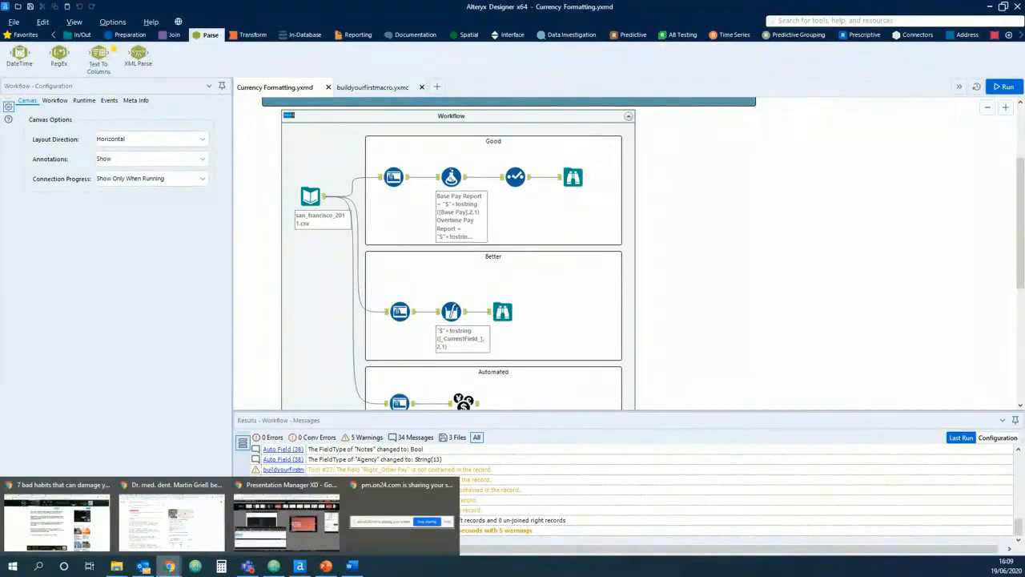
click(273, 528)
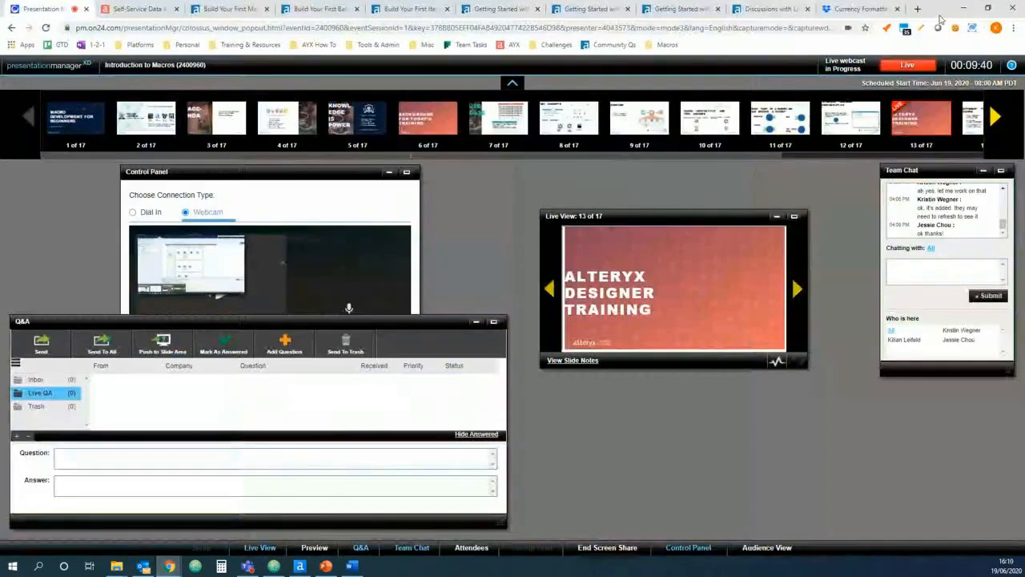
click(963, 8)
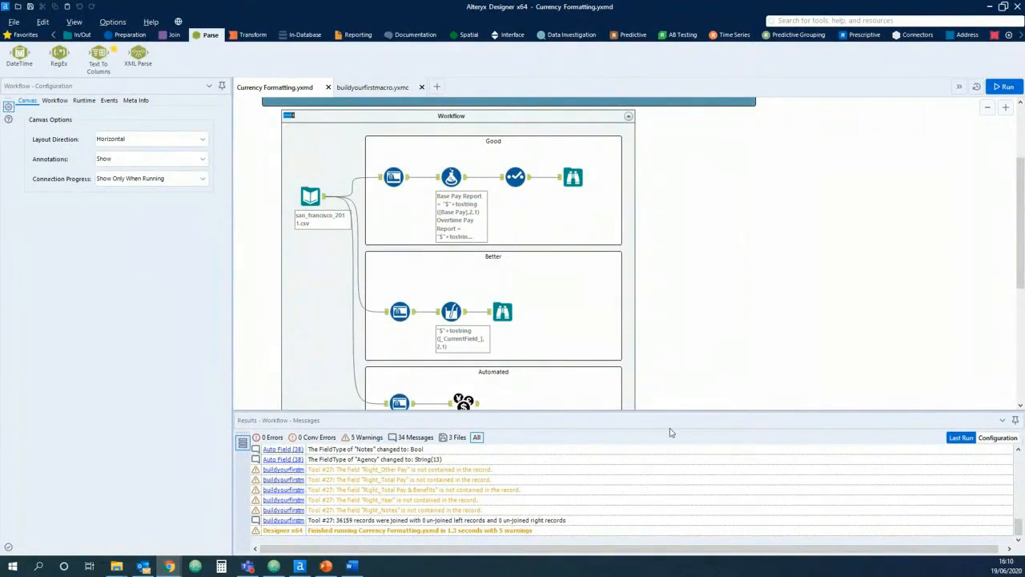
click(722, 217)
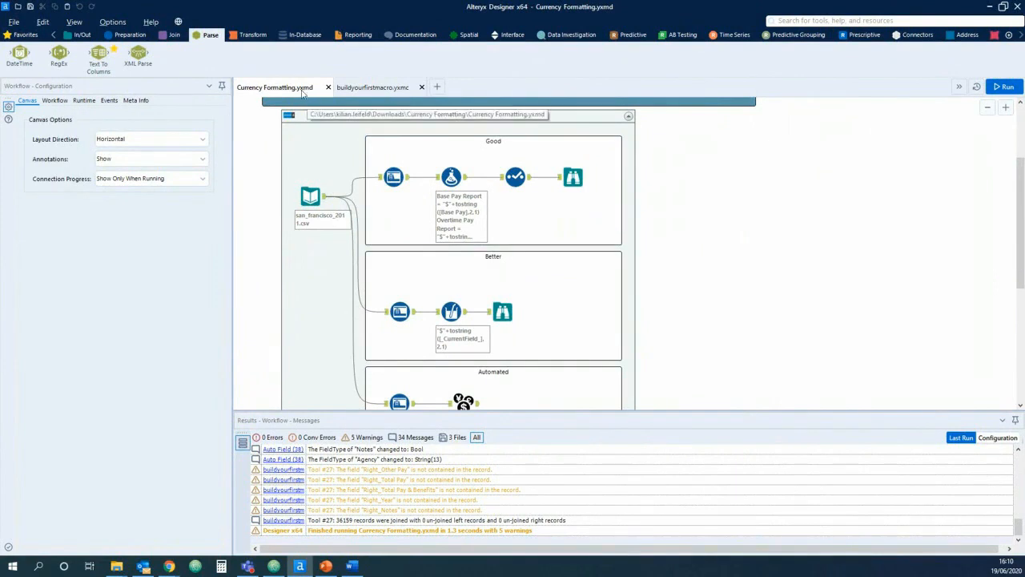
- View the source records of the san_francisco_2011.csv Input Data tool
scroll(657, 232, up, 1)
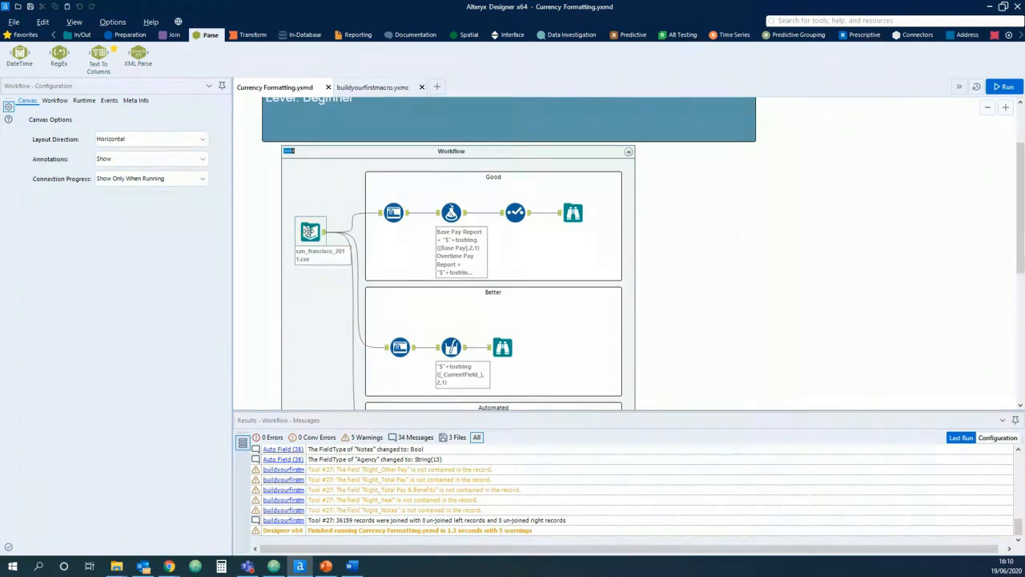
click(309, 231)
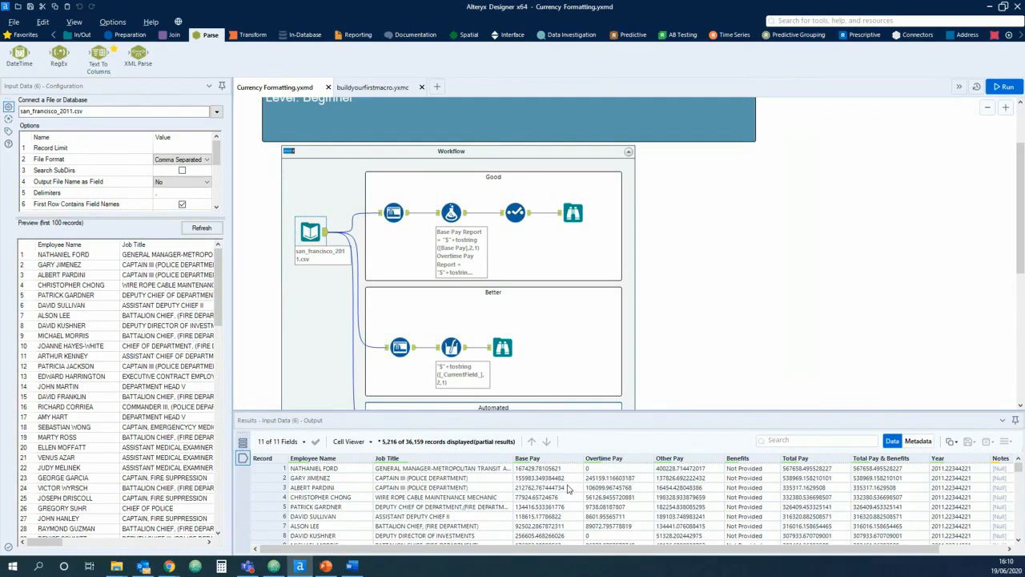
- Examine the currency expressions in the Good container's Formula tool and the formatted pay columns in its Browse tool
click(128, 36)
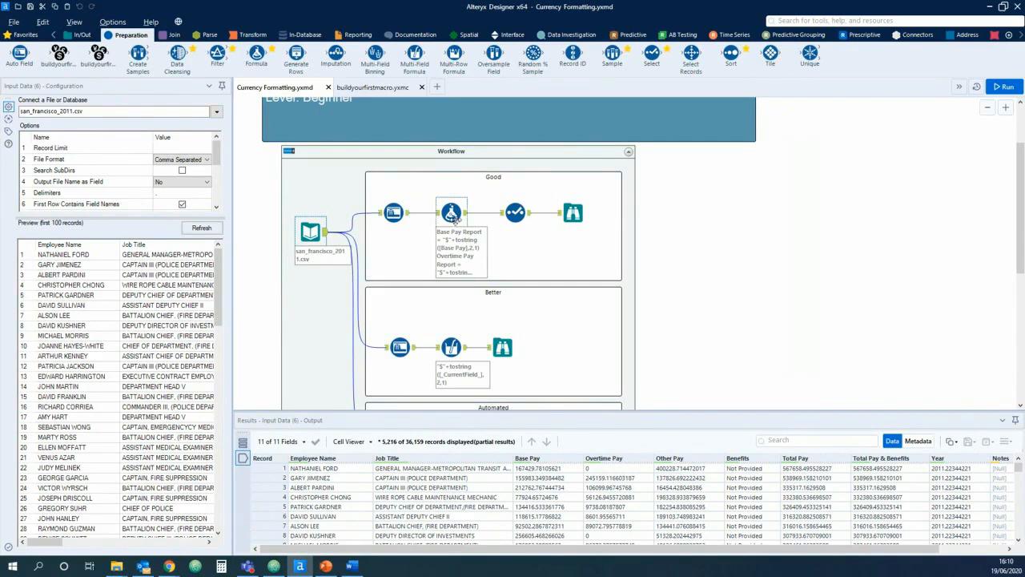
click(450, 212)
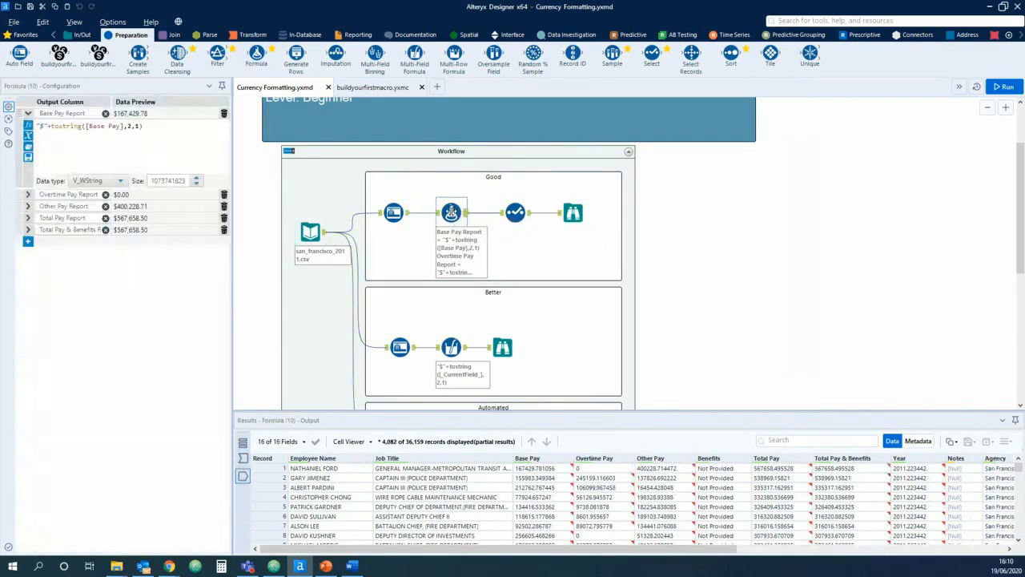
click(47, 125)
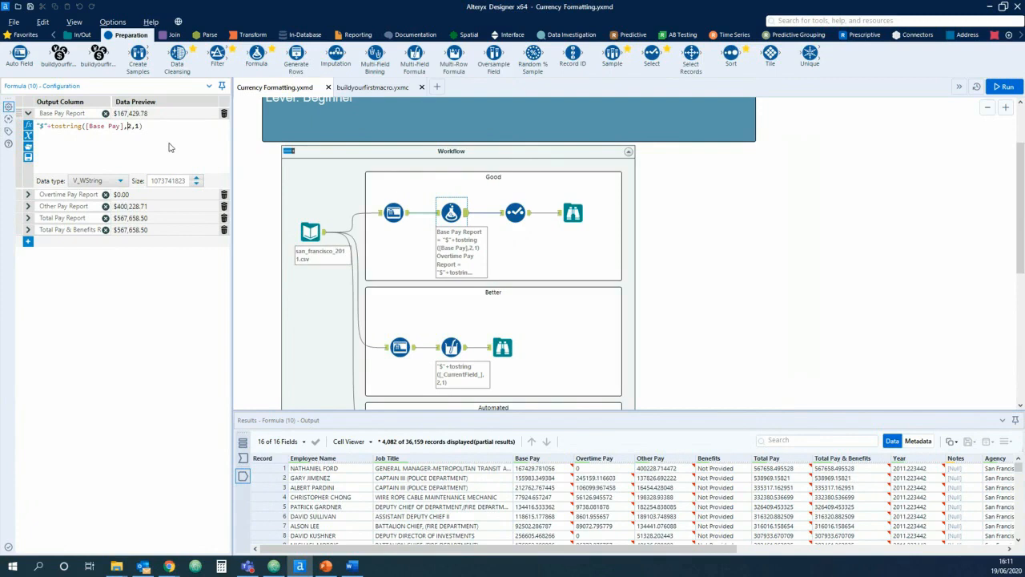
double_click(128, 125)
click(27, 195)
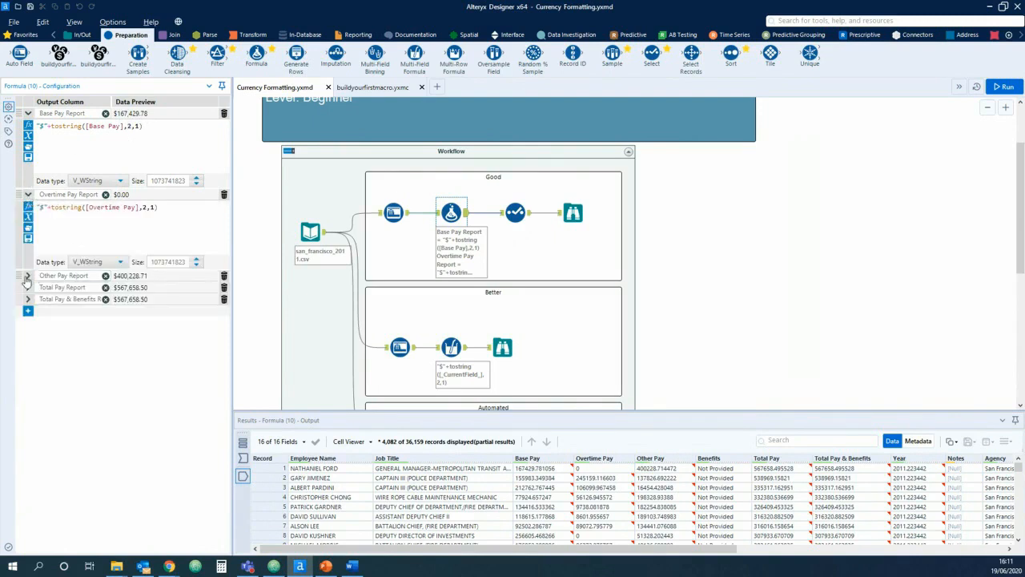
click(27, 194)
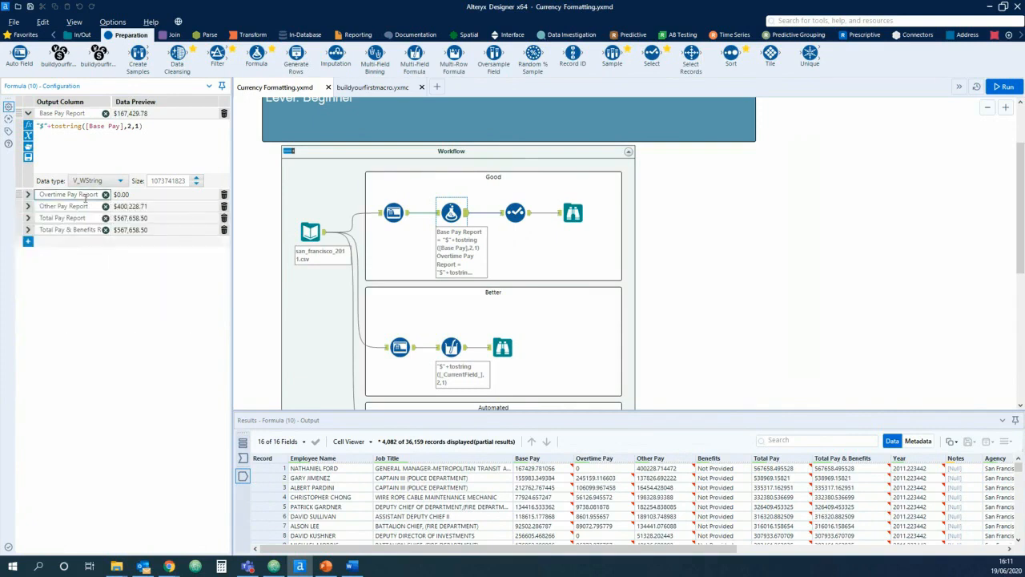
click(243, 475)
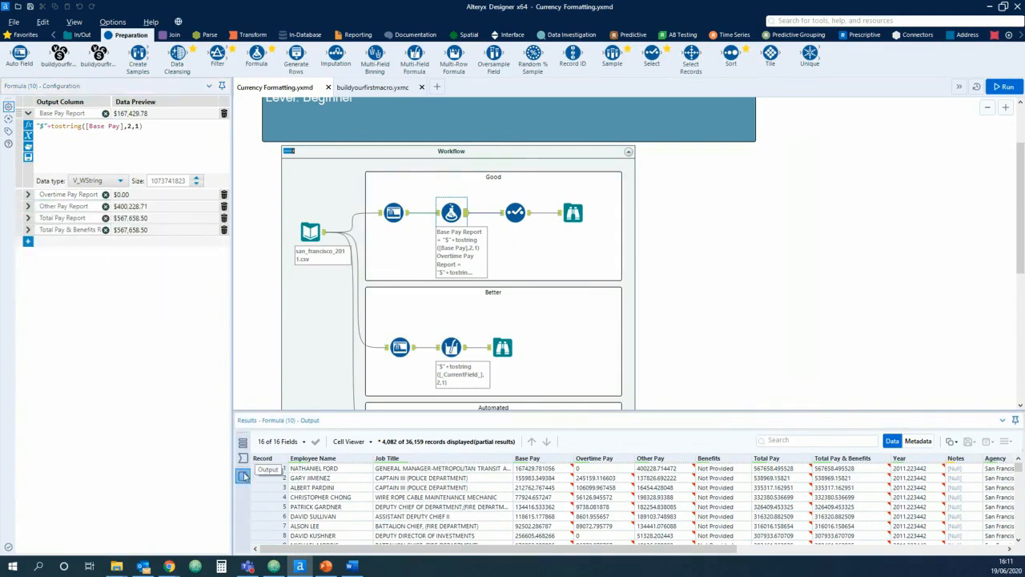
click(573, 212)
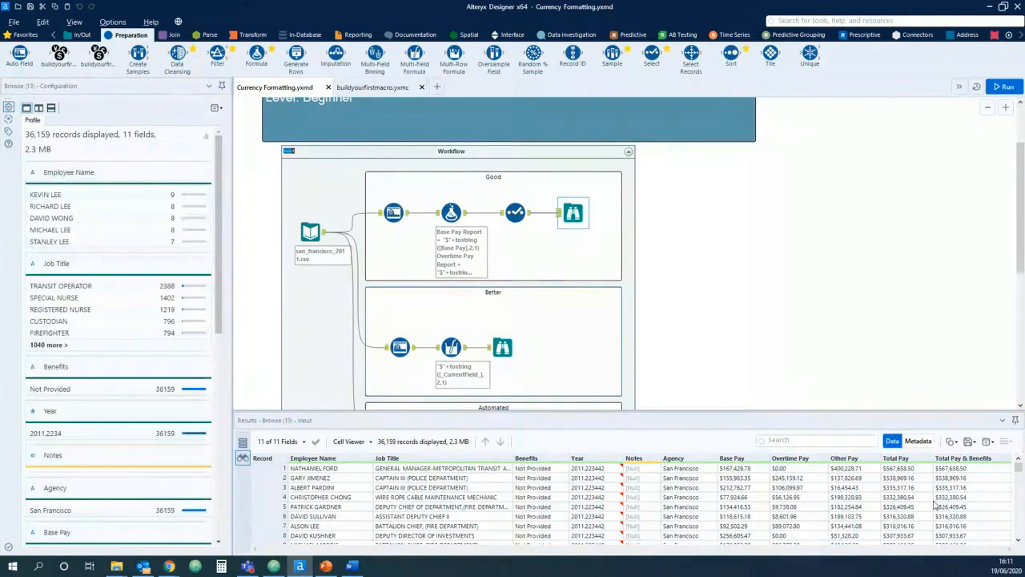
click(451, 212)
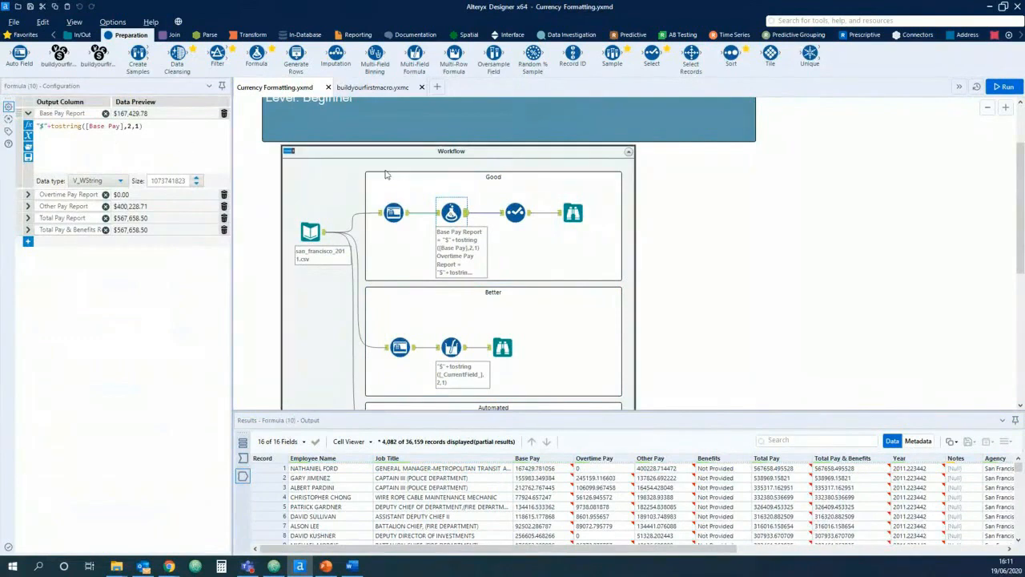
- Examine the selected pay fields and the expression of the Multi-Field Formula tool in the Better container
scroll(712, 267, down, 2)
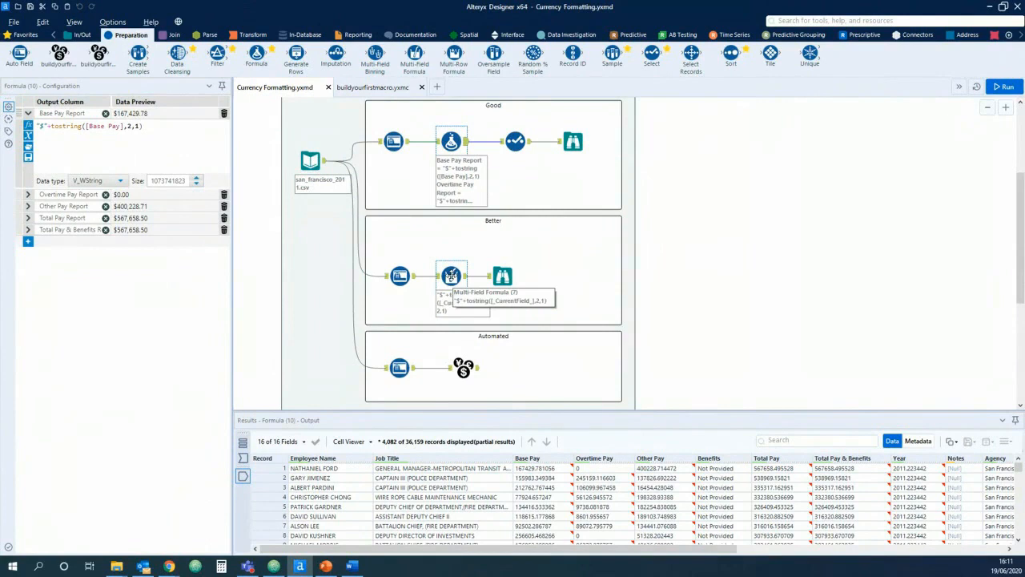
click(451, 276)
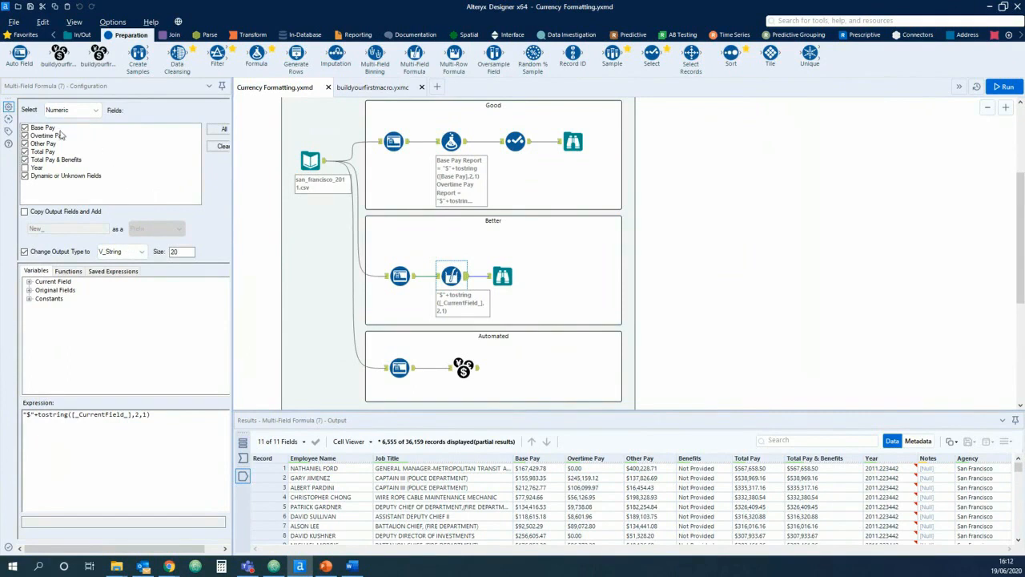
click(25, 129)
click(25, 136)
click(25, 128)
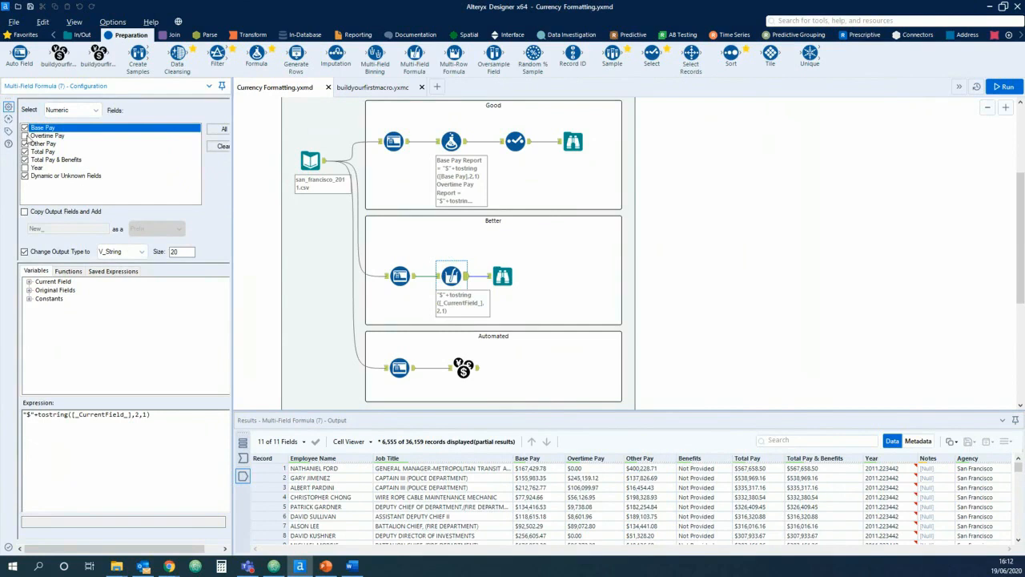
click(25, 136)
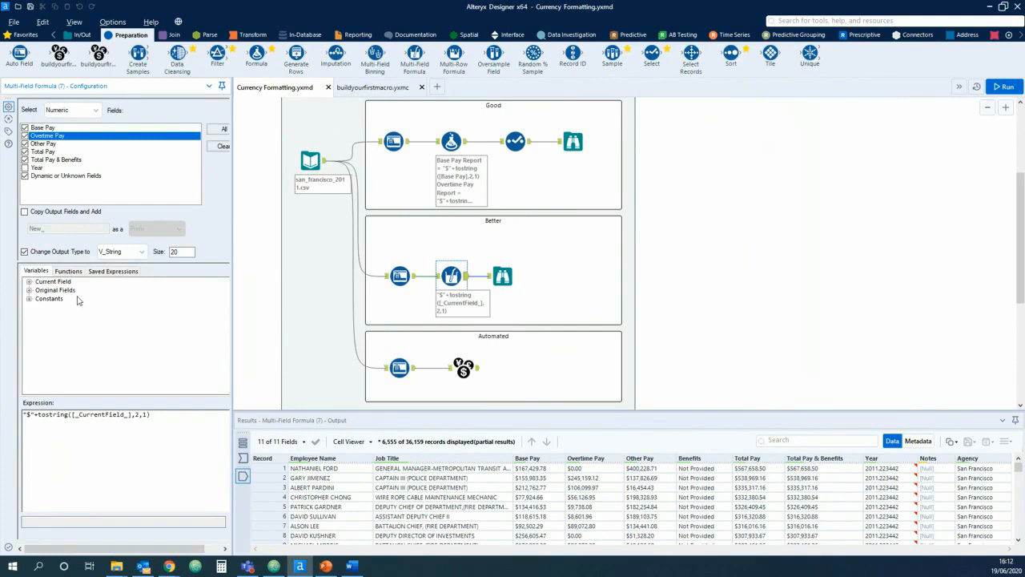
click(53, 415)
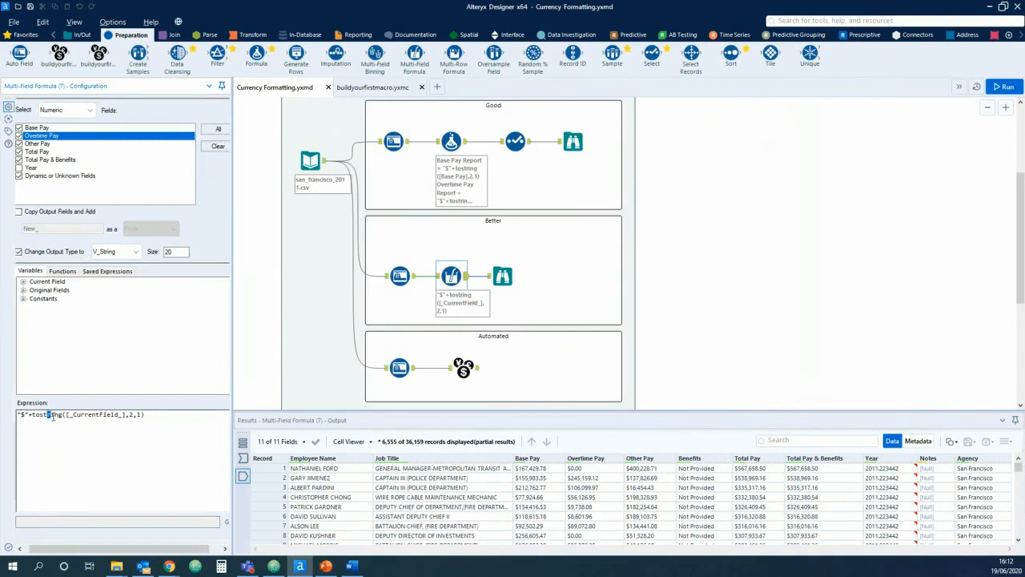
key(ctrl+a)
click(183, 419)
- Configure the macro in the Automated container to use The Pound as currency type and a decimal precision of 3
click(463, 367)
click(463, 367)
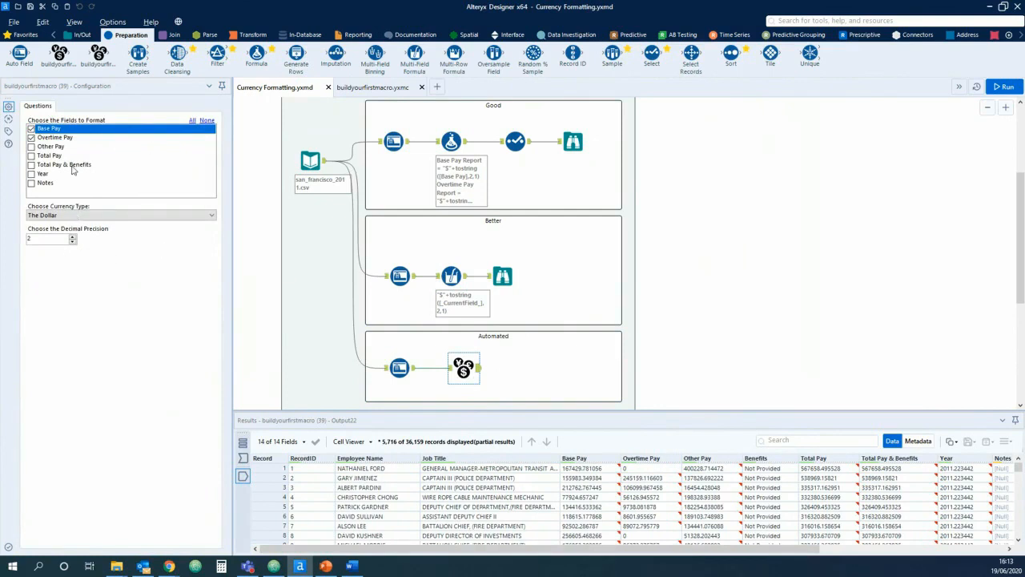
click(31, 129)
click(32, 129)
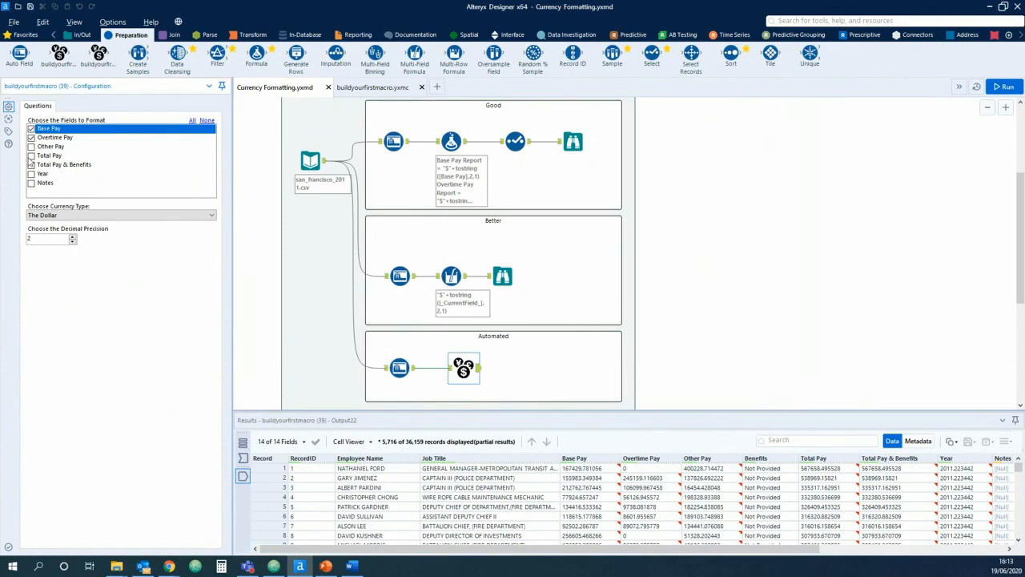
click(210, 216)
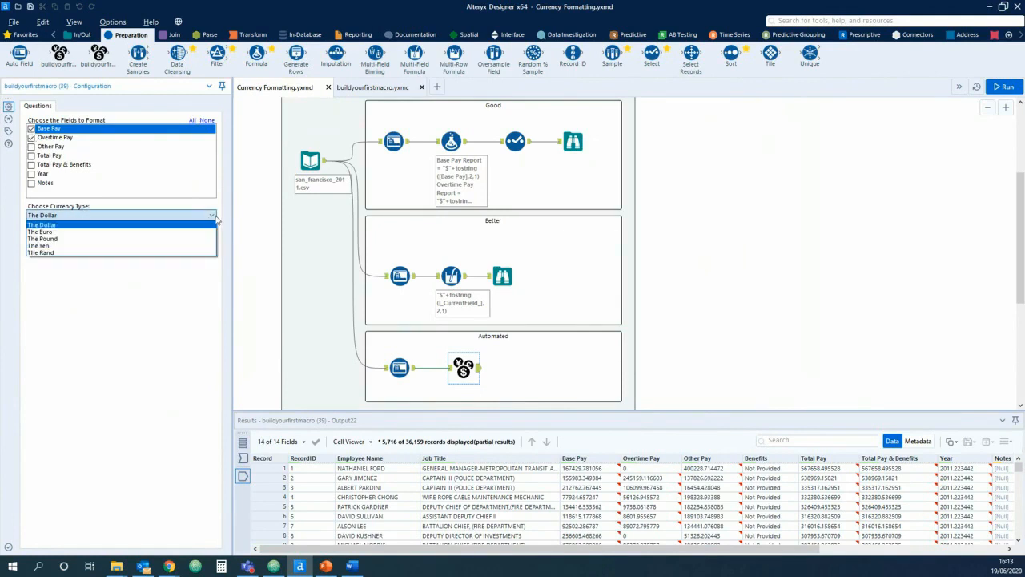
click(59, 238)
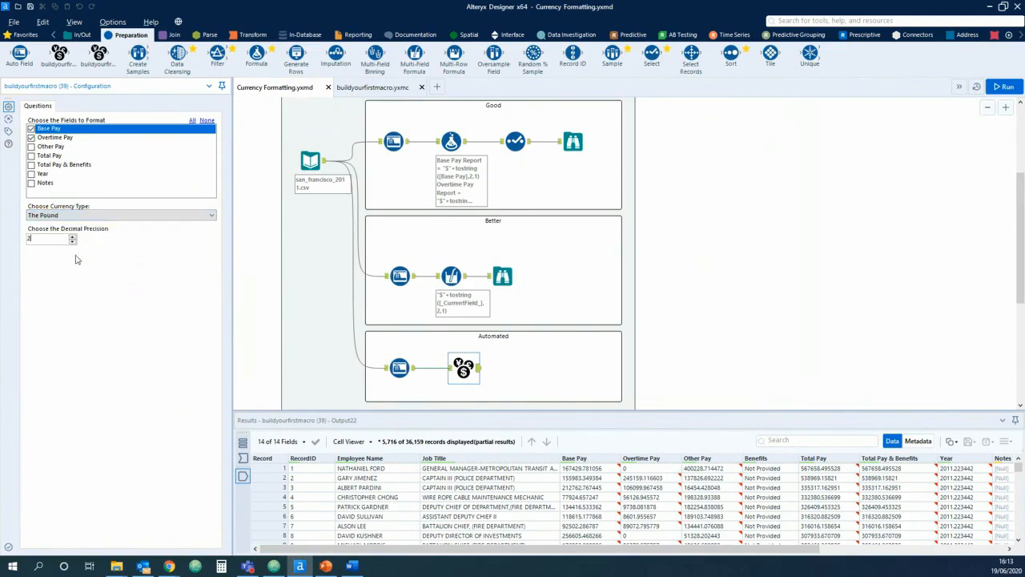
click(72, 238)
click(683, 296)
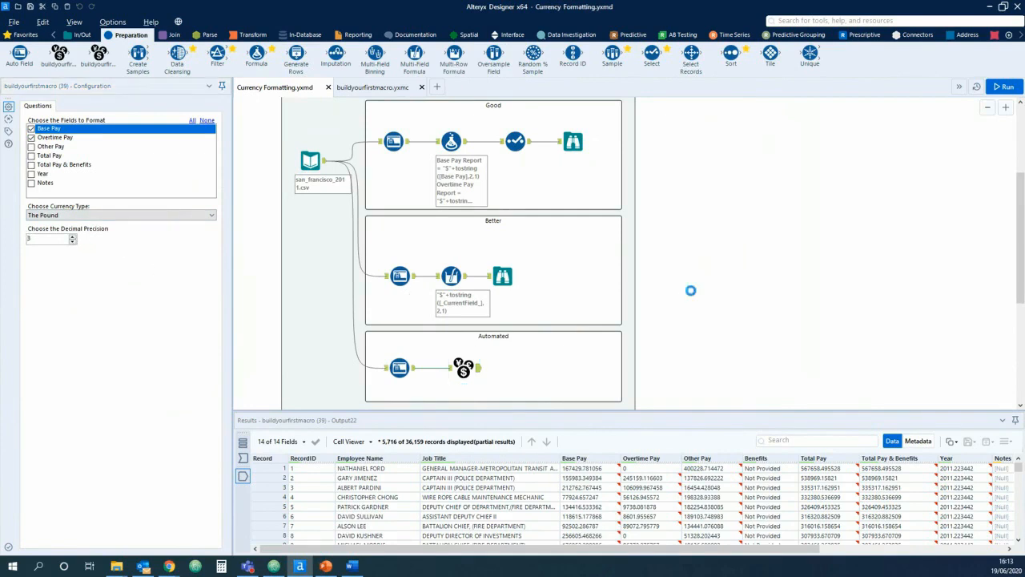
- Run the workflow and view the formatted Base Pay and Overtime Pay columns in the macro's output
key(ctrl+r)
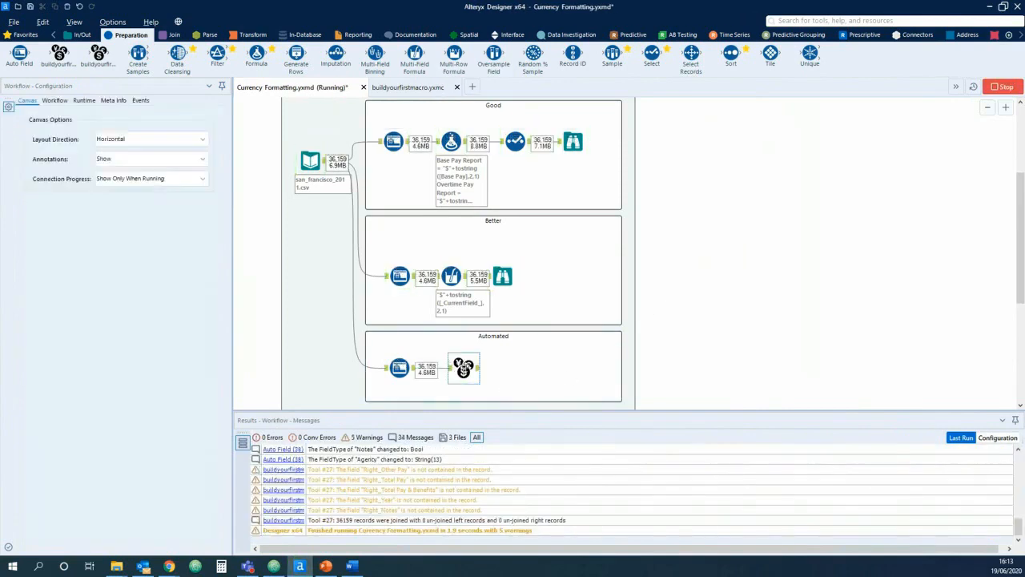
click(468, 370)
click(479, 370)
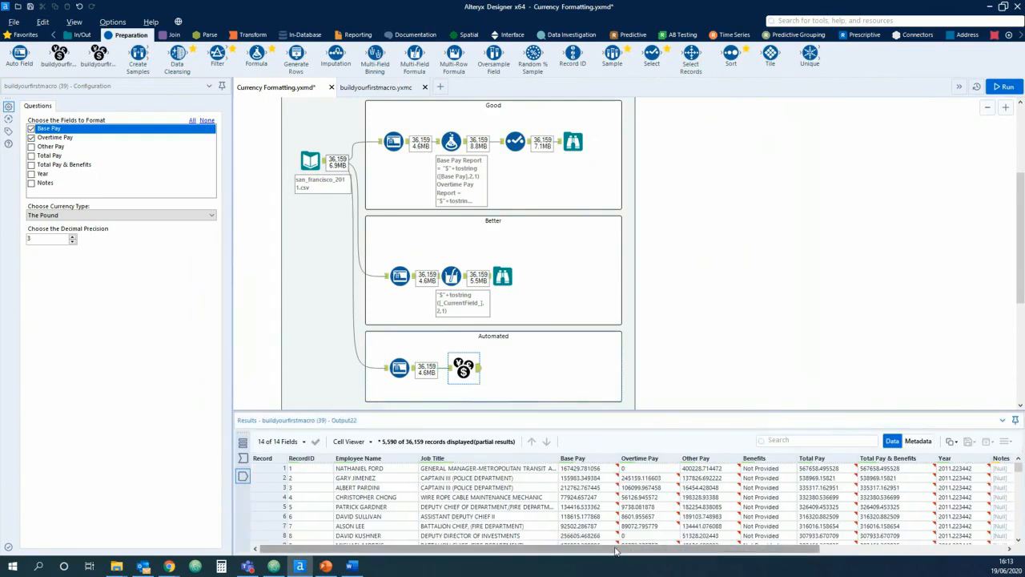
drag(615, 550, 801, 550)
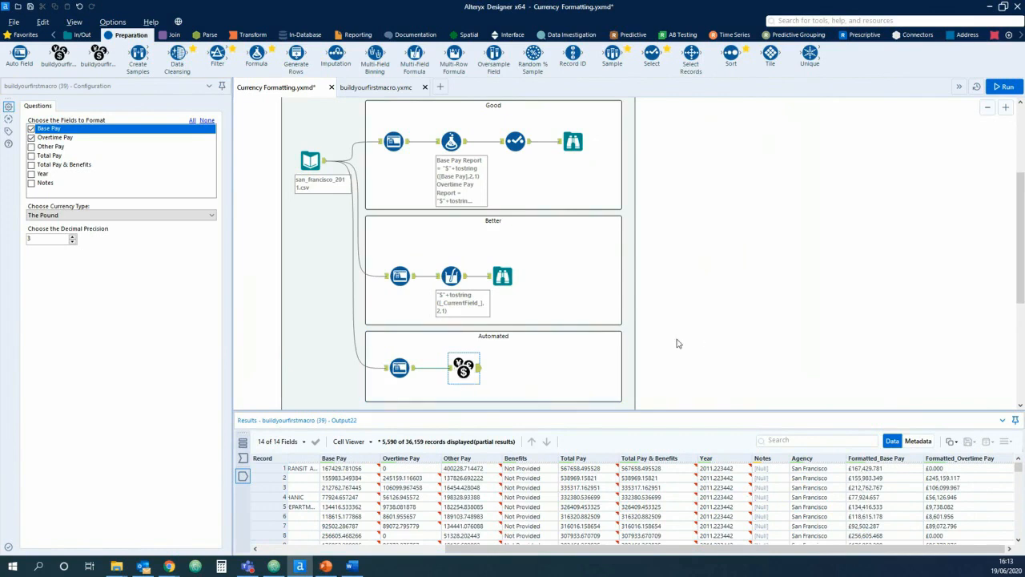
click(609, 345)
- Open buildyourfirstmacro.yxmc from the macro tool in the Automated container and view its Multi-Field Formula configuration
click(463, 367)
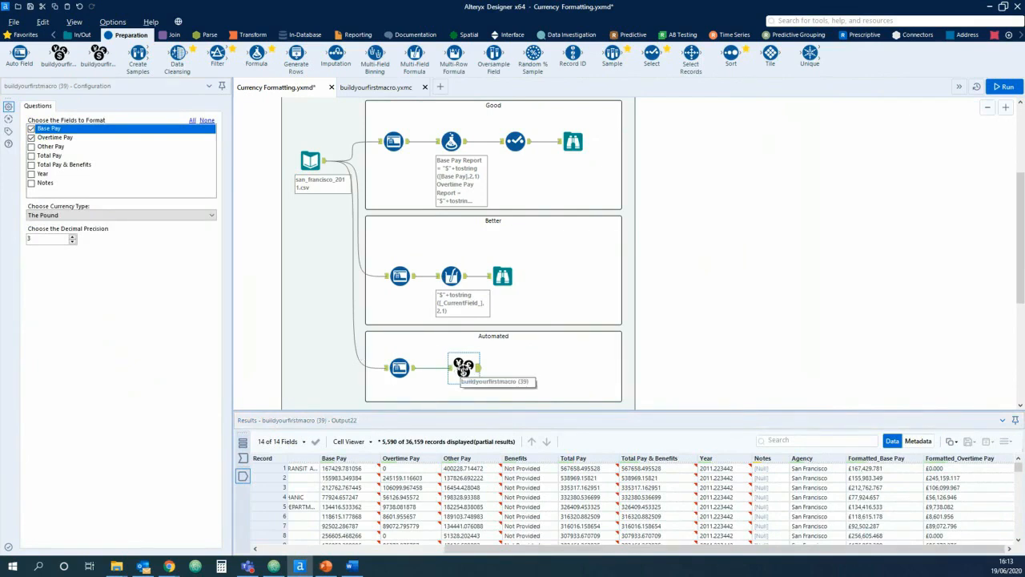
right_click(462, 366)
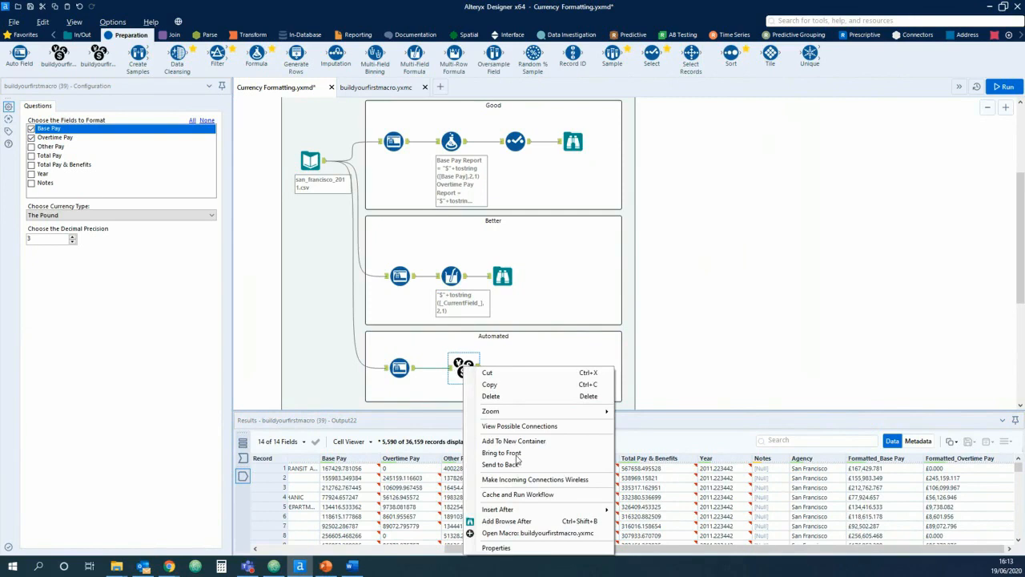
click(526, 533)
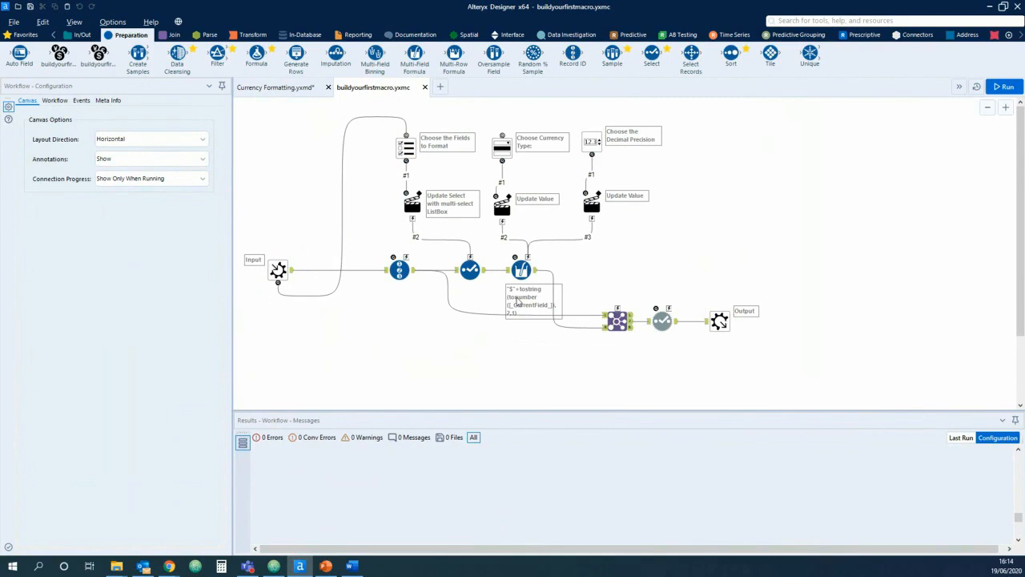
click(519, 270)
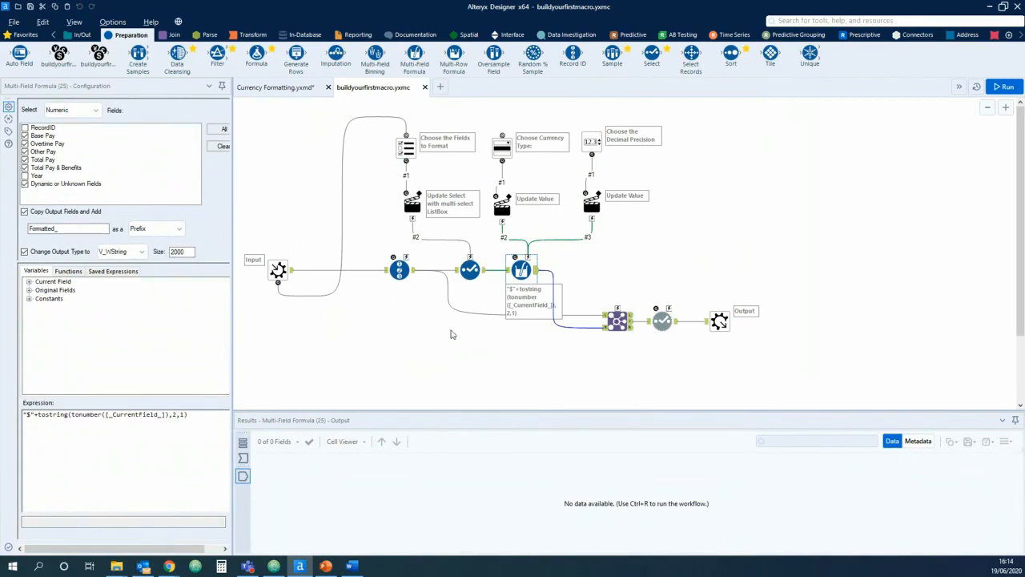
click(424, 338)
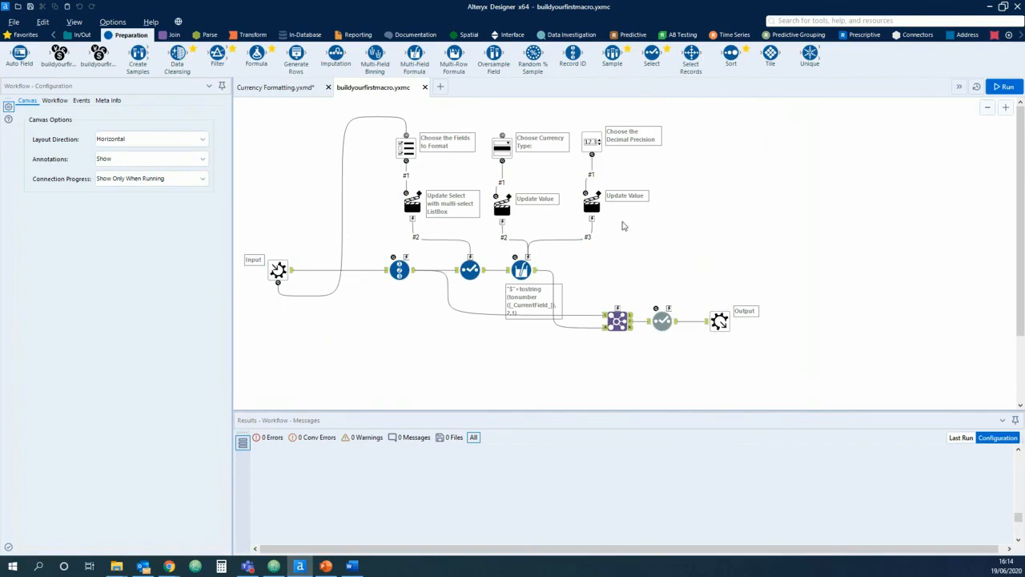
- Compare the macro's questions in Currency Formatting.yxmd with the configuration of the "Choose the Fields to Format" List Box inside the macro
click(278, 90)
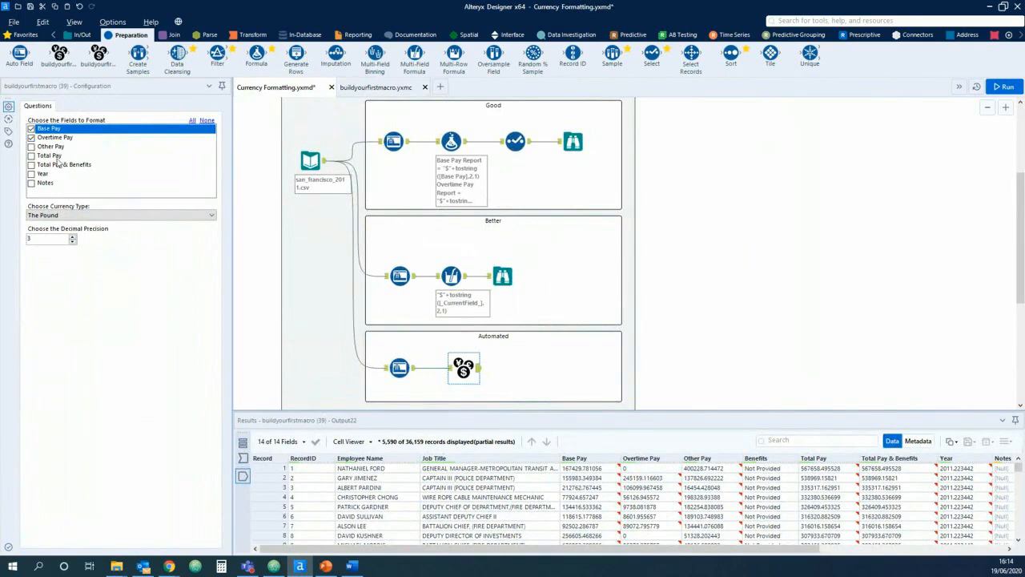
click(365, 88)
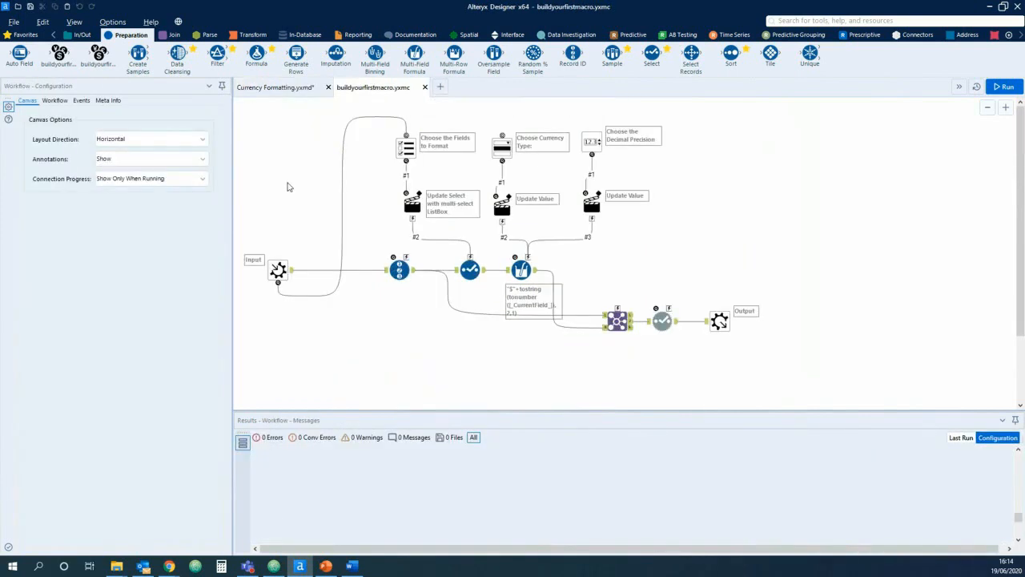
click(403, 145)
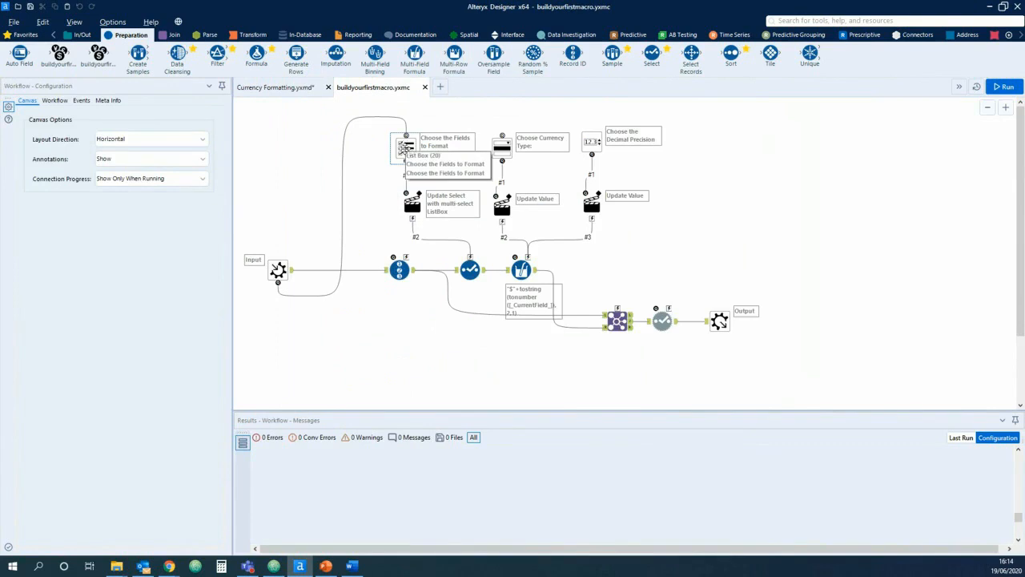
click(403, 148)
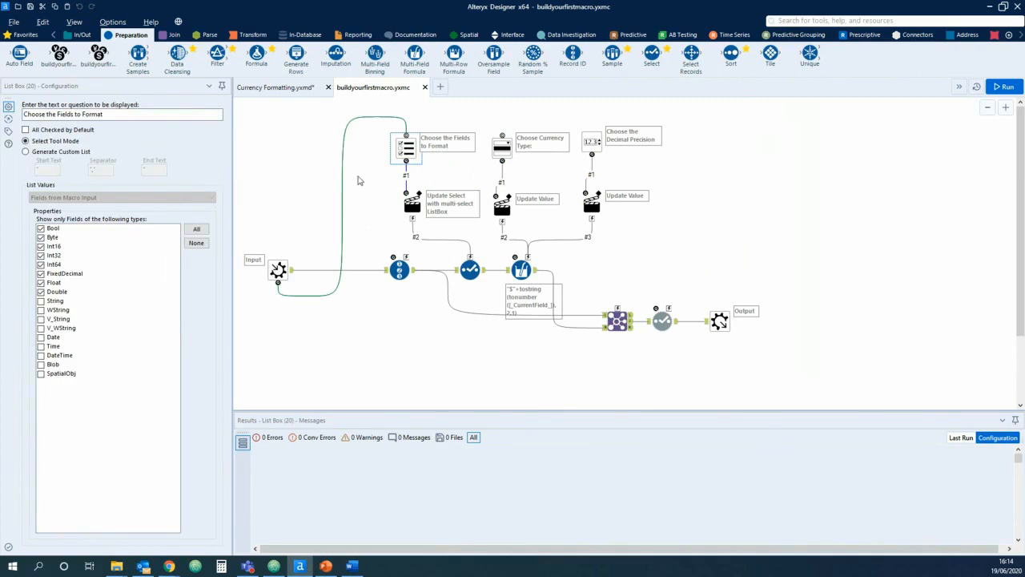
- Examine the list box's Update Select action, the macro's currency type question and the configuration of the "Choose Currency Type:" Drop Down
click(413, 202)
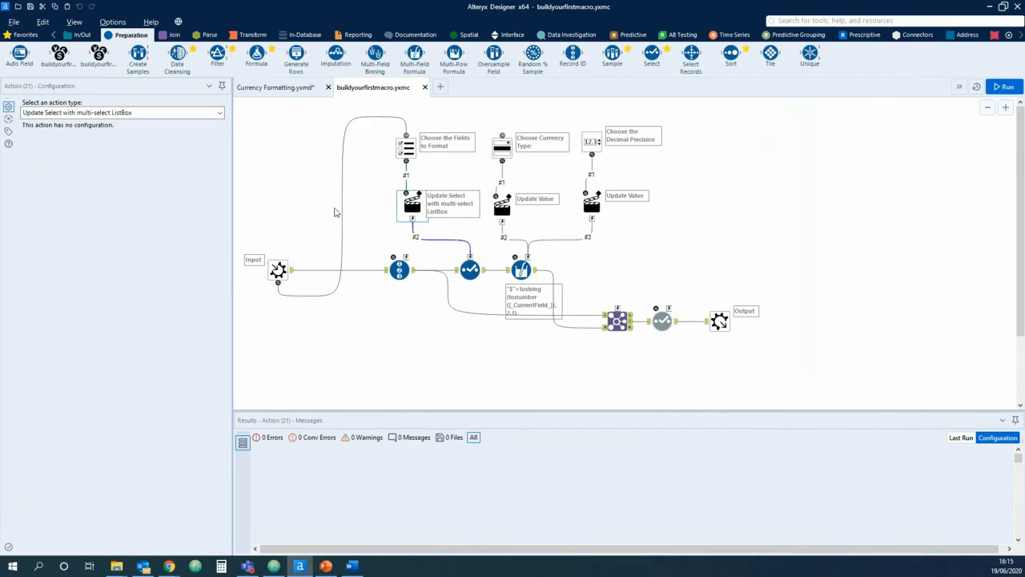
click(299, 91)
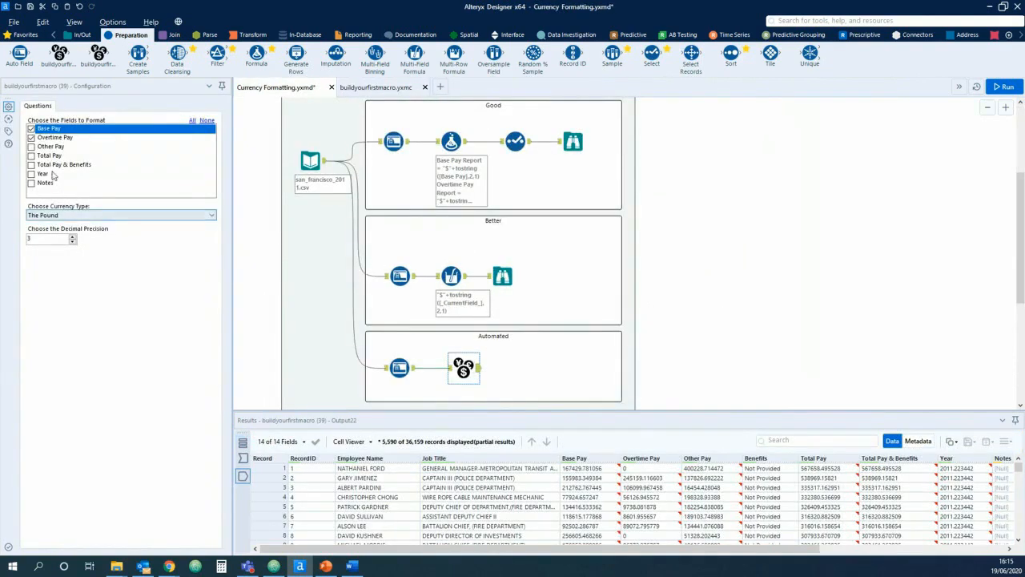
click(180, 216)
click(179, 218)
click(377, 88)
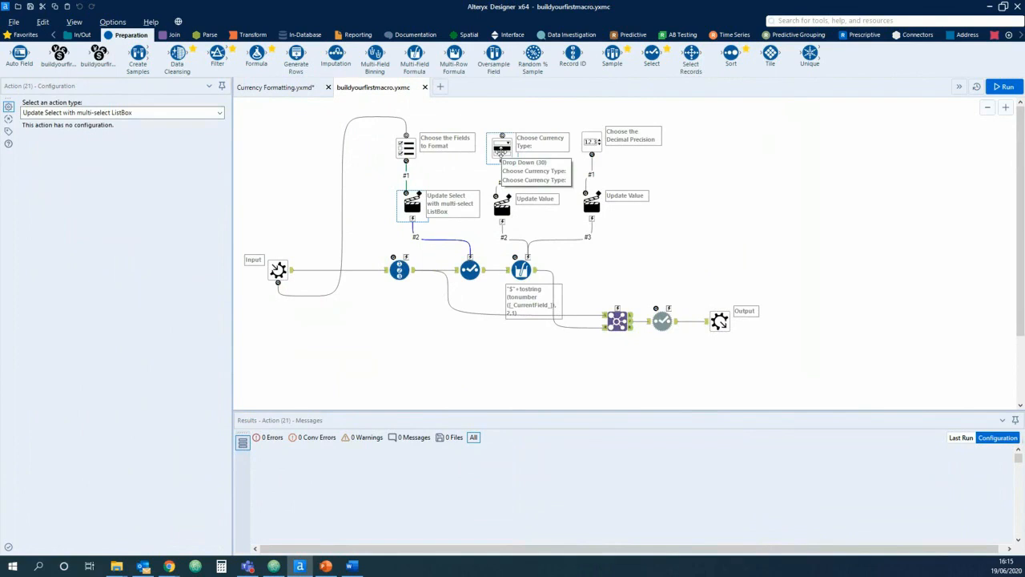
click(501, 150)
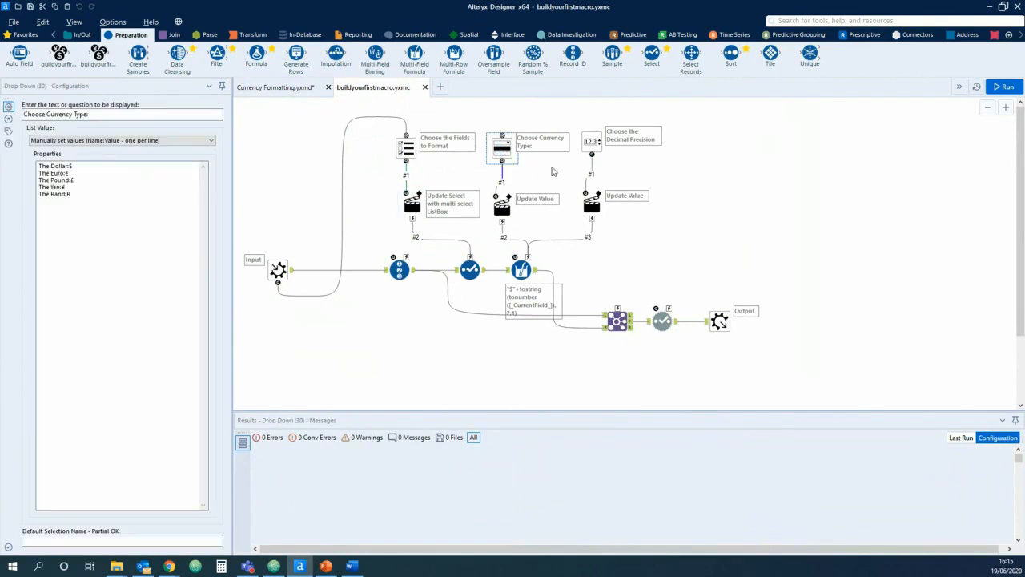
click(552, 171)
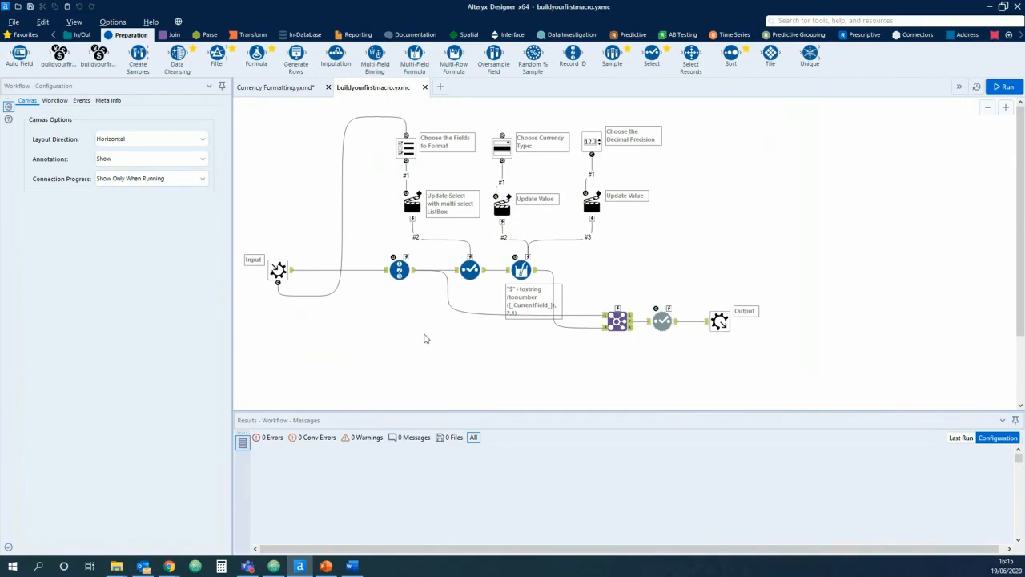
- Copy all records with headers from the san_francisco_2011.csv Input Data tool's results in Currency Formatting.yxmd
click(284, 91)
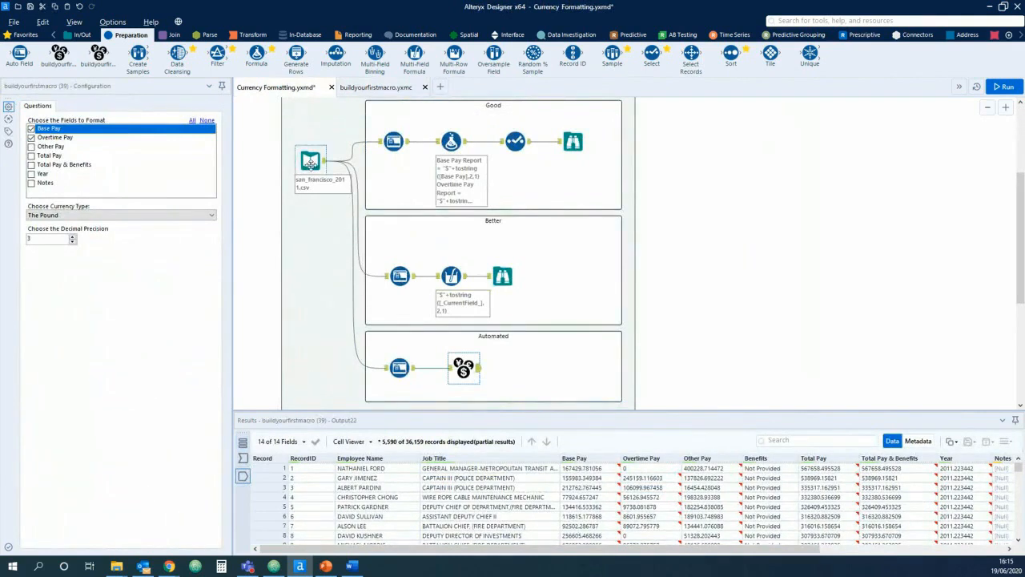
click(311, 162)
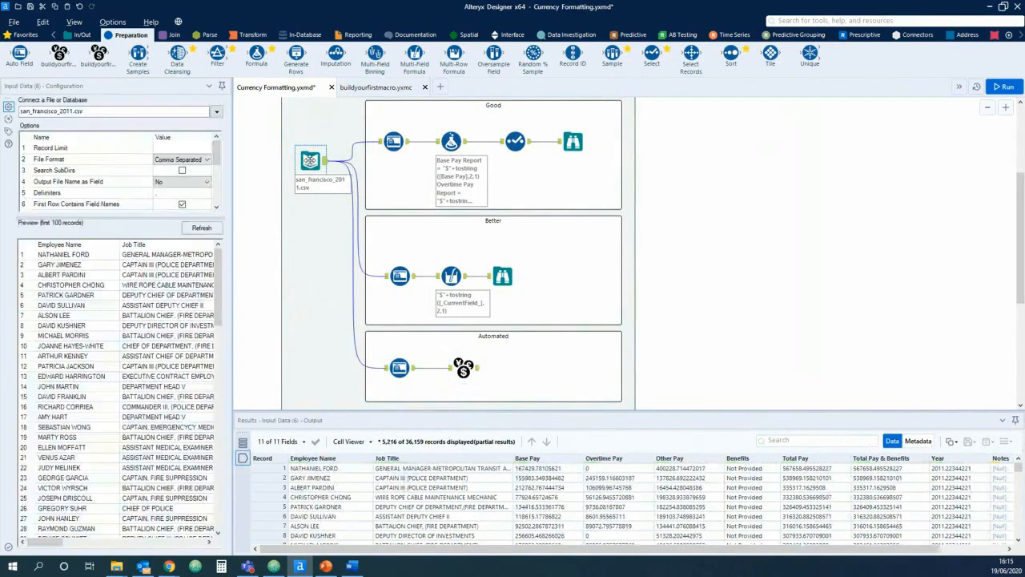
click(316, 472)
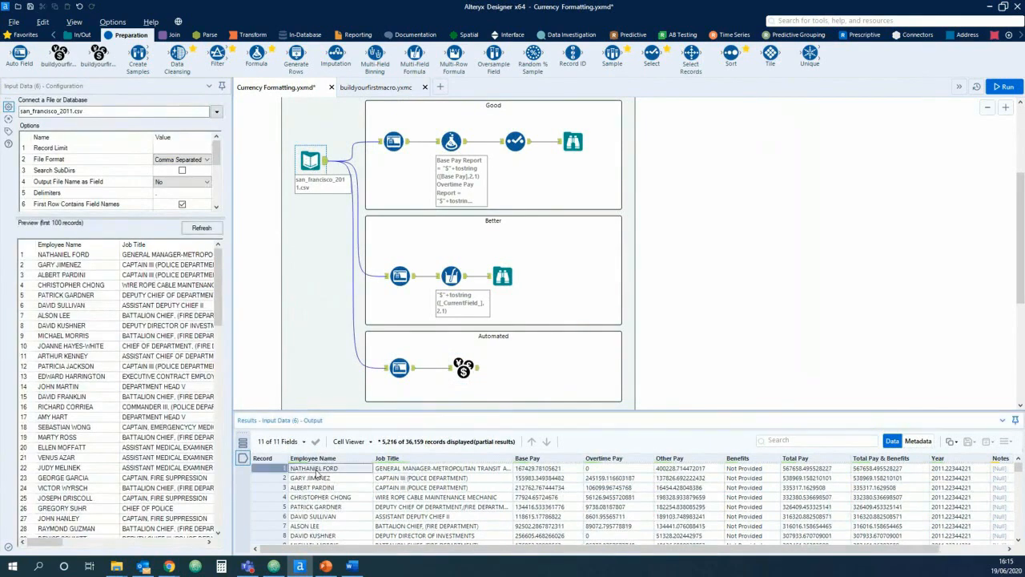
right_click(316, 472)
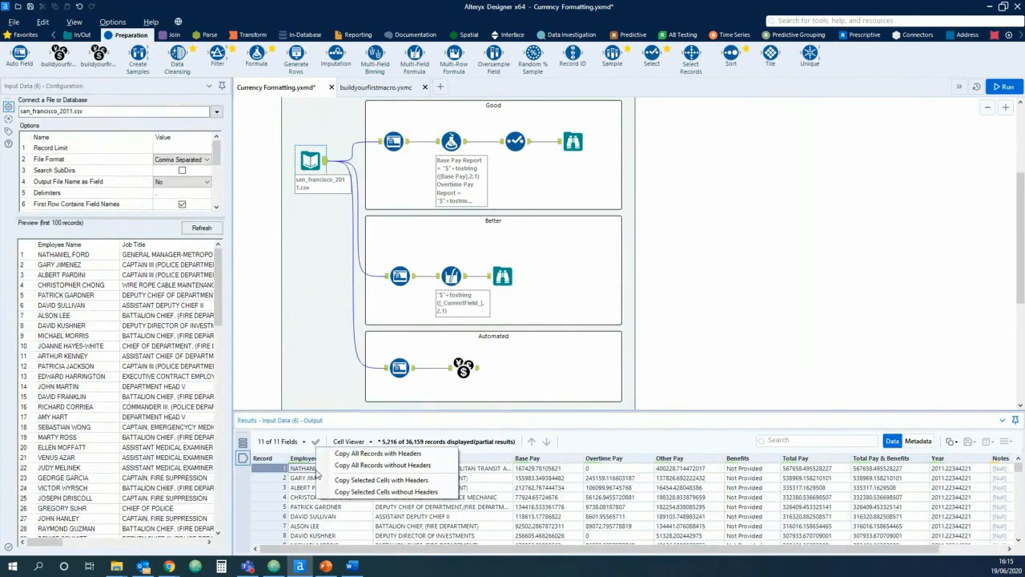
click(390, 453)
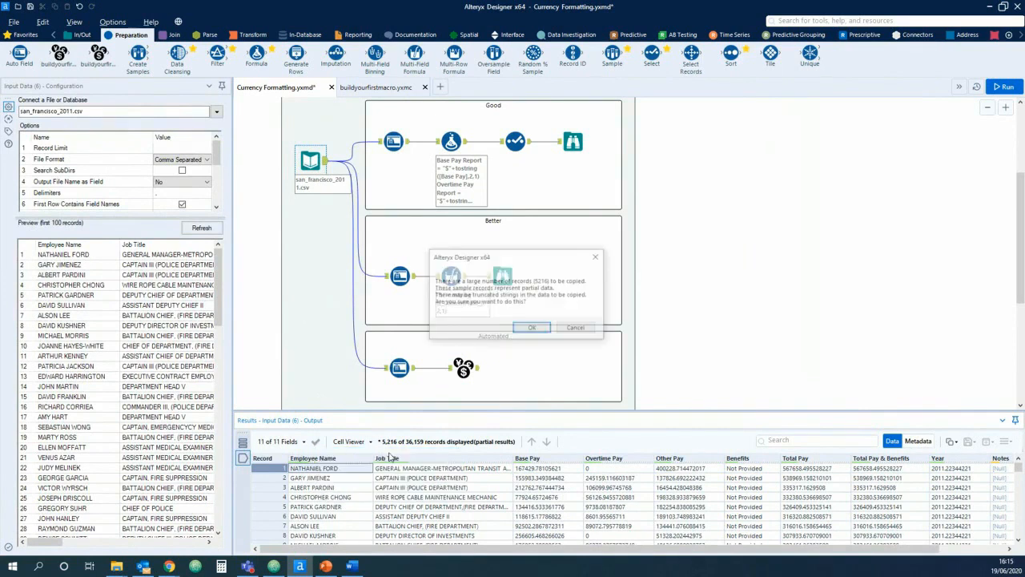
click(532, 329)
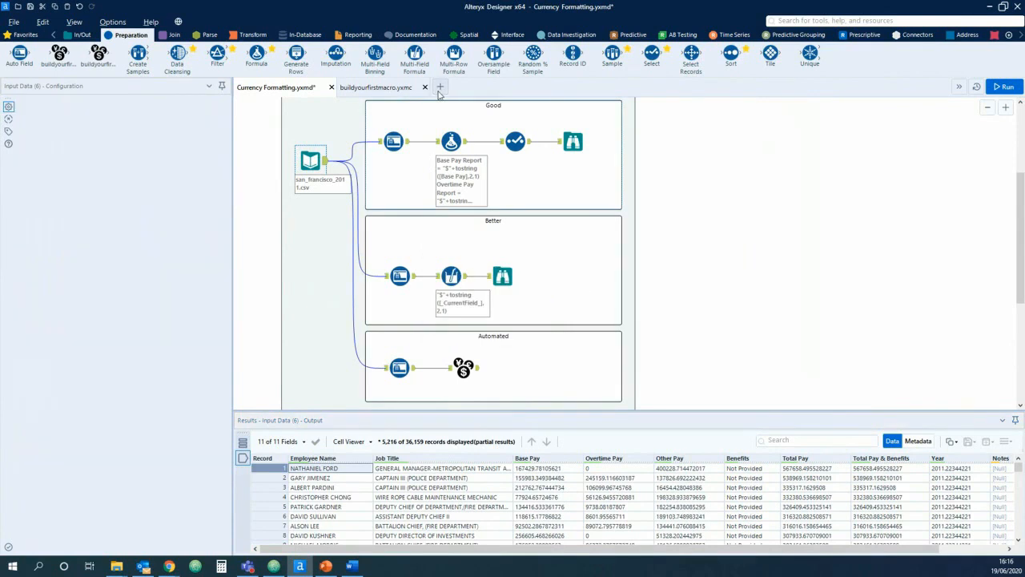
- Create a new workflow, paste the copied records into it as a Text Input tool and position the tool on the canvas
click(439, 88)
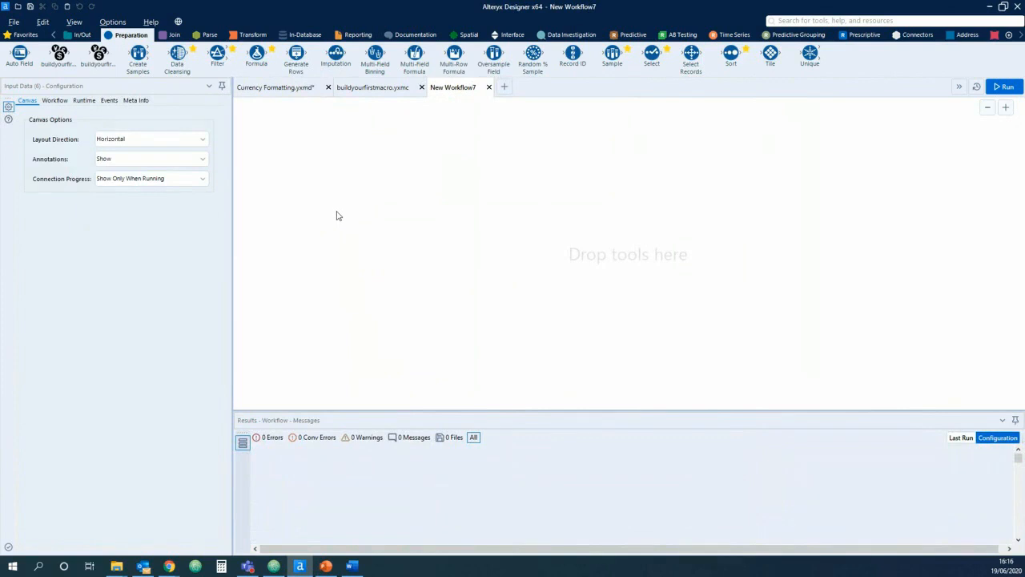
key(ctrl+v)
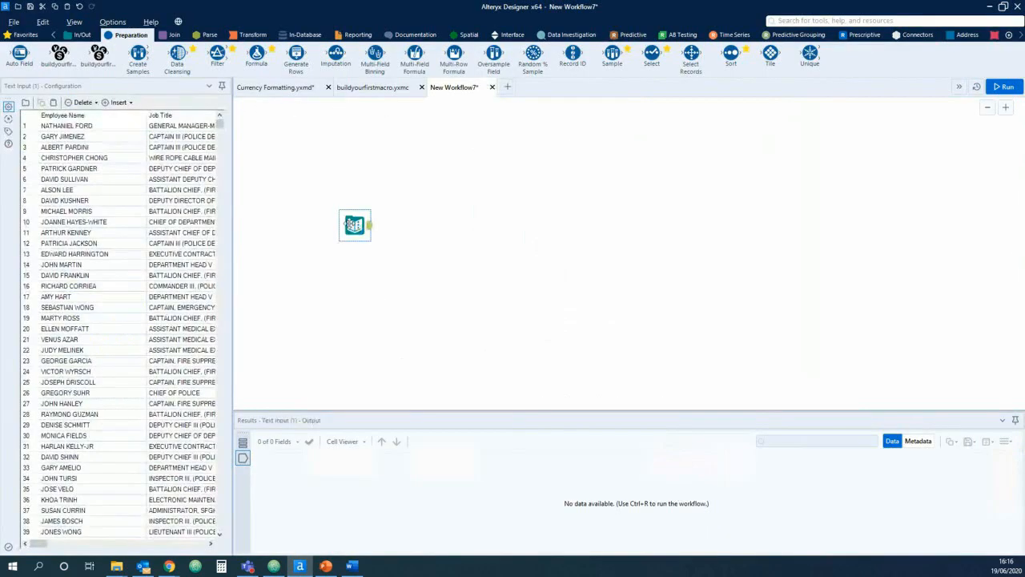
drag(350, 225, 318, 205)
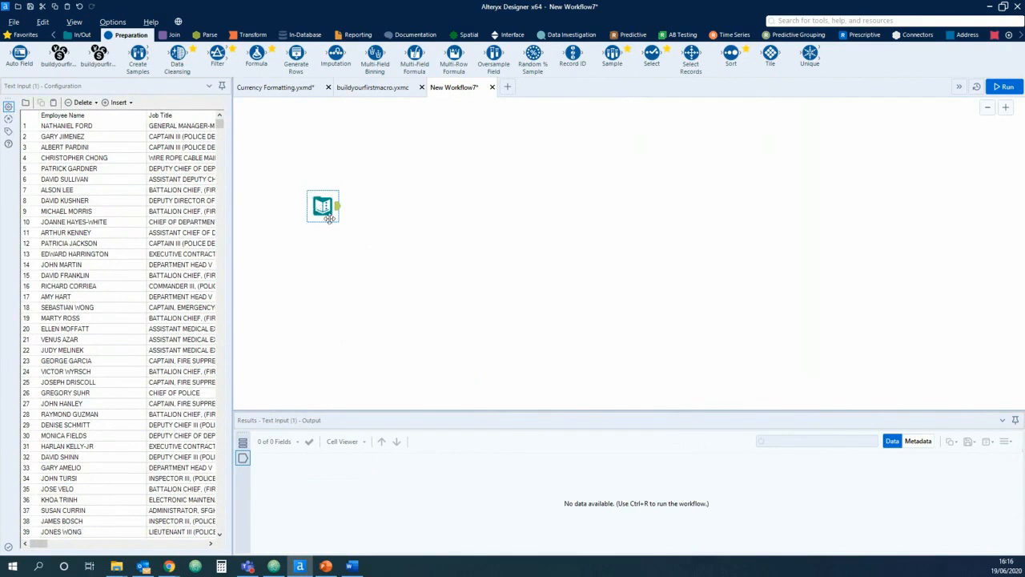
drag(317, 211, 292, 203)
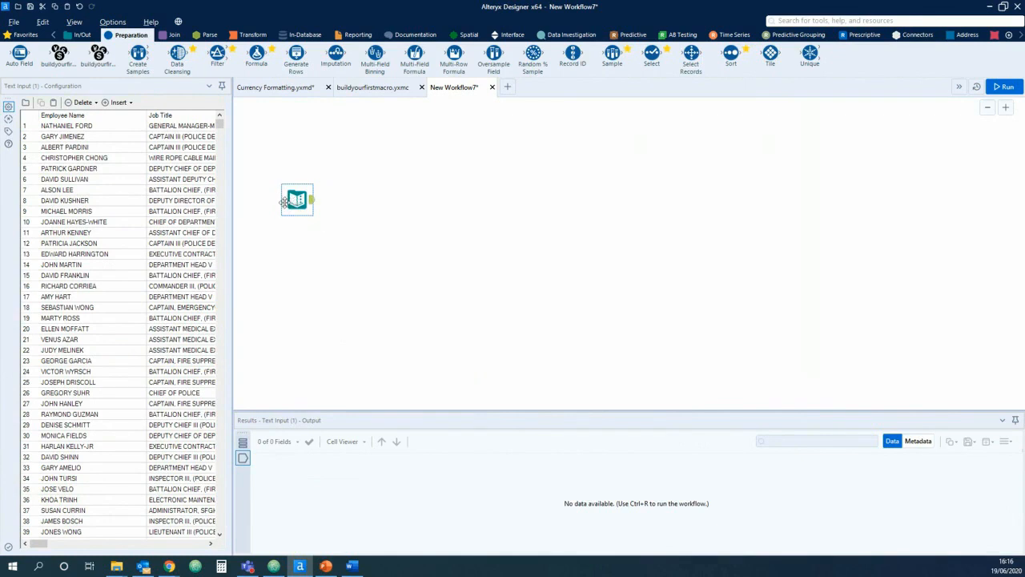
drag(283, 203, 315, 215)
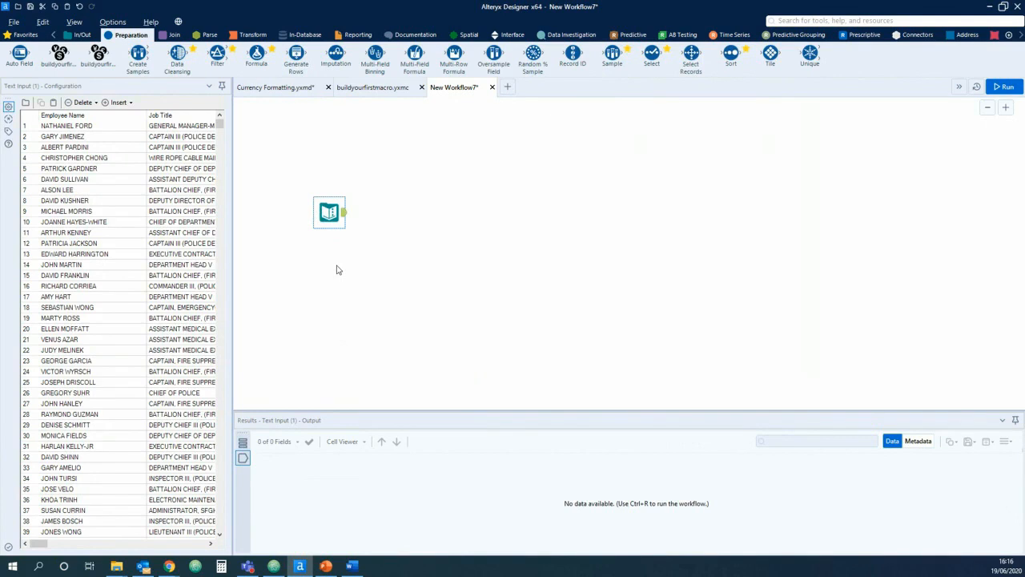
drag(327, 210, 320, 197)
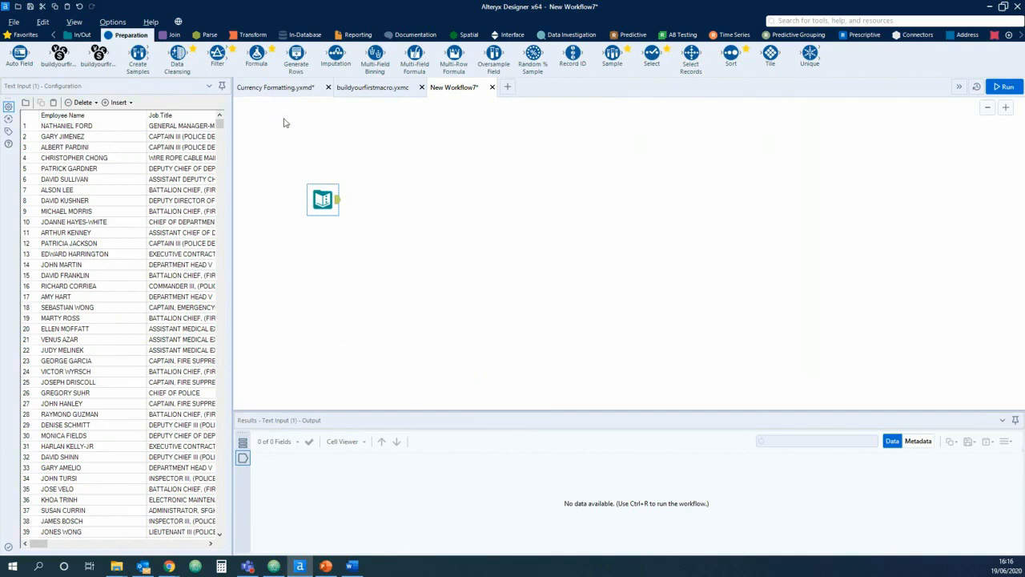
- Copy the Auto Field and Multi-Field Formula tools from the Better container of Currency Formatting.yxmd and paste them into the new workflow
click(282, 87)
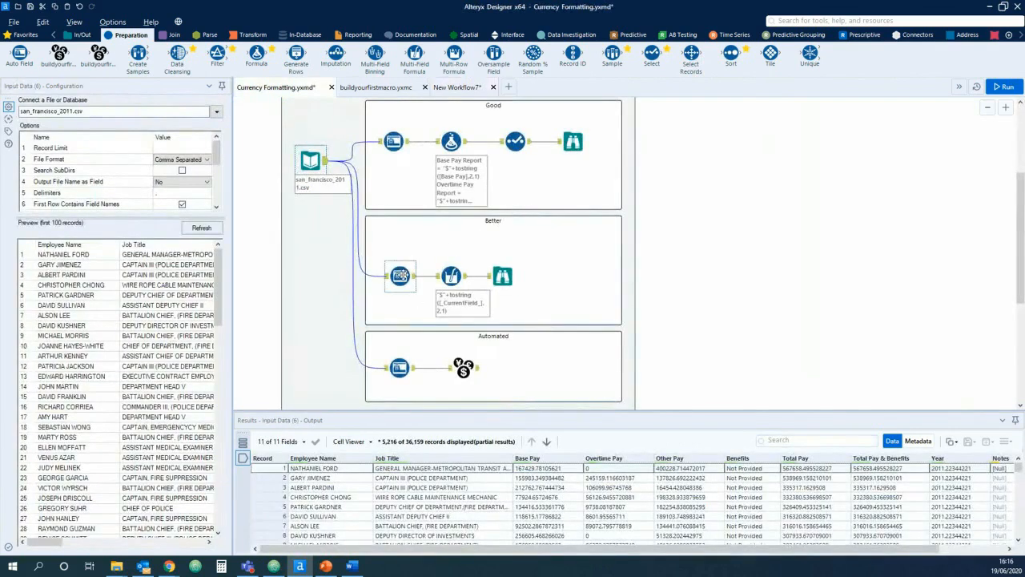
click(405, 269)
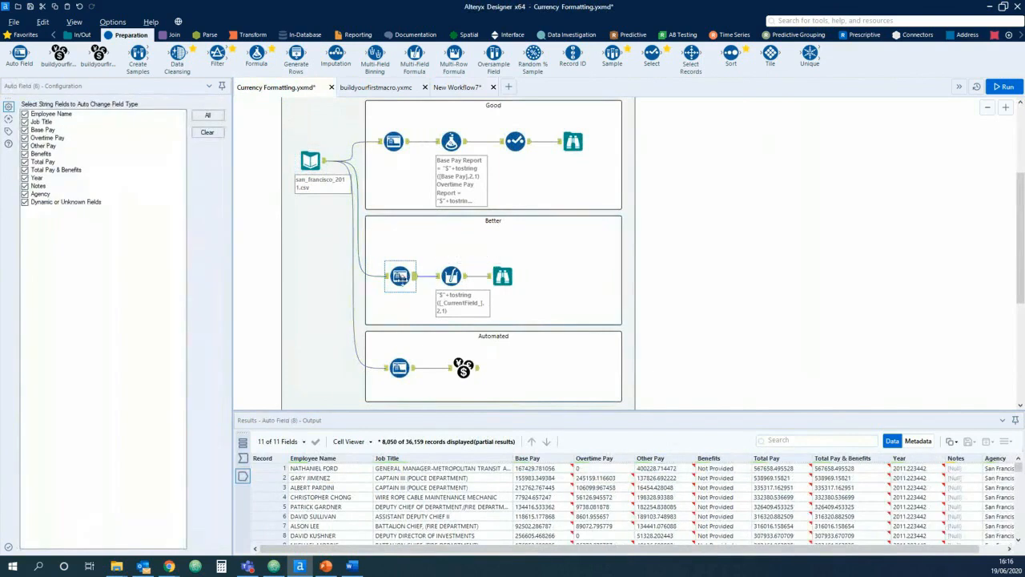
click(451, 275)
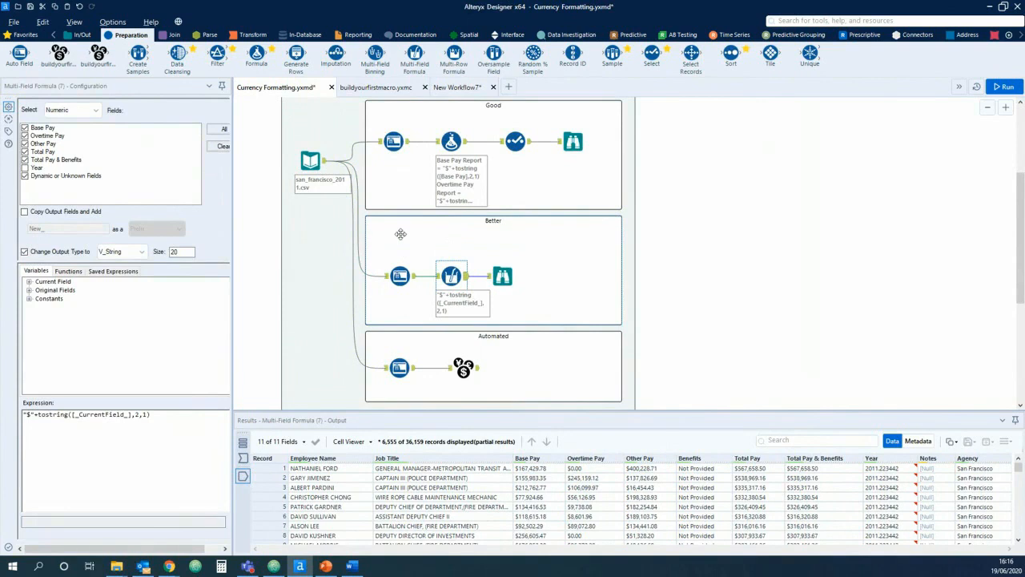
click(400, 275)
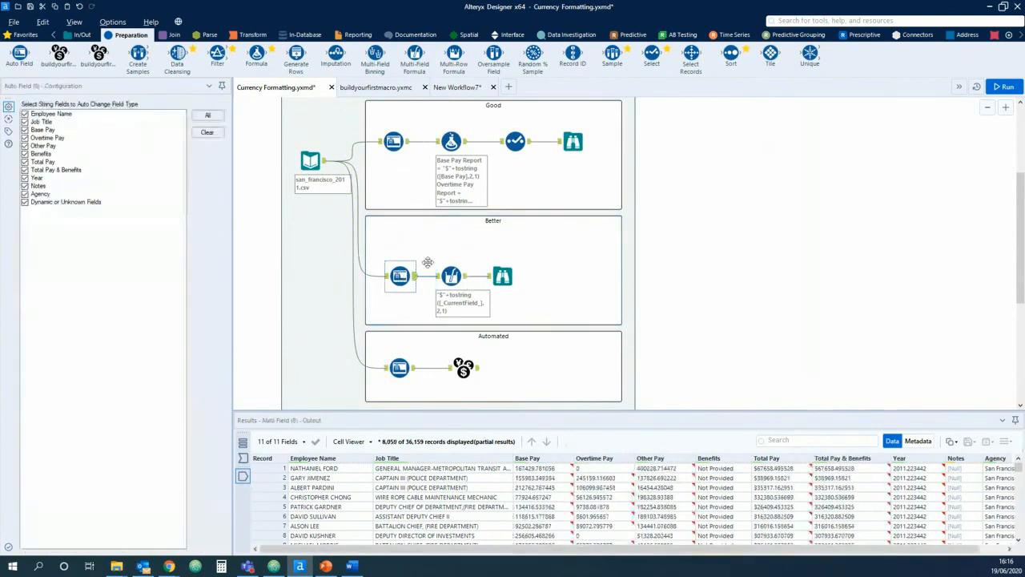
click(451, 276)
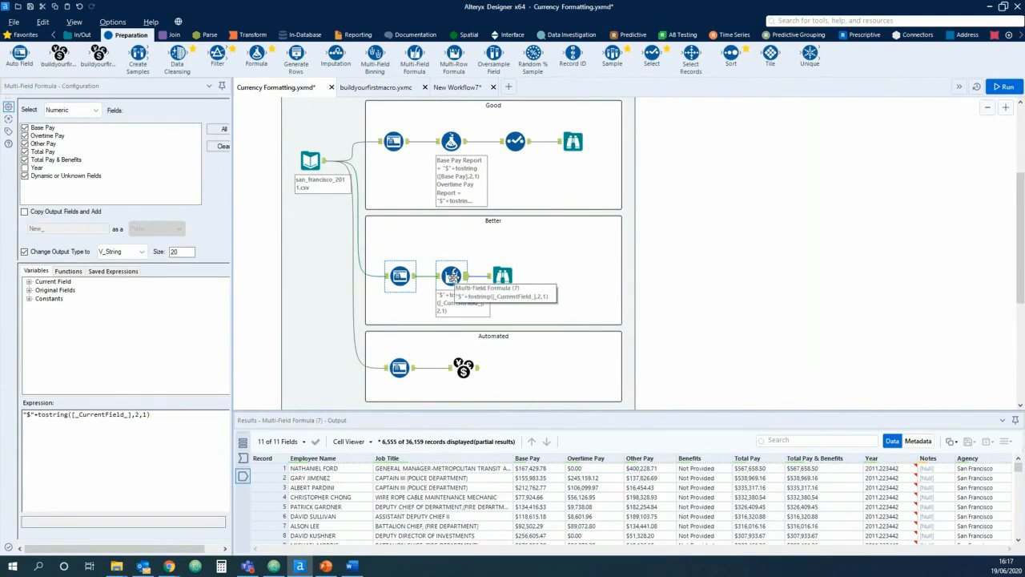
click(452, 89)
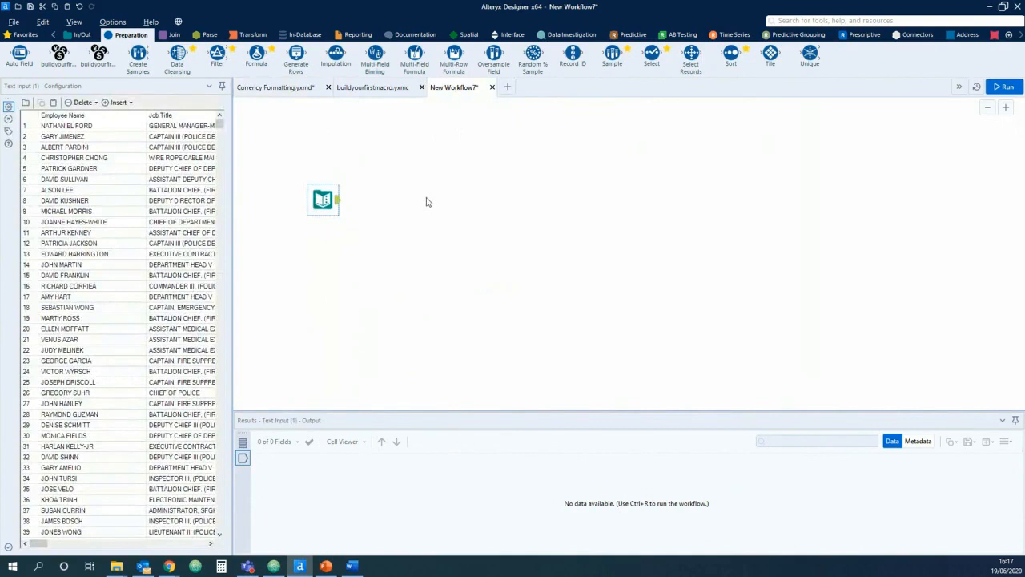
click(426, 202)
key(ctrl+v)
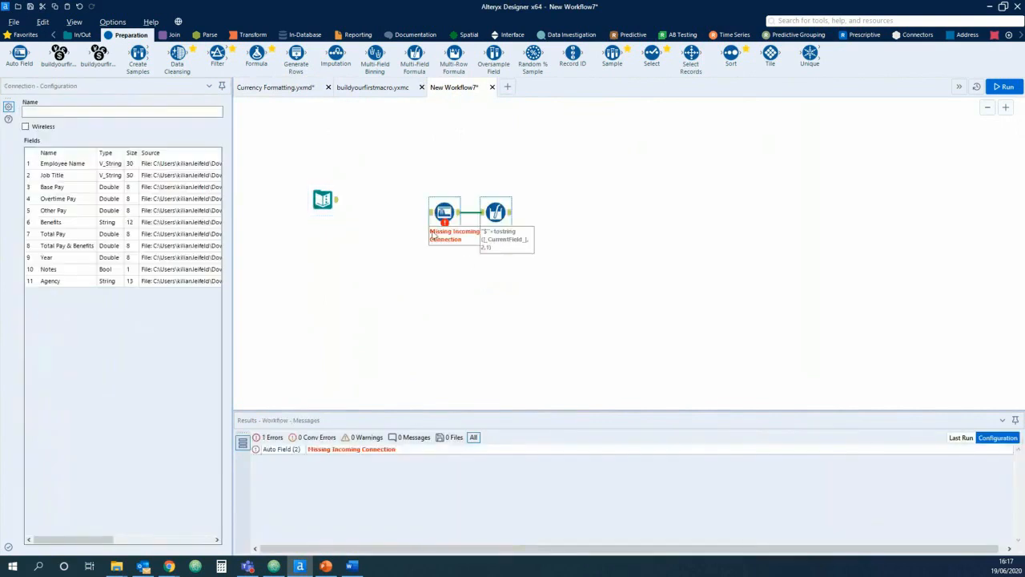
- Move the pasted Auto Field and Multi-Field Formula tools in line with the Text Input and connect its output to the Auto Field
drag(485, 246, 418, 234)
drag(339, 199, 365, 201)
mouse_move(432, 200)
mouse_down()
mouse_move(471, 202)
mouse_move(451, 200)
mouse_up()
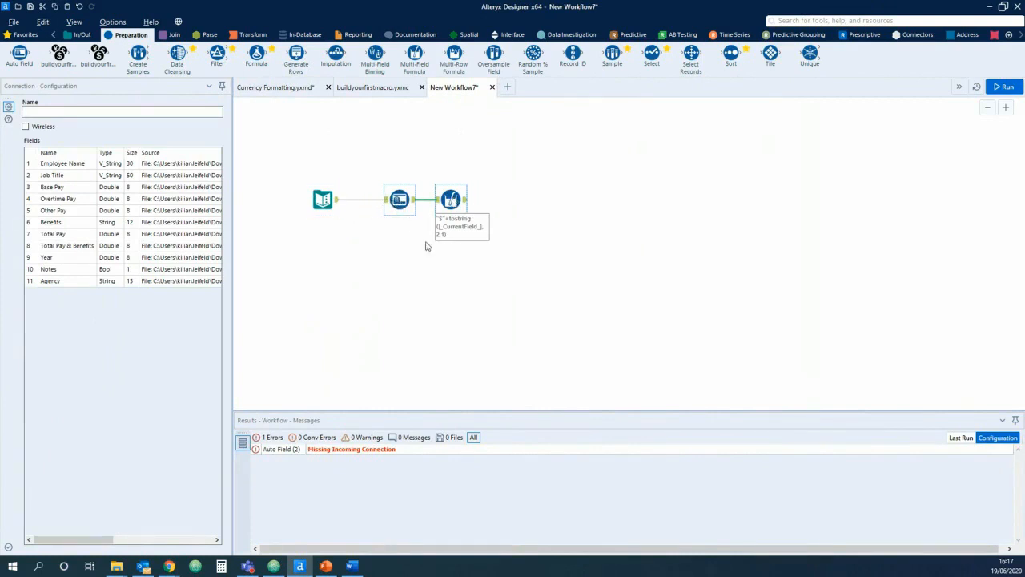
- Convert the Text Input tool to a Macro Input and go to its input name
click(321, 200)
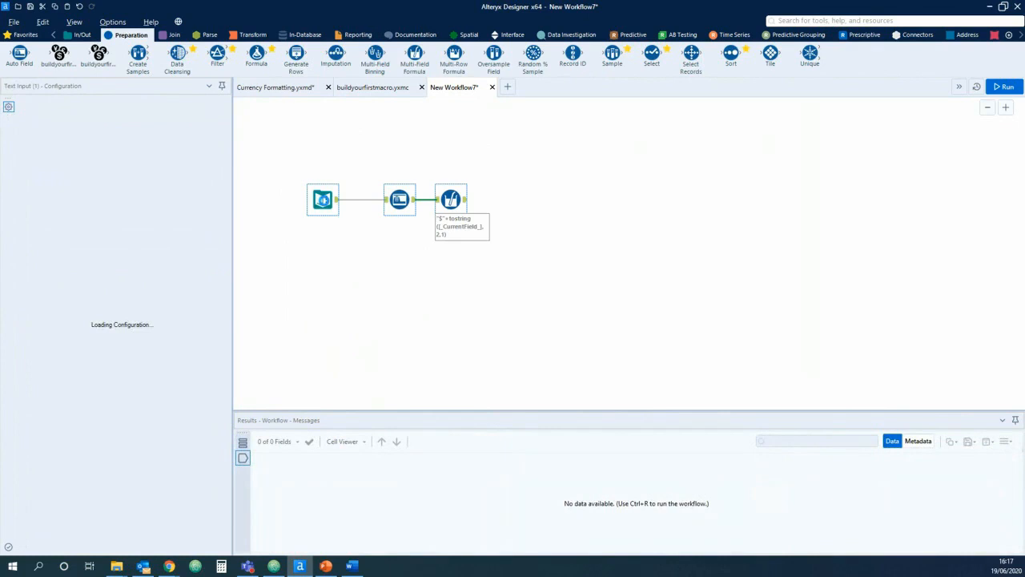
right_click(323, 200)
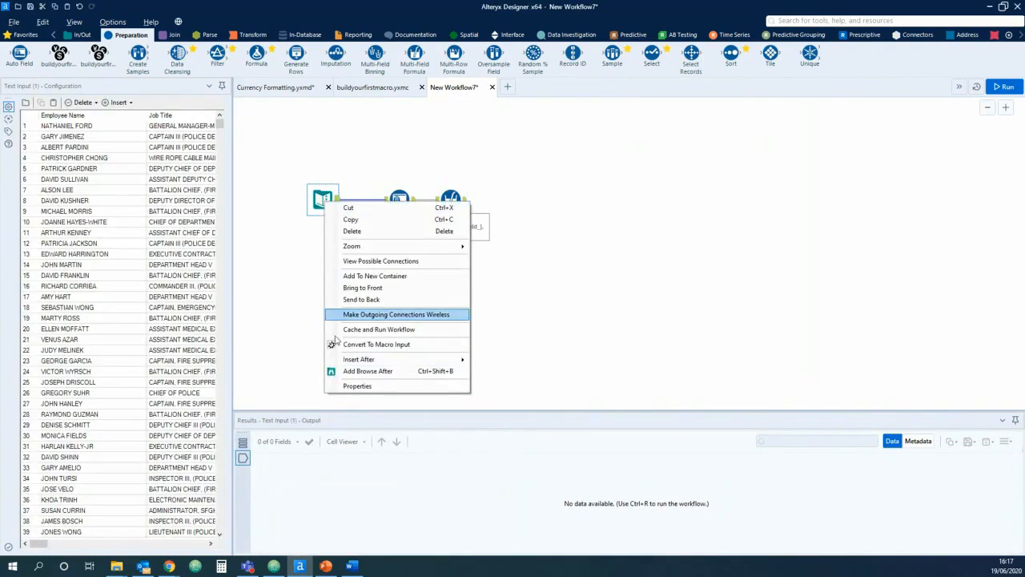
click(393, 350)
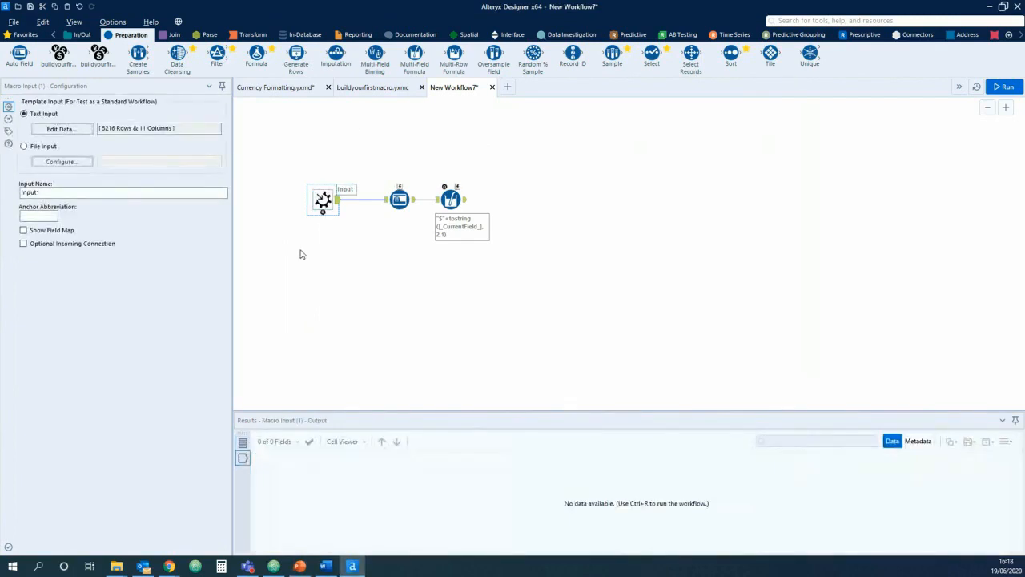
click(95, 194)
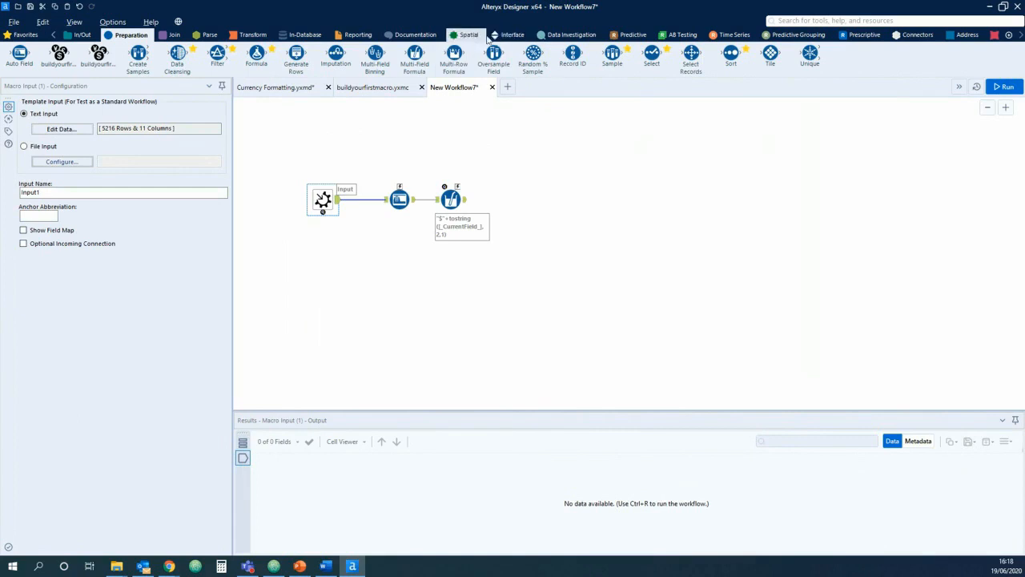
- Add a Macro Output after the Multi-Field Formula, with the output name Output and the anchor abbreviation O
click(513, 36)
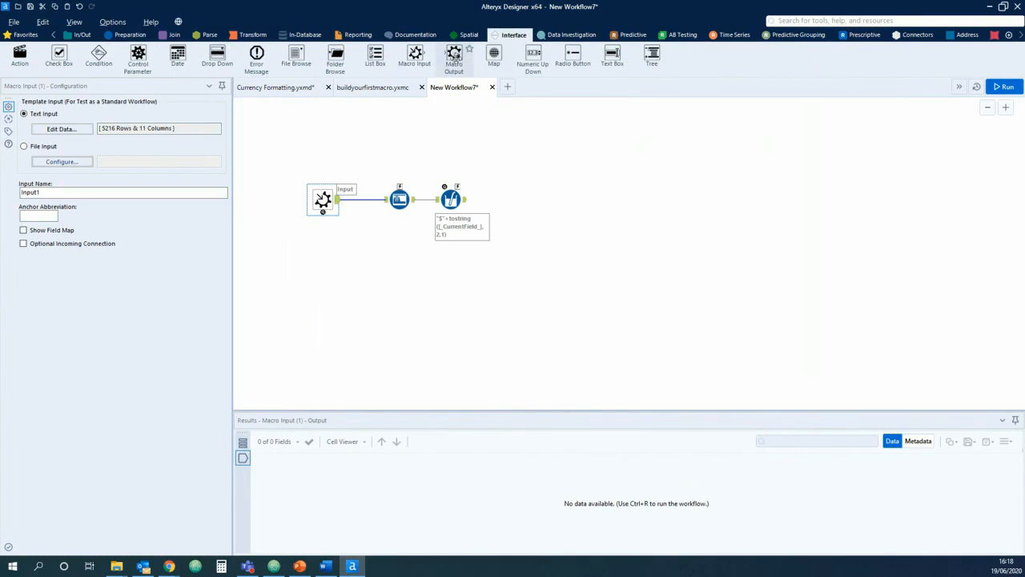
drag(454, 58, 533, 199)
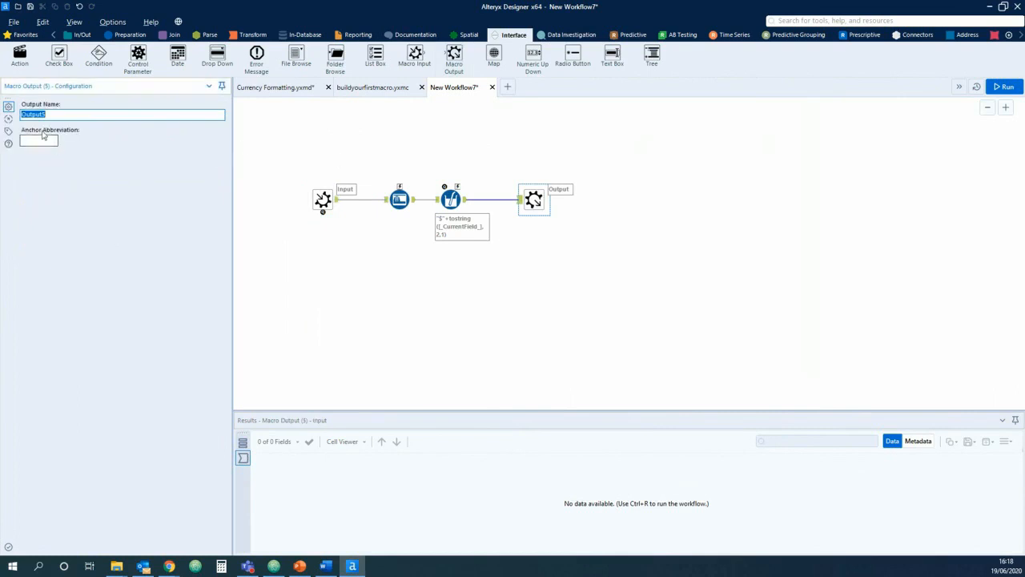
click(70, 112)
key(BackSpace)
click(30, 141)
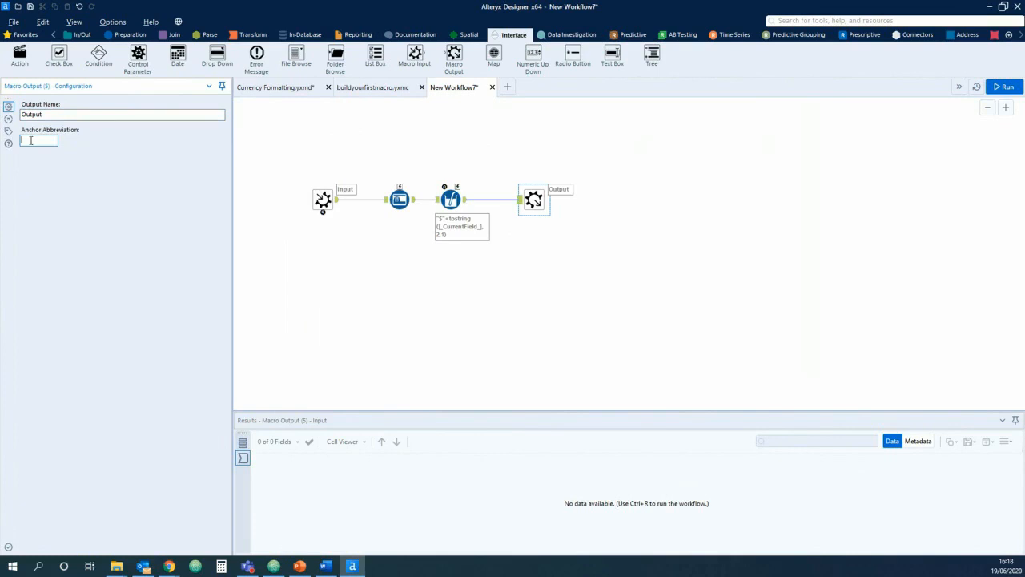
text(O)
click(320, 149)
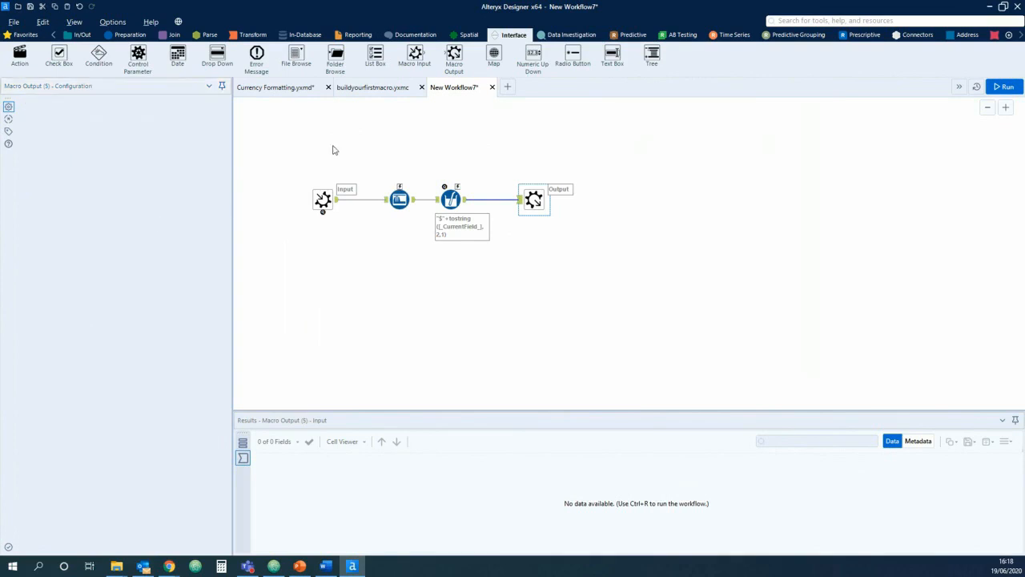
- Rename the Macro Input's input name as Input
click(322, 197)
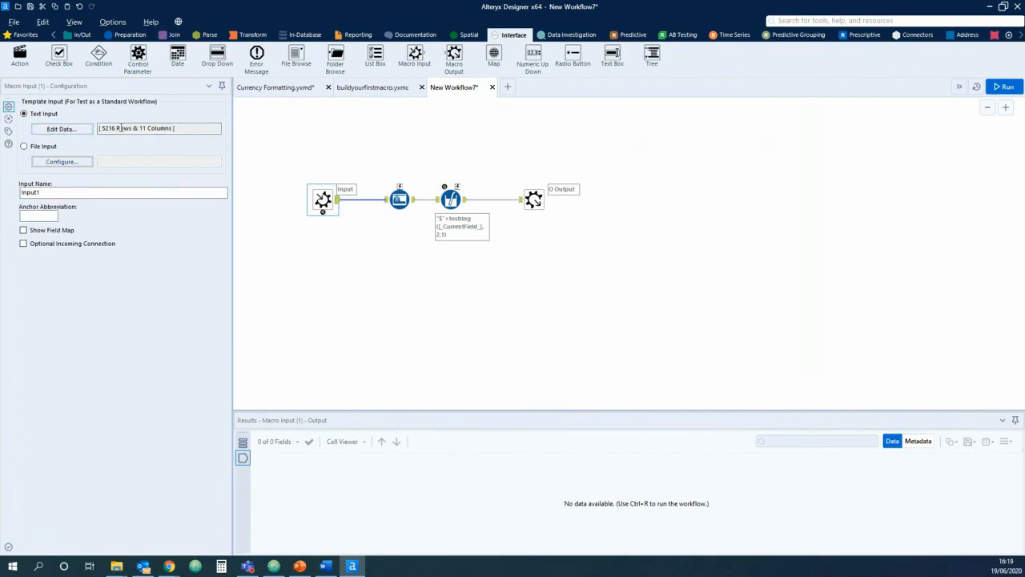
click(76, 190)
key(BackSpace)
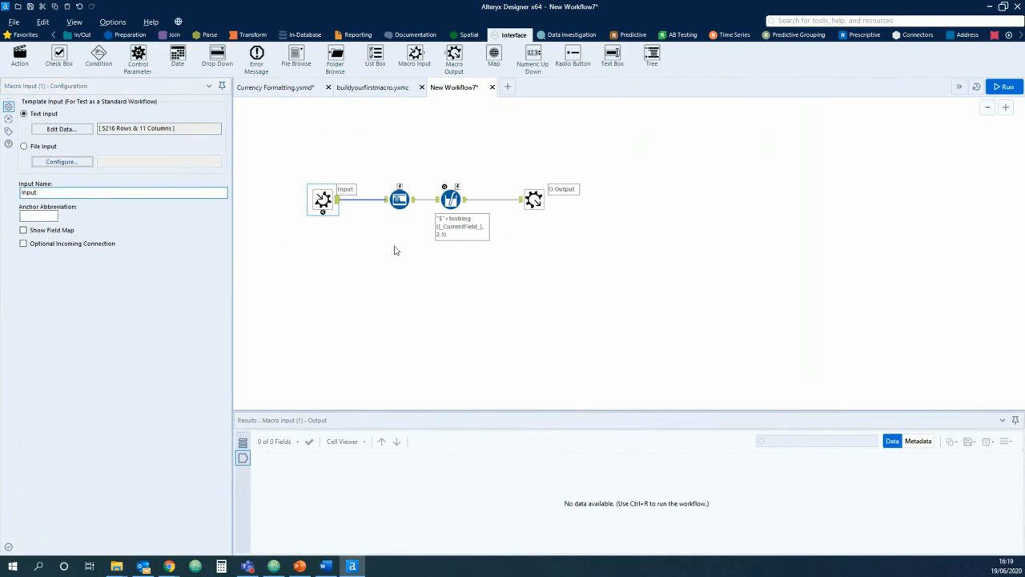
- Save the macro as myfirstmacro.yxmc in the Macro ADAPT Session 2020-06-19 folder, replacing the existing file
click(14, 22)
mouse_move(80, 123)
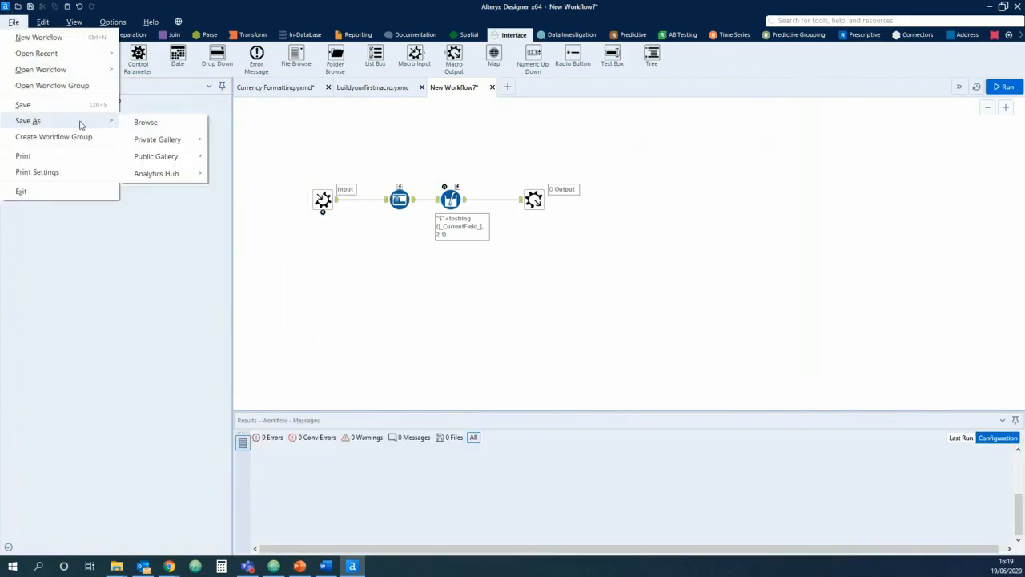
click(145, 123)
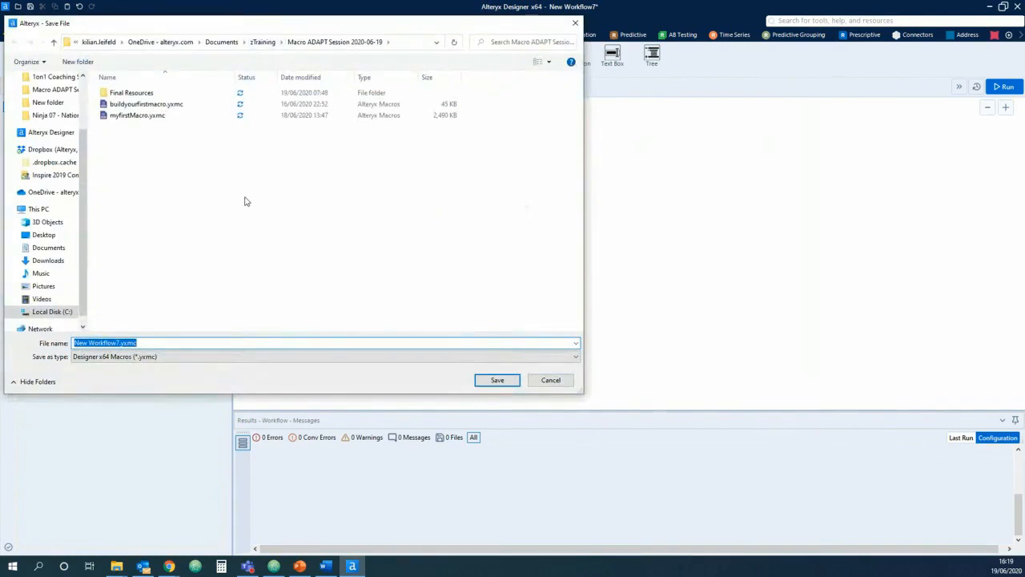
click(258, 47)
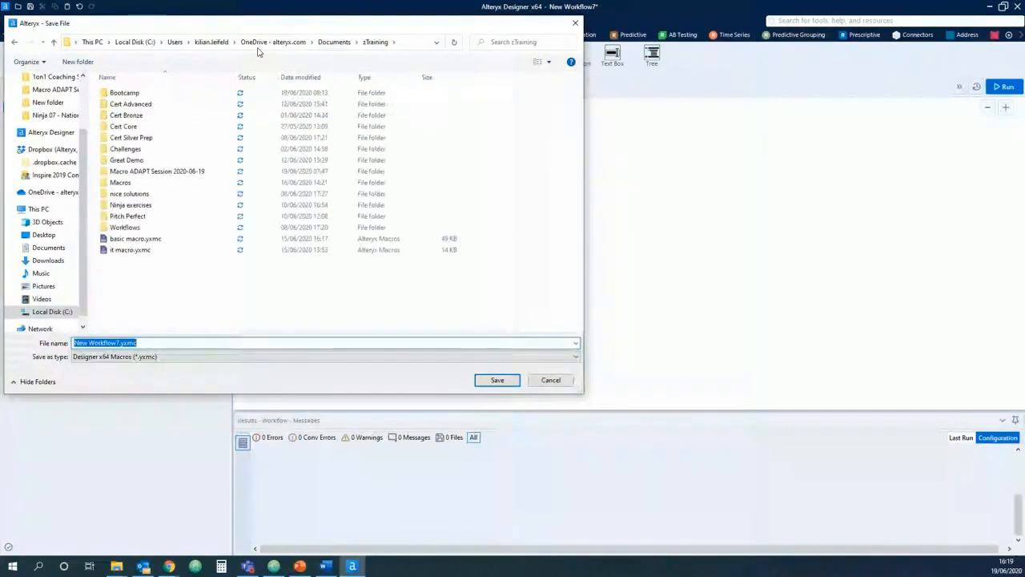
double_click(157, 171)
drag(120, 343, 29, 342)
text(myfi)
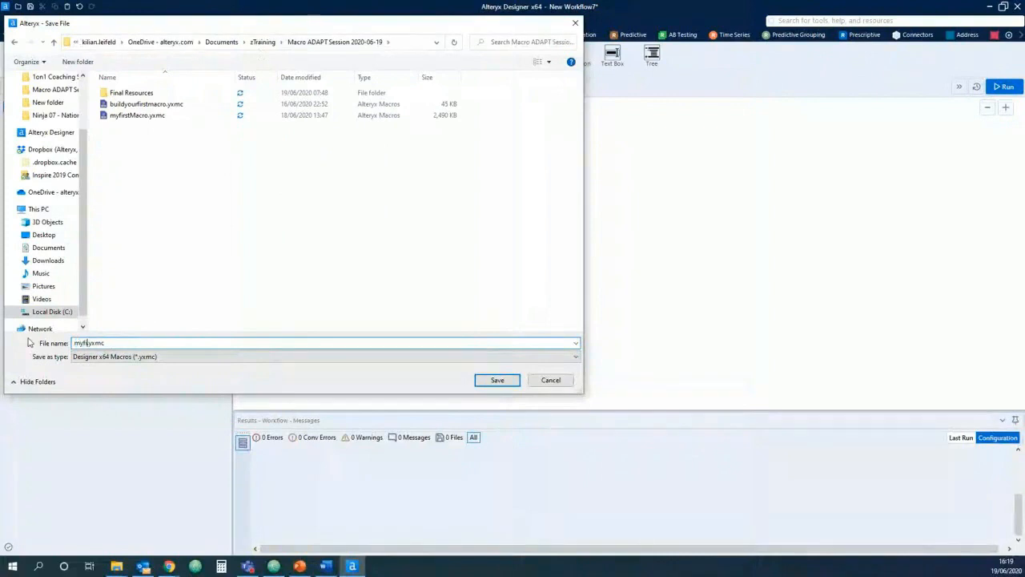
text(rstmacro)
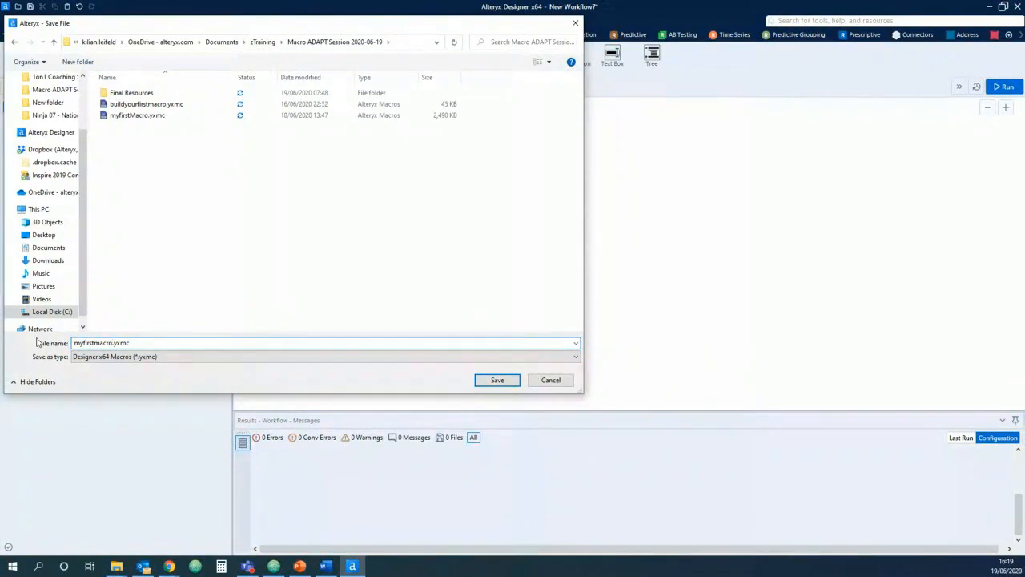
click(495, 379)
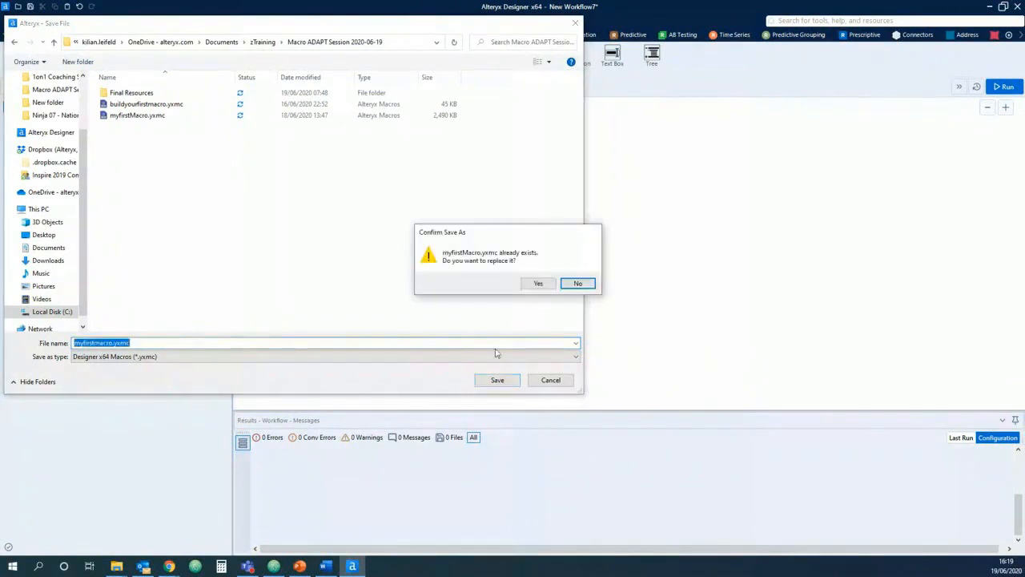
click(532, 283)
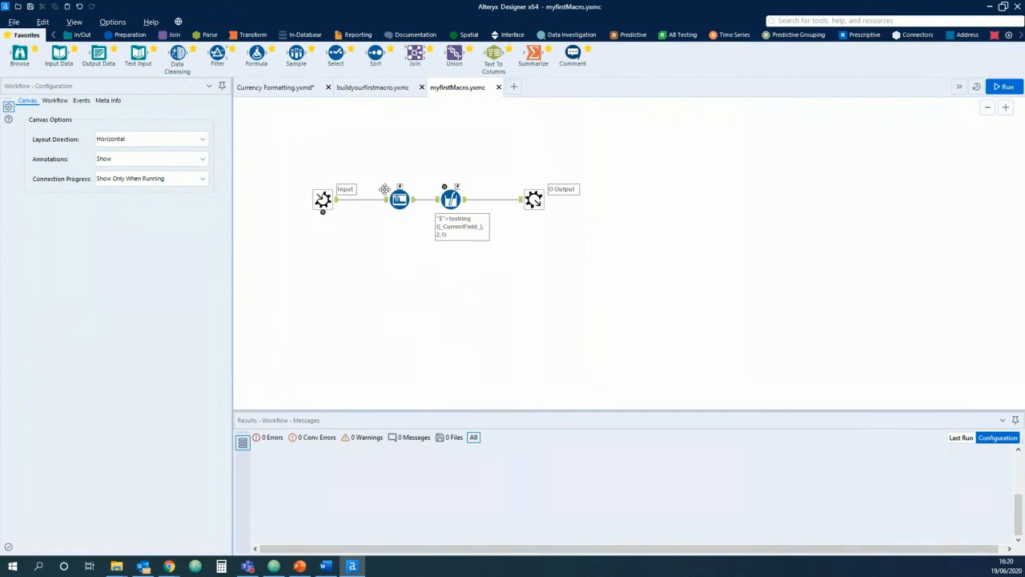
- Insert the myfirstMacro macro on an empty area of the Currency Formatting workflow canvas
click(269, 93)
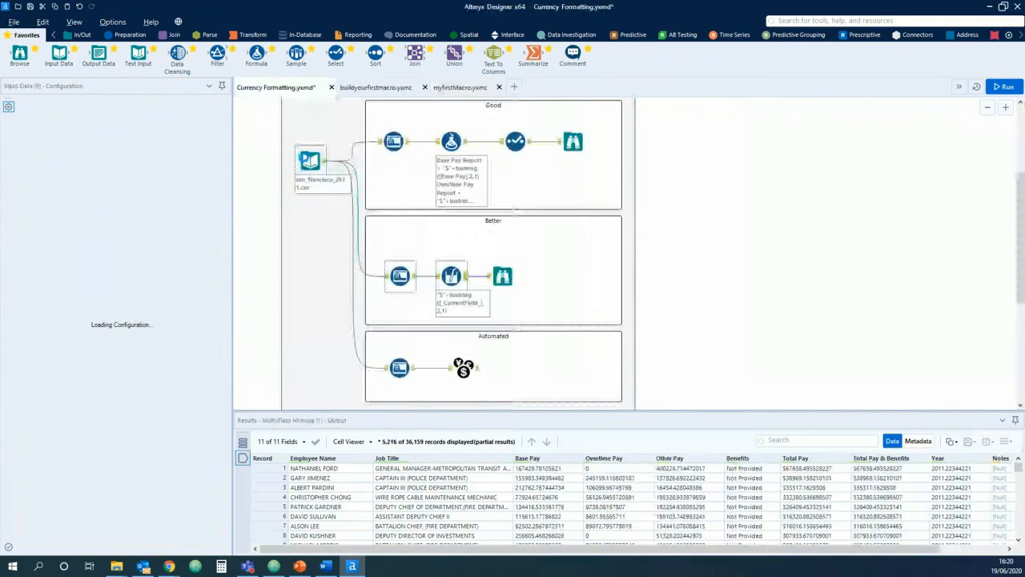
right_click(697, 157)
mouse_move(723, 192)
mouse_move(806, 549)
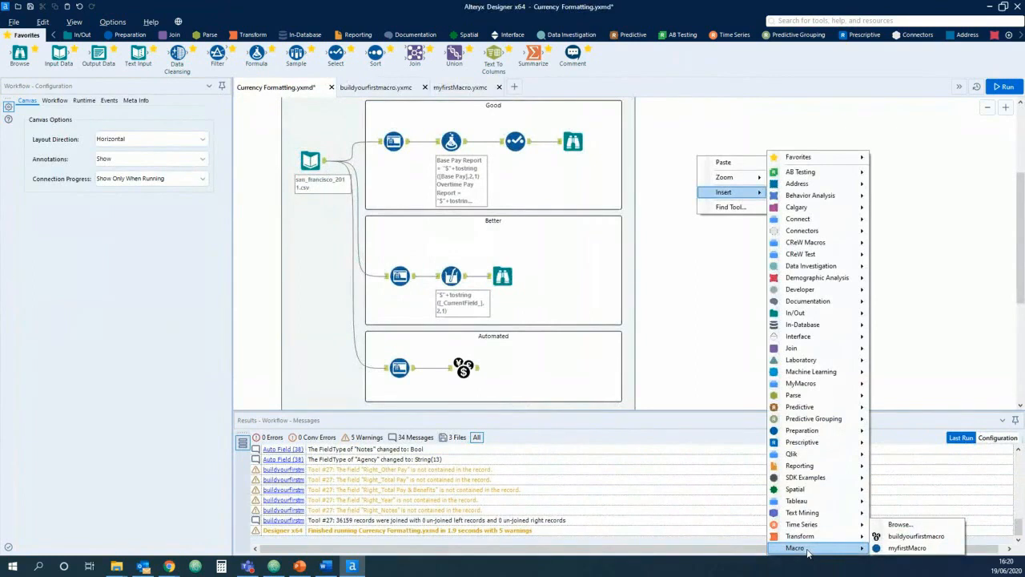
click(902, 548)
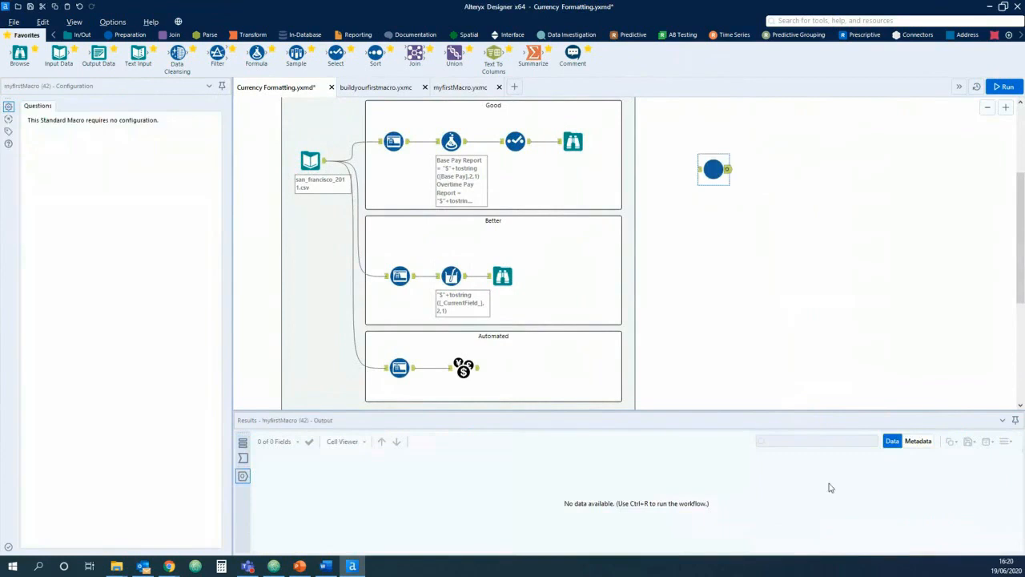
- Place myfirstMacro after the Auto Field in the Automated section, below the existing macro, and send the section's comment box to the back
drag(714, 169, 439, 343)
click(462, 367)
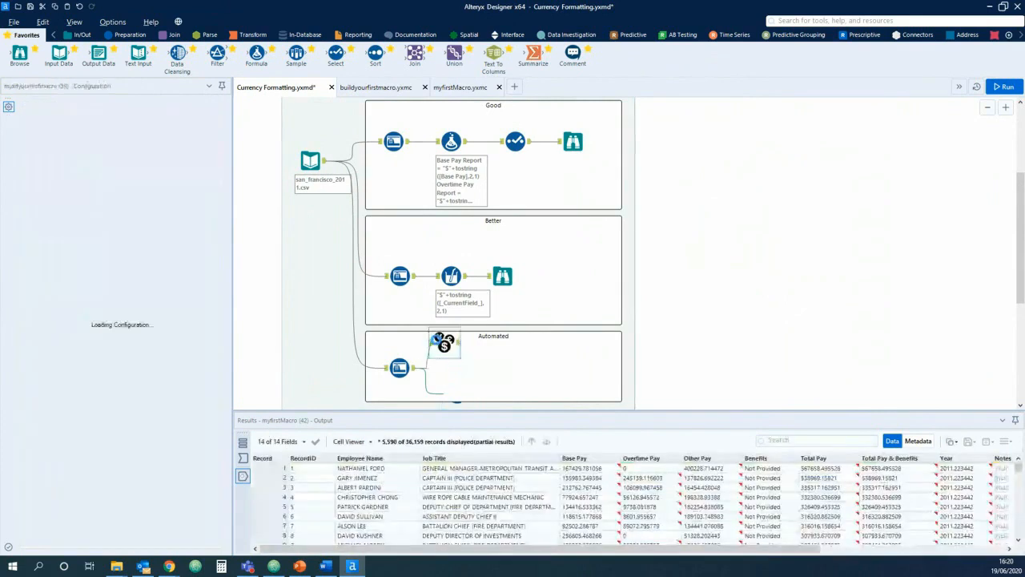
click(461, 388)
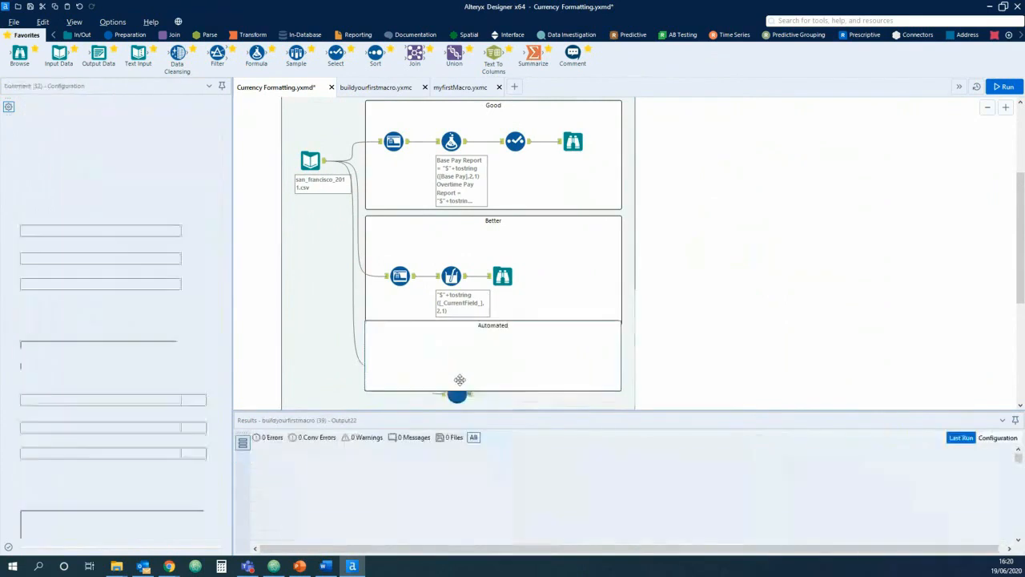
right_click(538, 363)
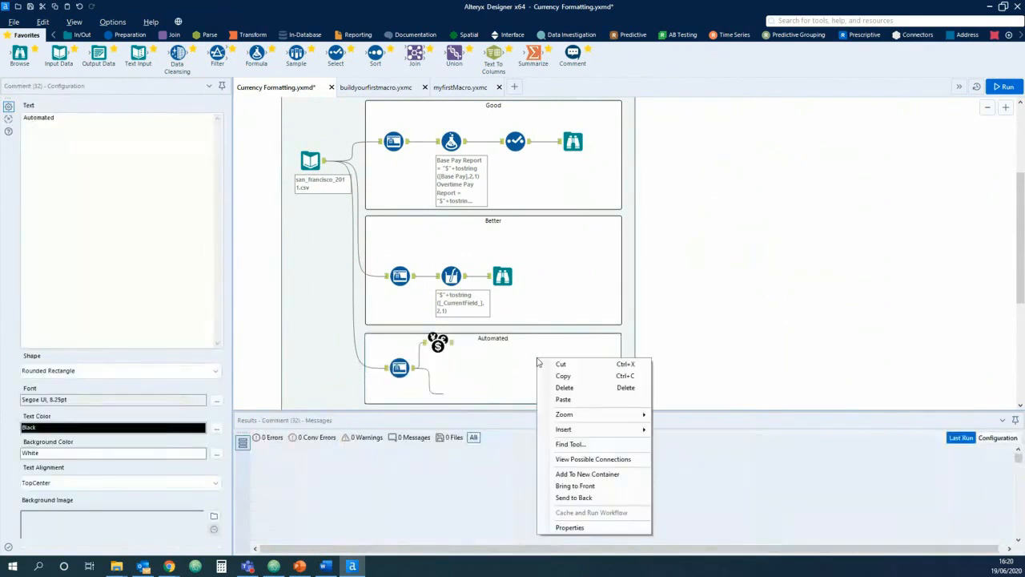
click(574, 497)
drag(458, 392, 466, 373)
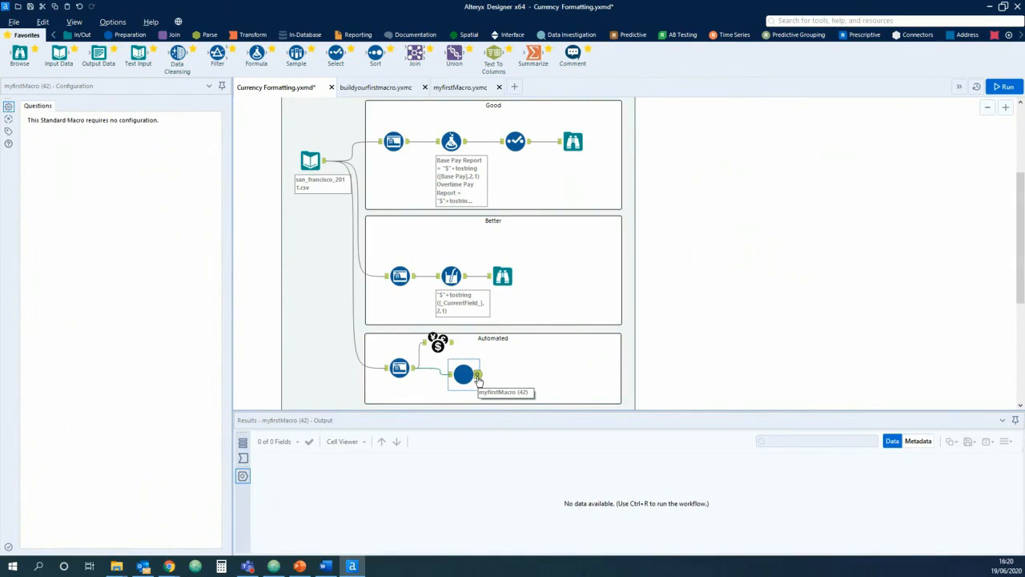
- In the myfirstMacro file, set the Macro Input's anchor abbreviation to I and move all the tools lower on the canvas
click(452, 88)
click(320, 199)
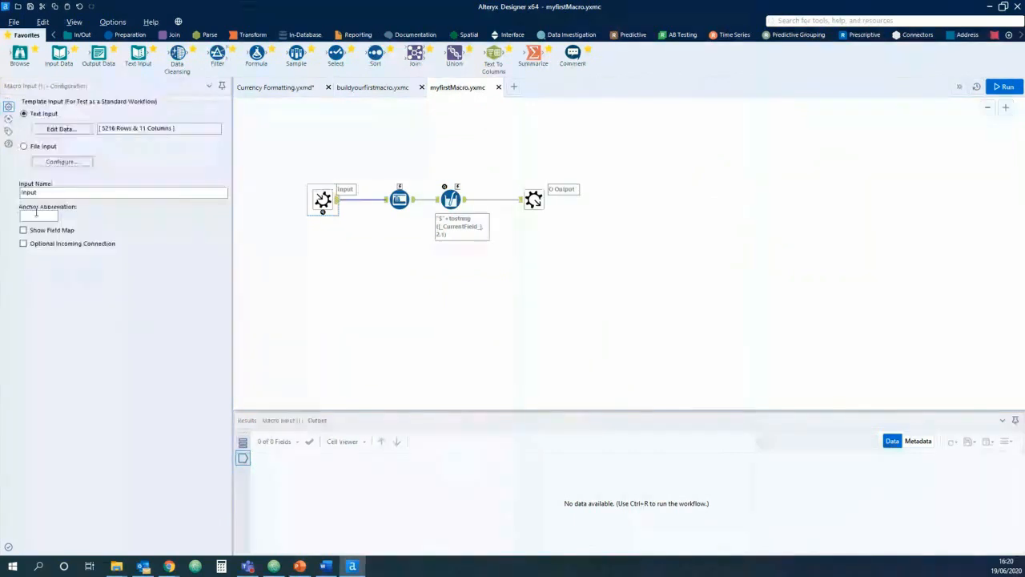
click(37, 213)
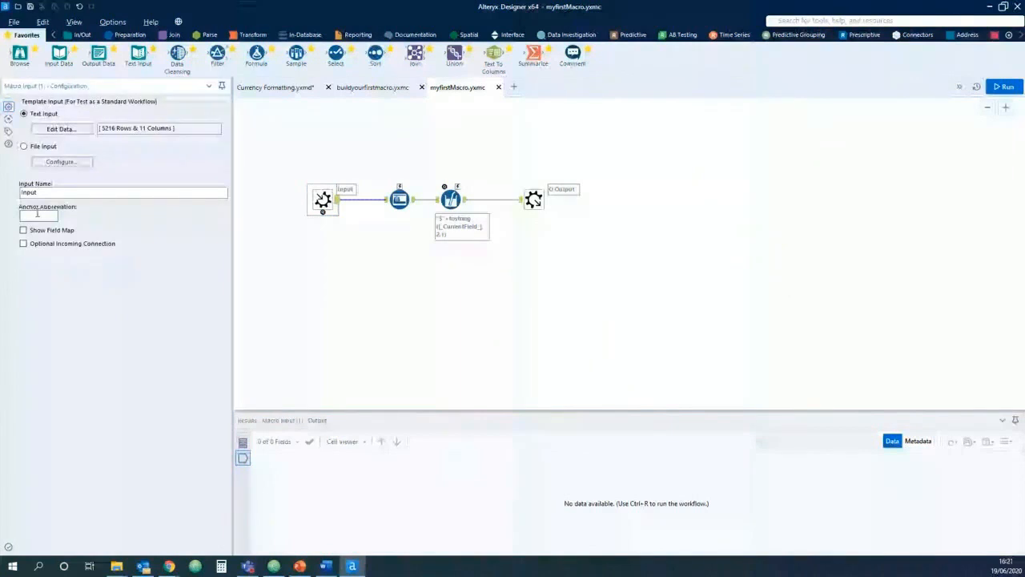
key(ctrl+a)
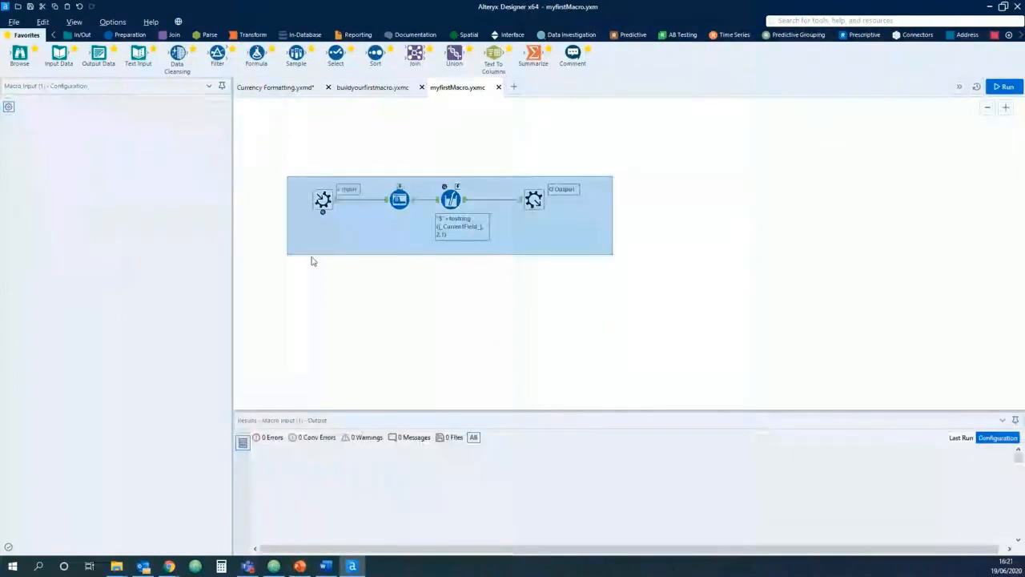
drag(537, 205, 556, 250)
- Check the Multi-Field Formula's expression and add a Drop Down interface tool above it with the question text Choose Currency
click(470, 244)
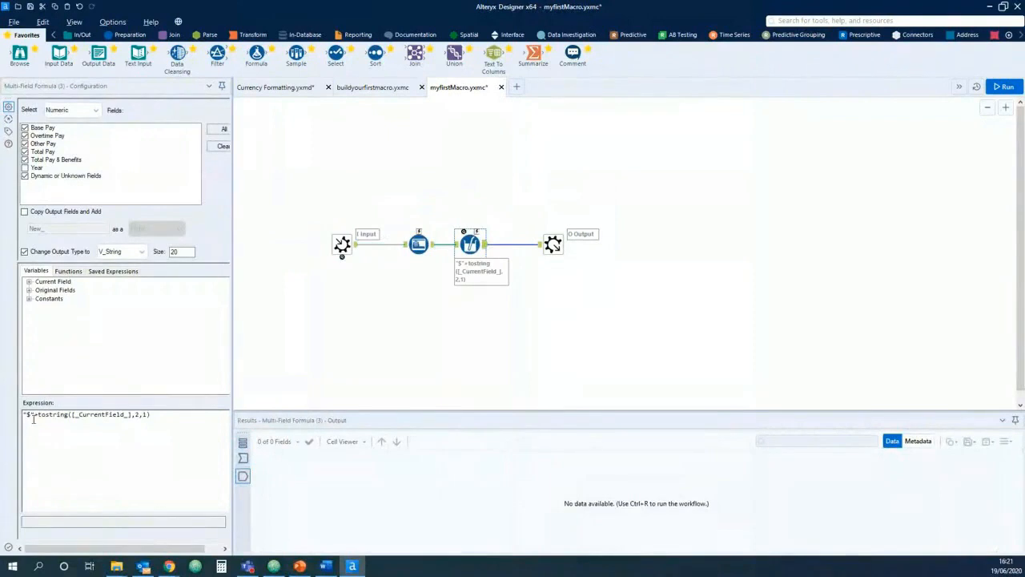
click(33, 418)
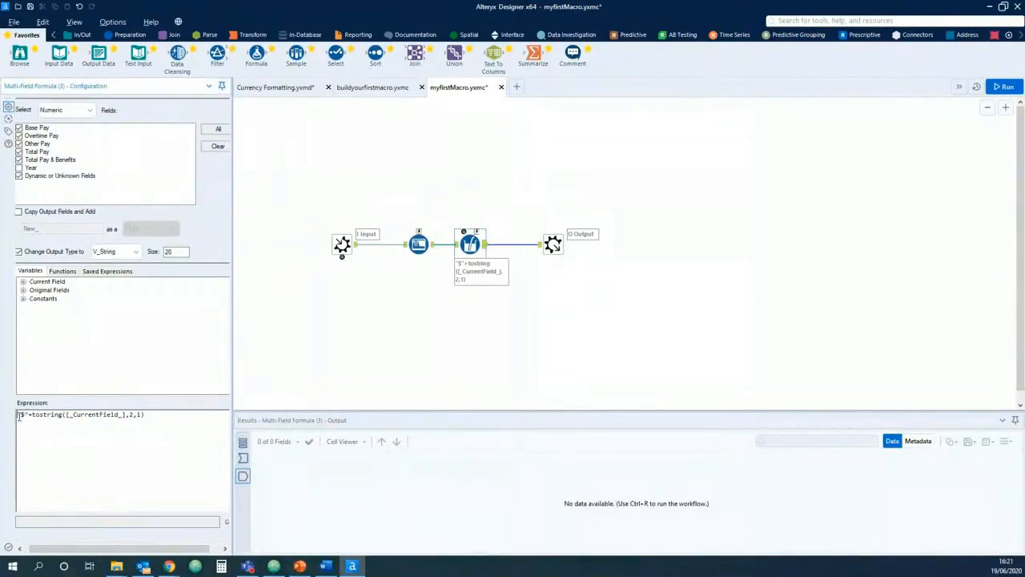
click(514, 35)
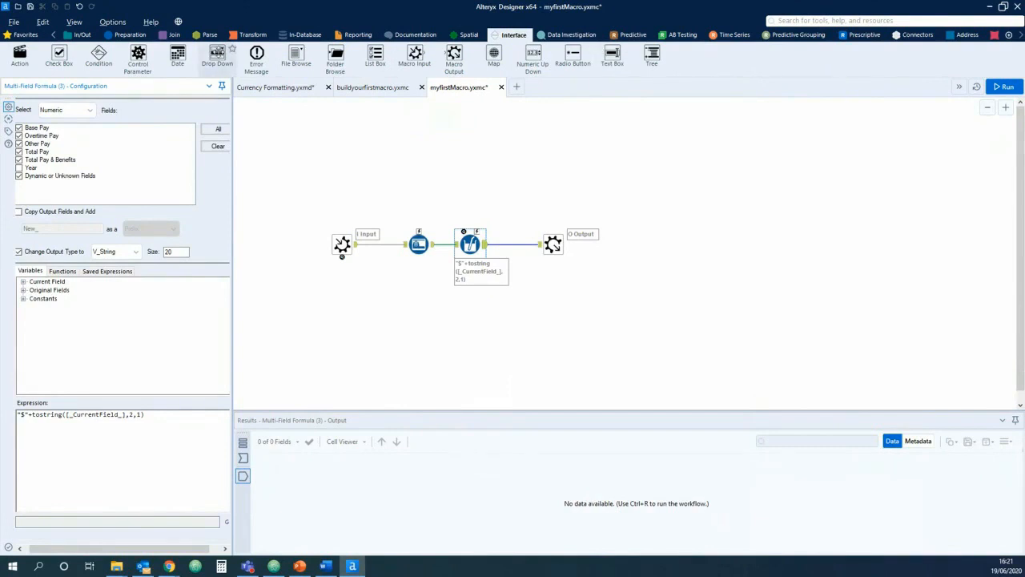
drag(217, 56, 475, 137)
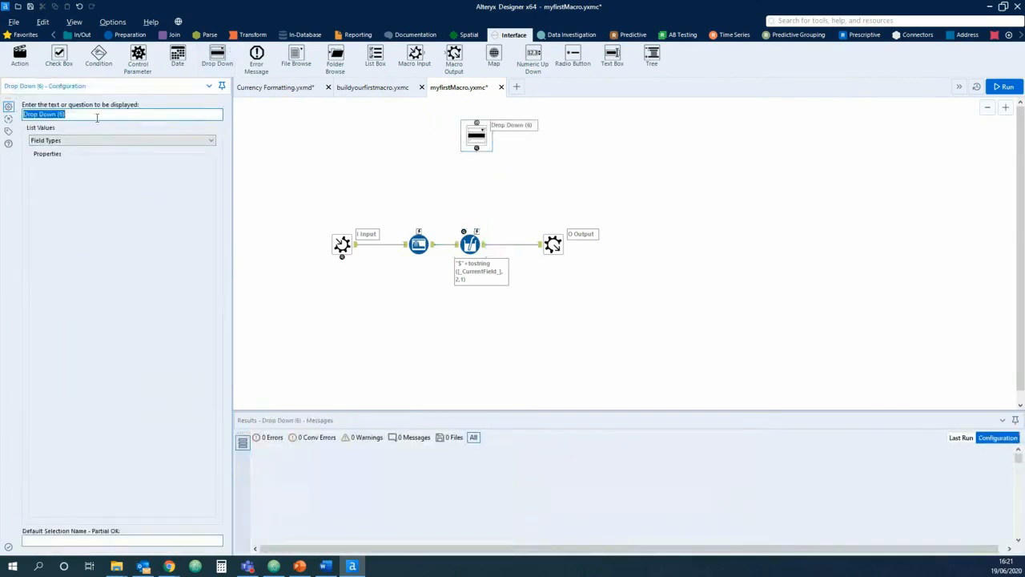
text(Choose Currency)
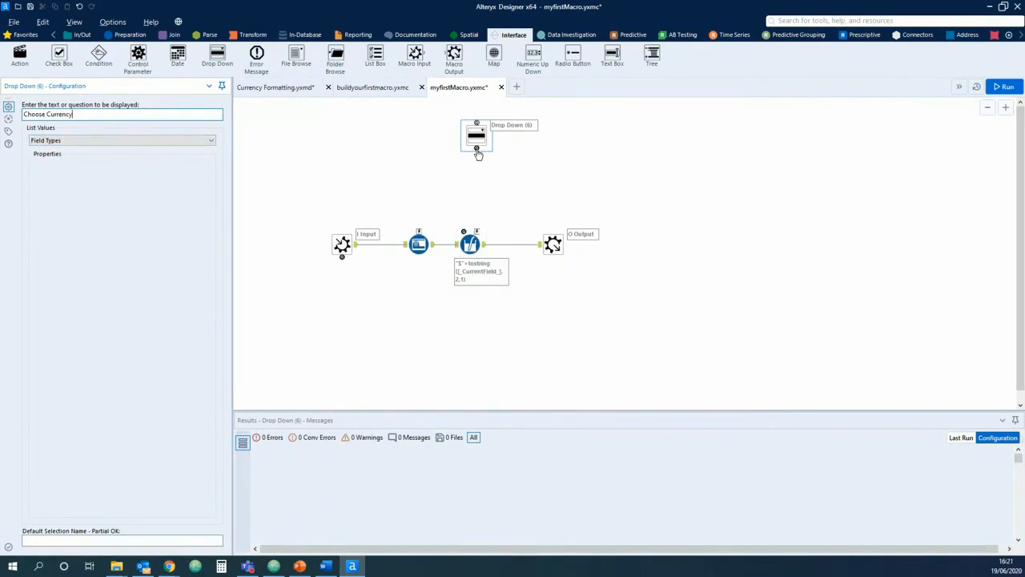
- Connect the Drop Down to the Multi-Field Formula through an Update Value action and reposition the interface tools above it
drag(478, 152, 475, 237)
click(548, 192)
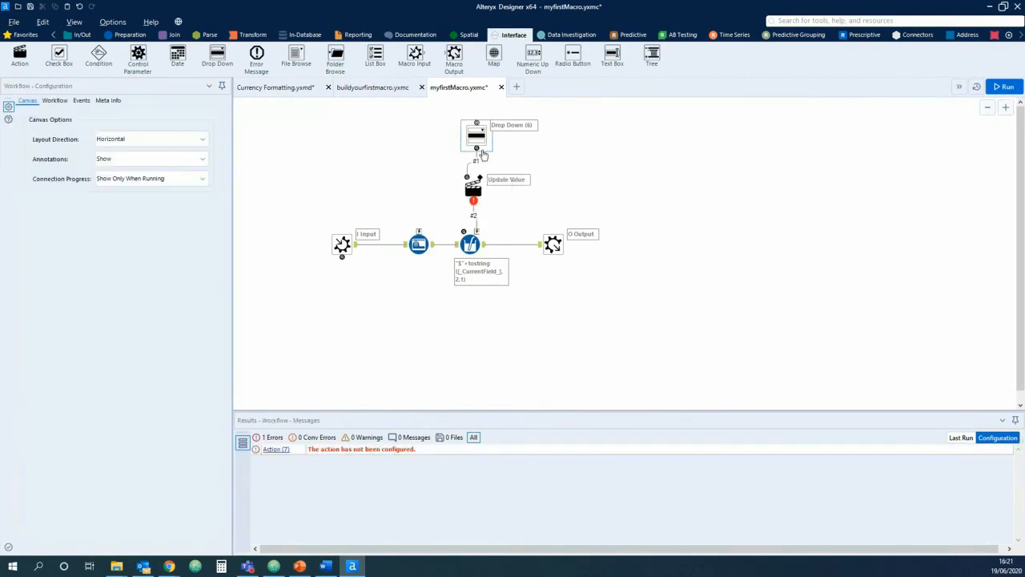
drag(472, 189, 509, 174)
- Give the Drop Down manually set list values: Dollar:$, Euro:€, Pound:£, Yen:¥ and Rand:R, one per line
click(515, 135)
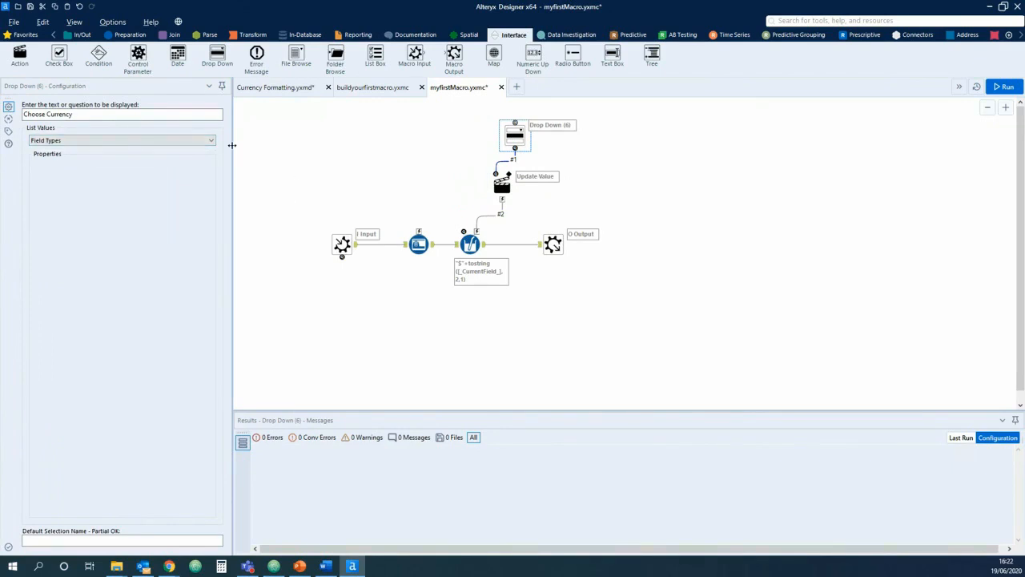
click(205, 142)
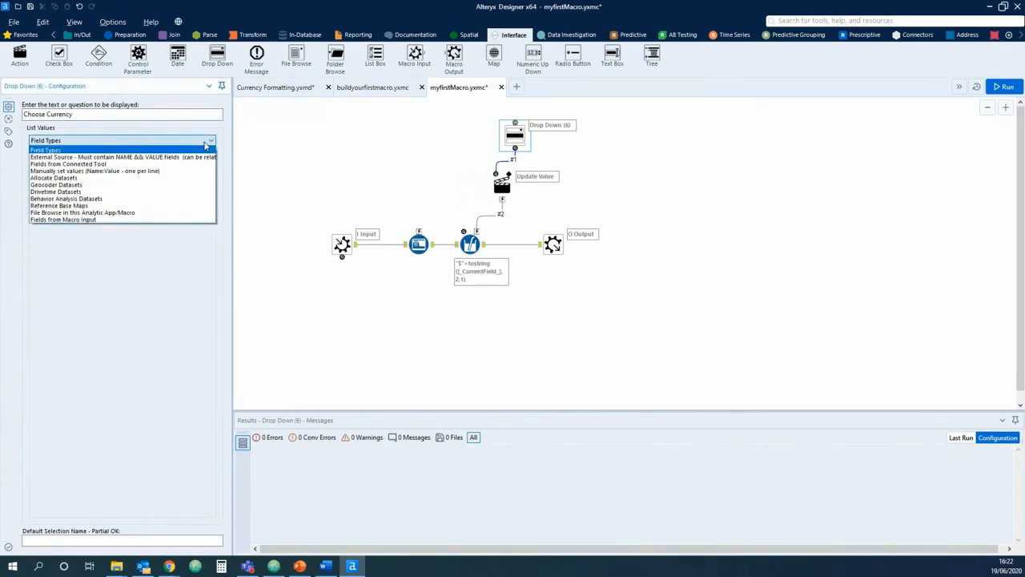
click(124, 172)
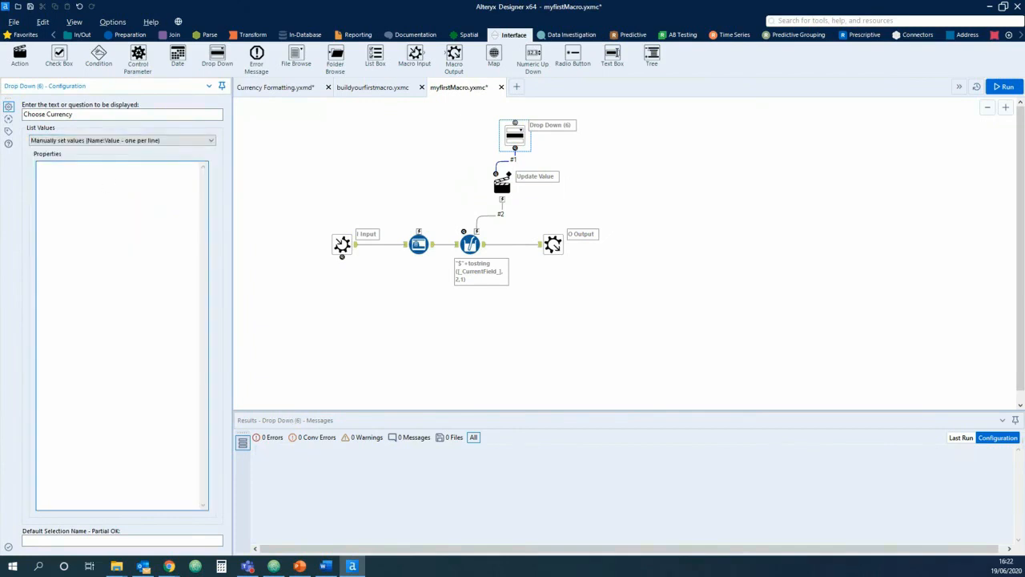
click(274, 565)
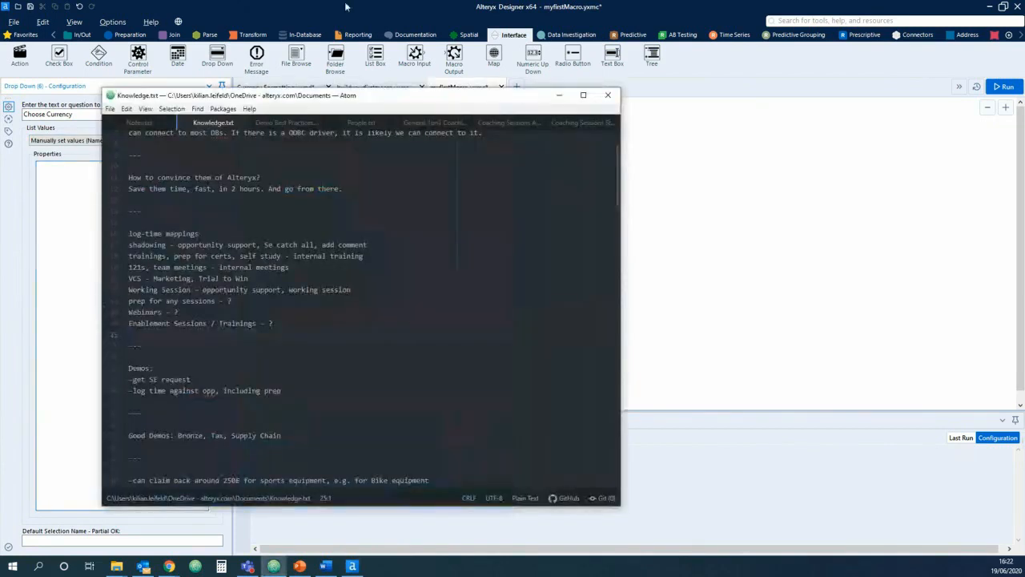
click(274, 566)
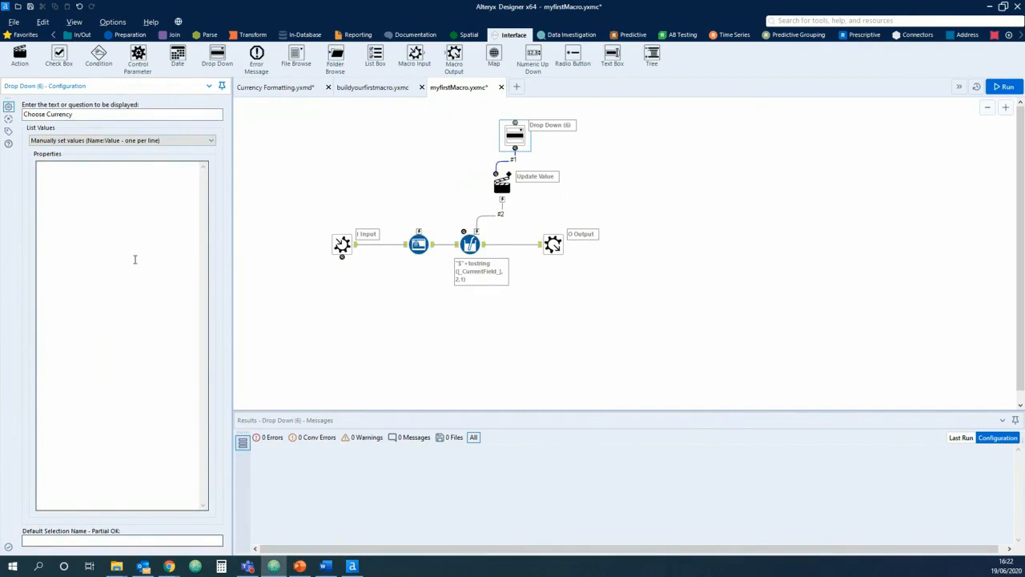
click(72, 205)
text(Dollar:$ Euro:€ Pound:£ Yen:¥ Rand:R)
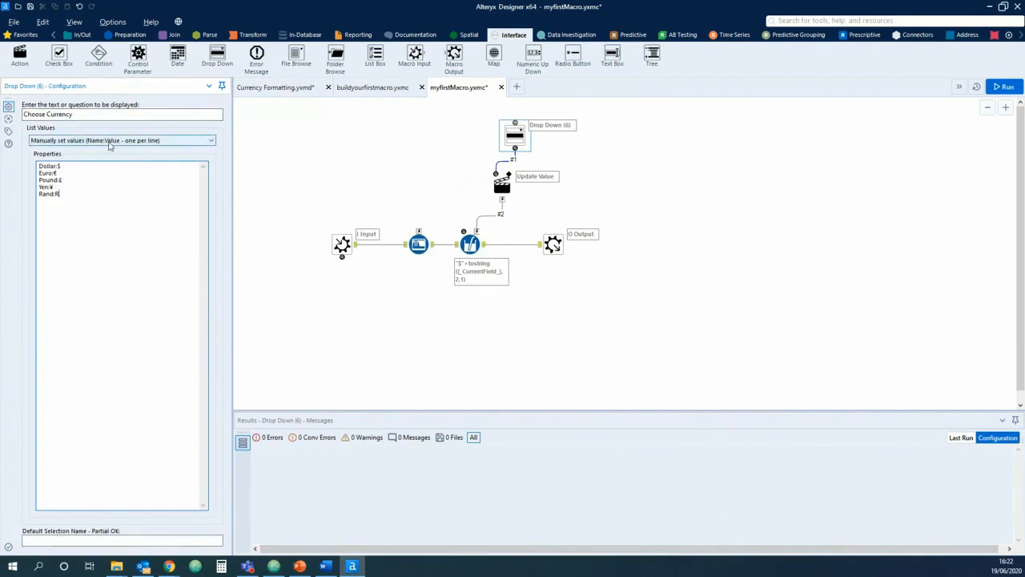
double_click(56, 165)
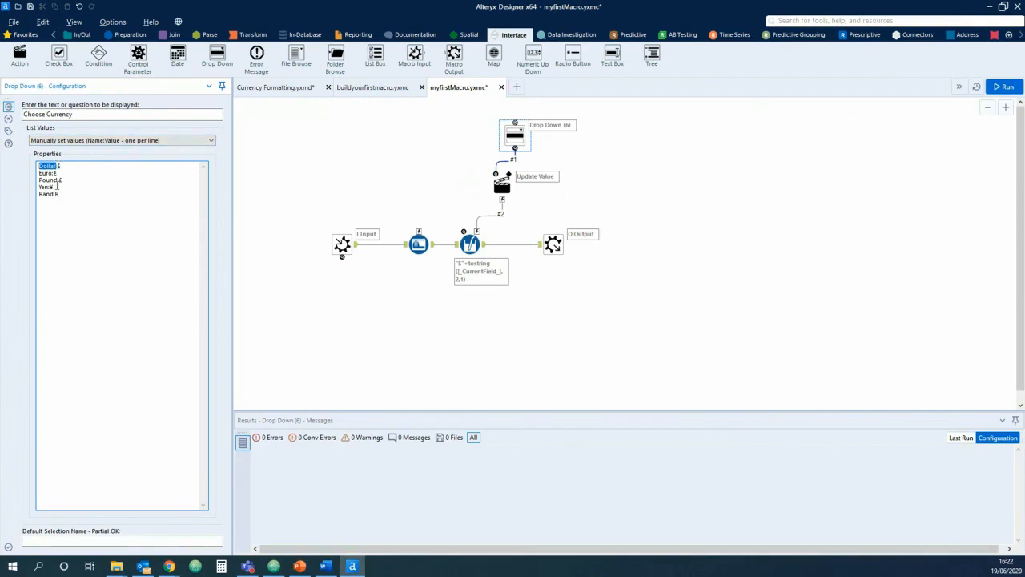
click(74, 166)
double_click(49, 173)
click(64, 172)
- Point the Update Value action at the Multi-Field Formula's Expression value and enable replacing a specific string
click(502, 186)
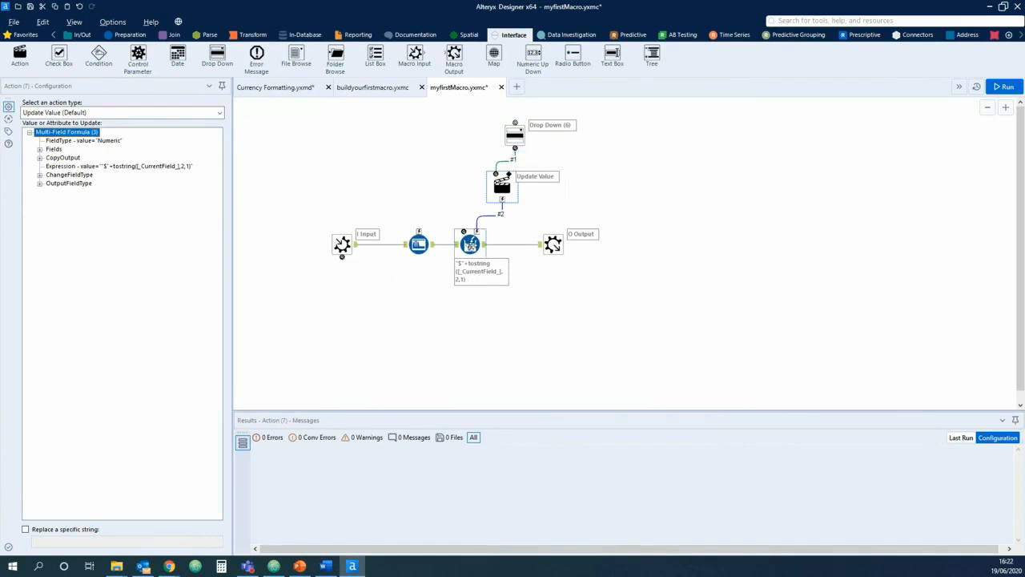
click(470, 244)
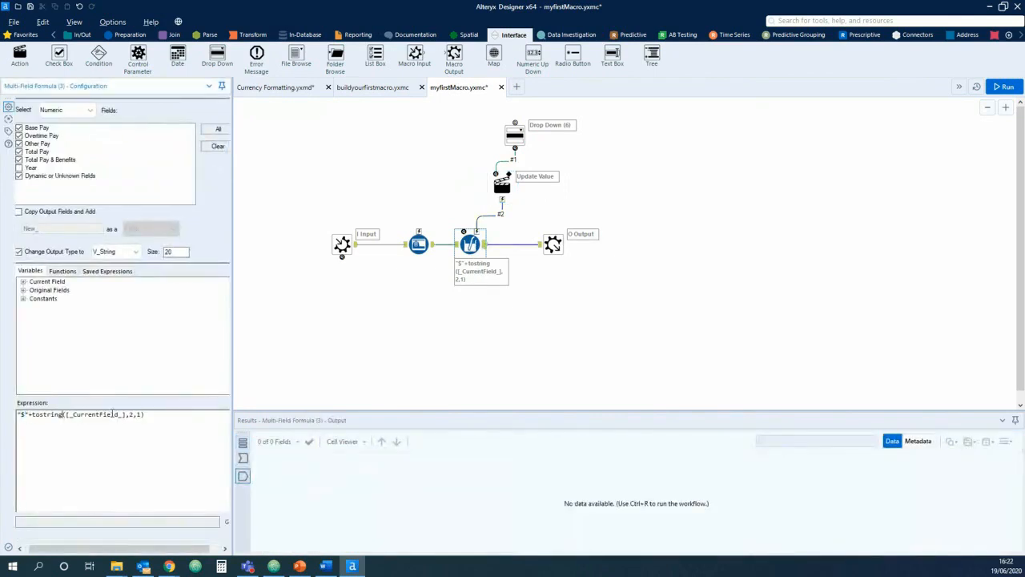
click(502, 184)
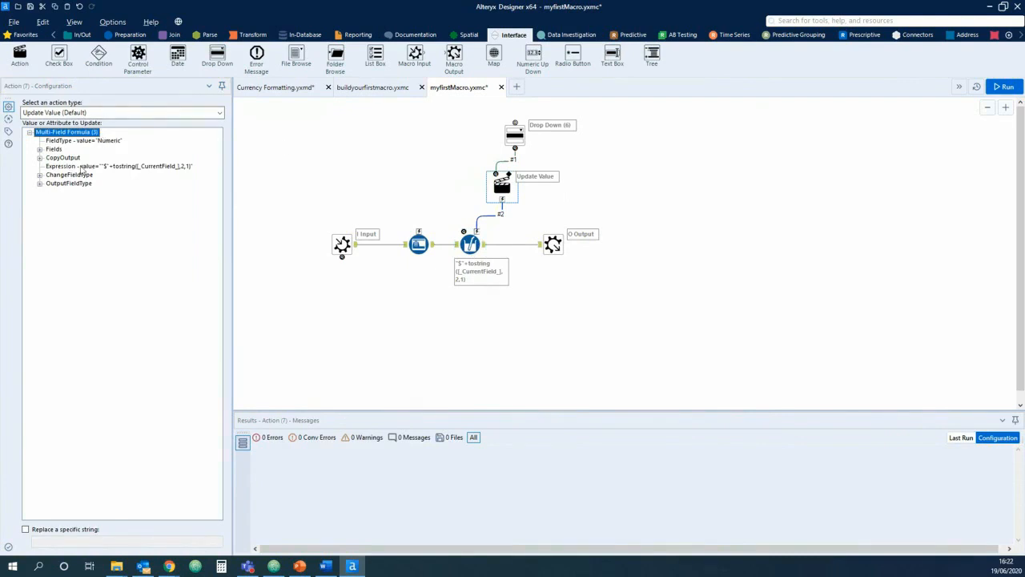
click(133, 167)
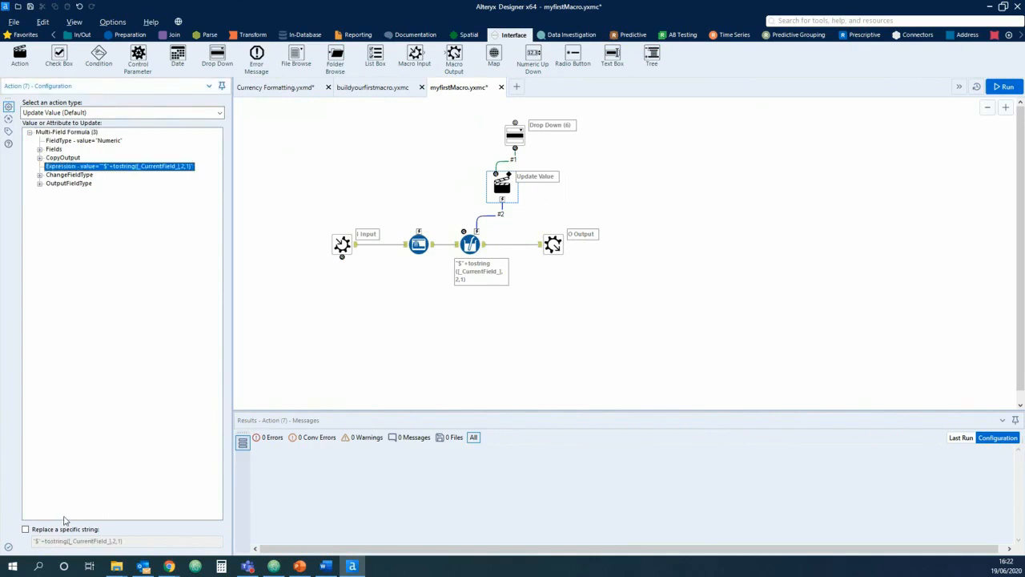
click(25, 530)
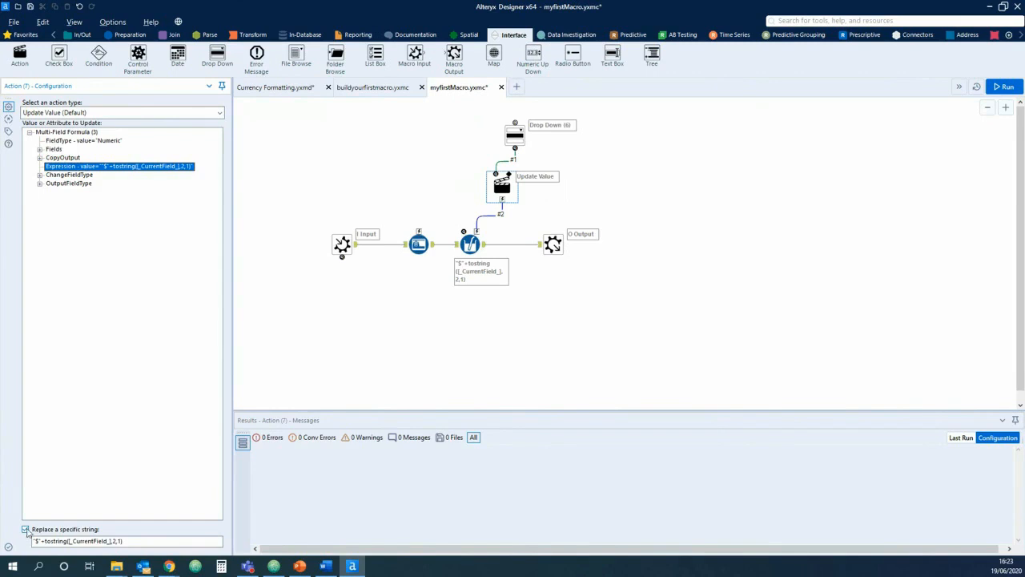
- Set the action's specific string to replace to only $, checking it against the formula expression, and save the macro
click(112, 538)
drag(124, 541, 40, 542)
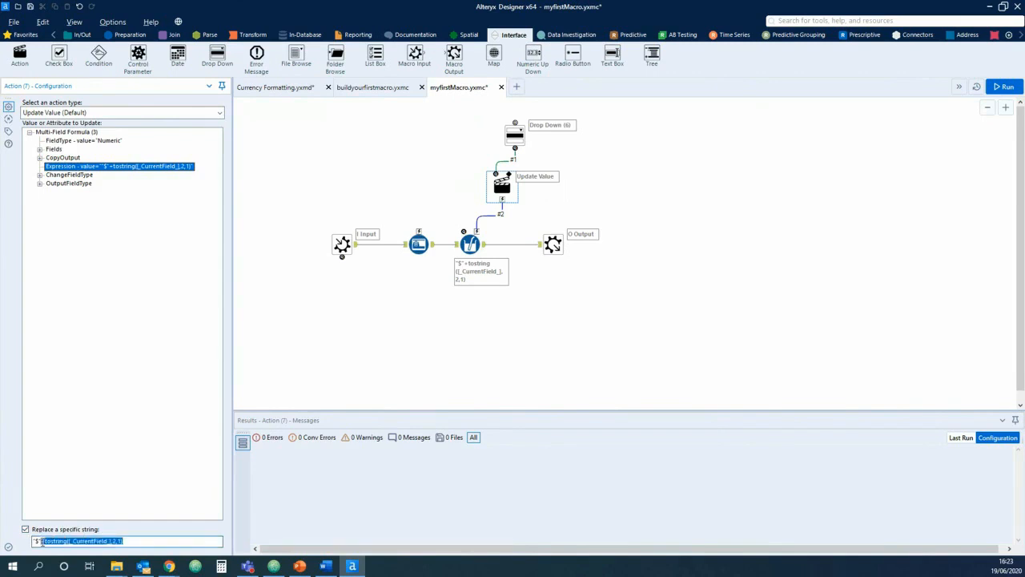
key(BackSpace)
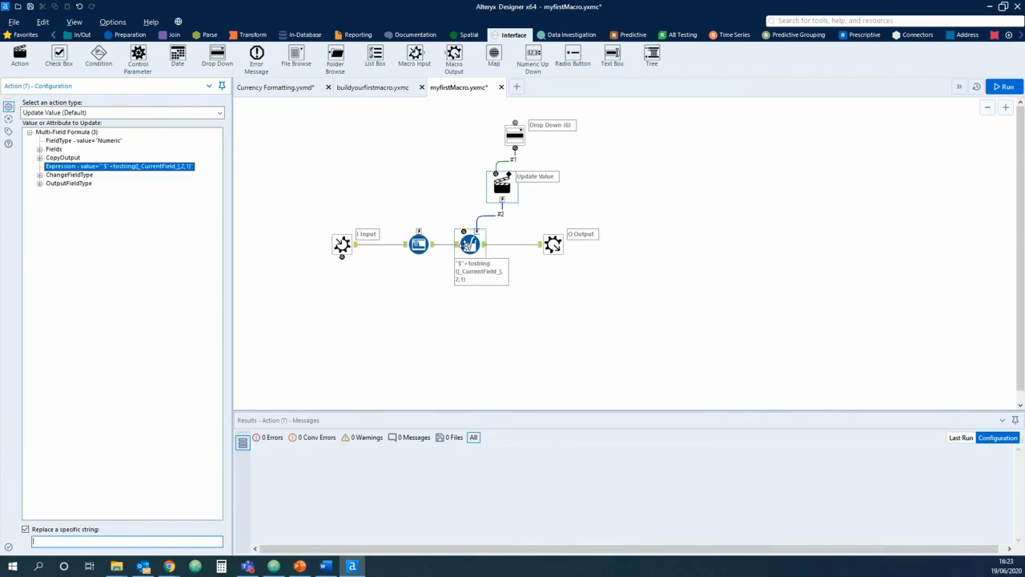
click(469, 243)
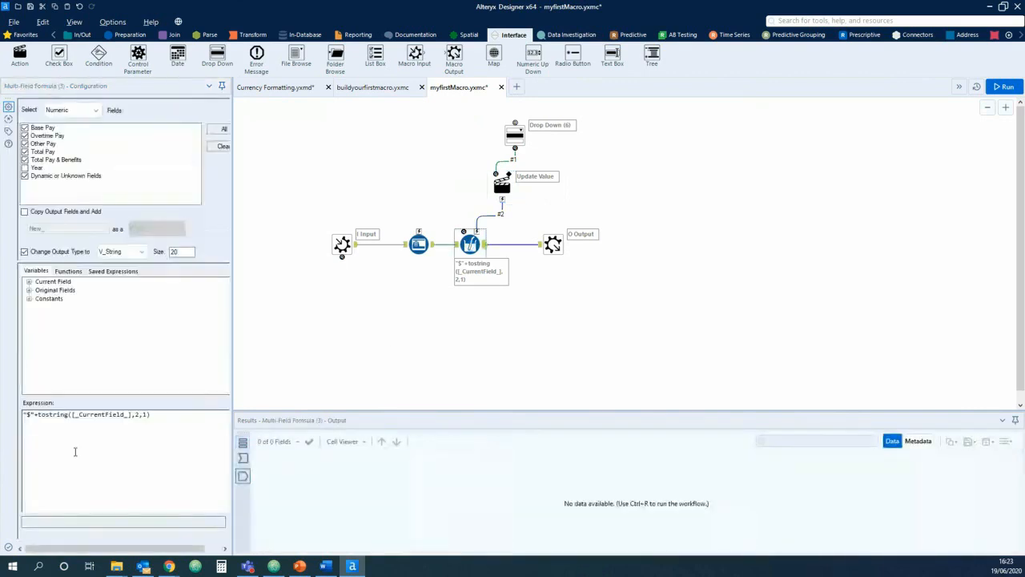
drag(25, 414, 21, 415)
click(502, 184)
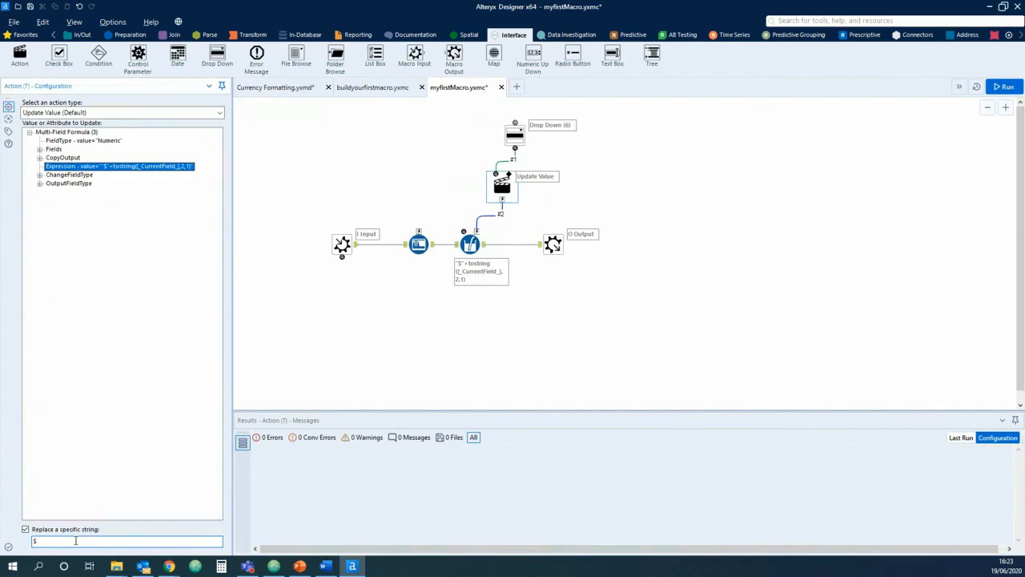
click(605, 324)
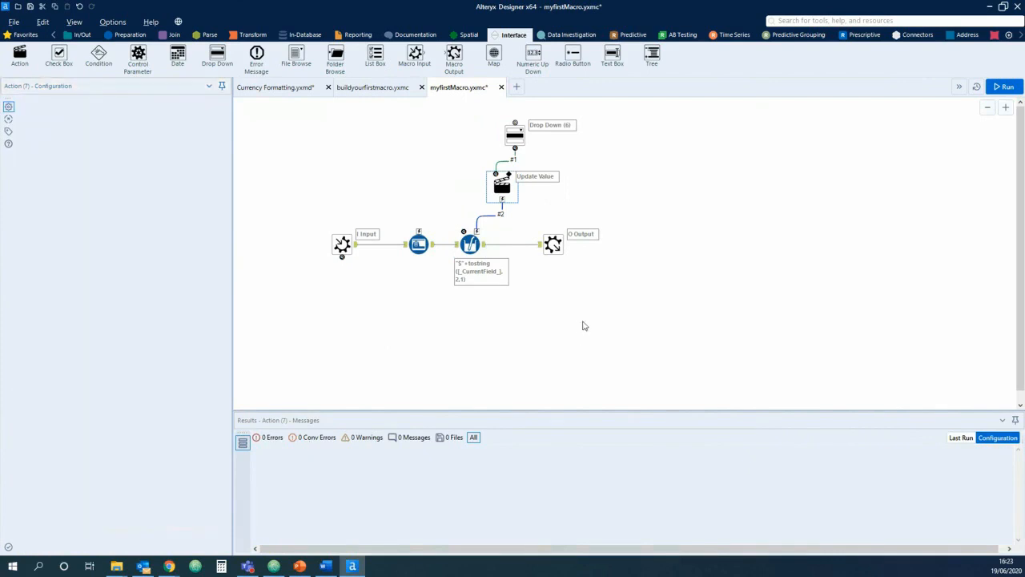
key(ctrl+s)
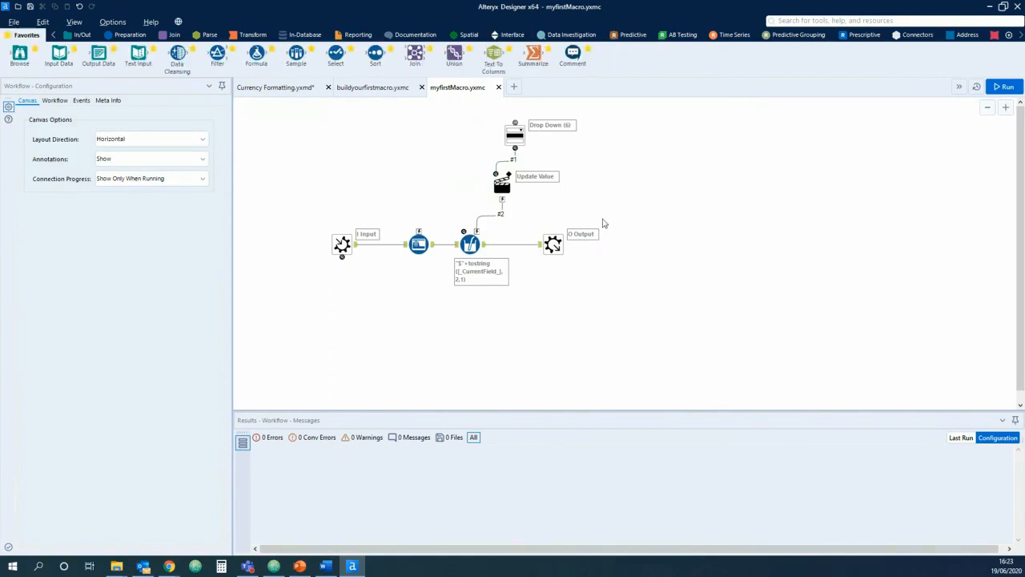
- Return to the Currency Formatting workflow, dismiss the macro refresh notice and set myfirstMacro's Choose Currency option to Yen
click(282, 90)
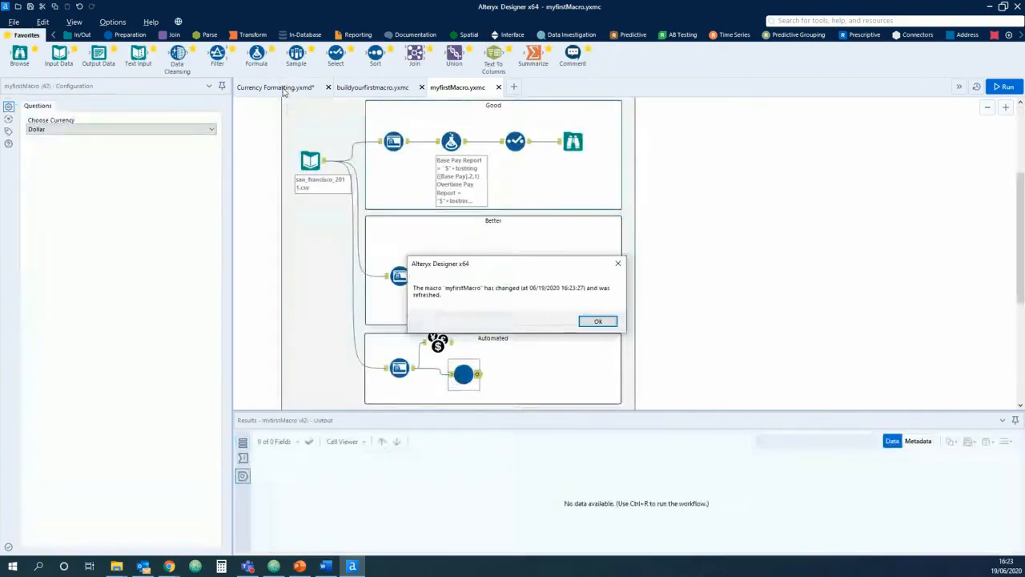
drag(504, 262, 440, 235)
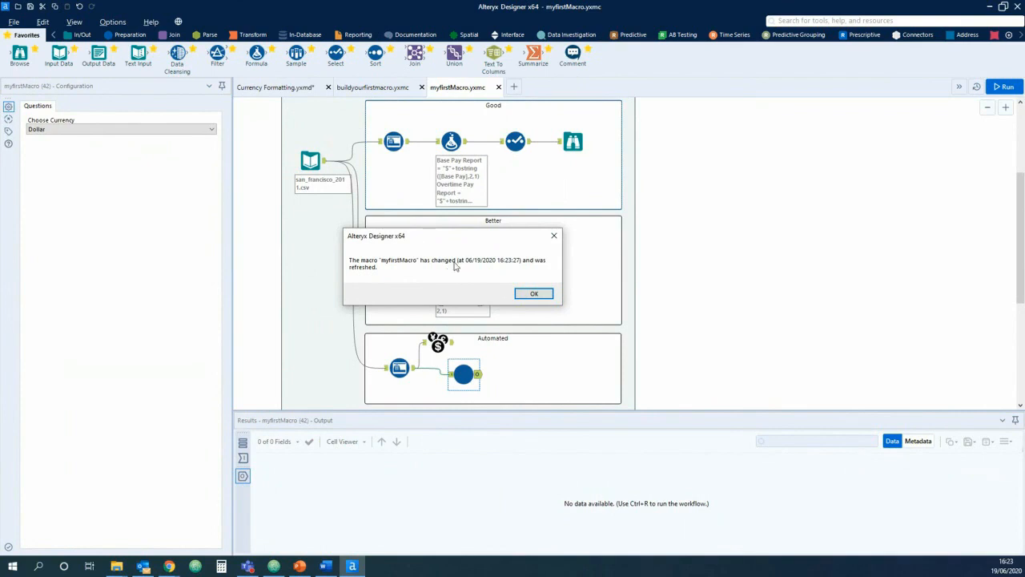
click(533, 293)
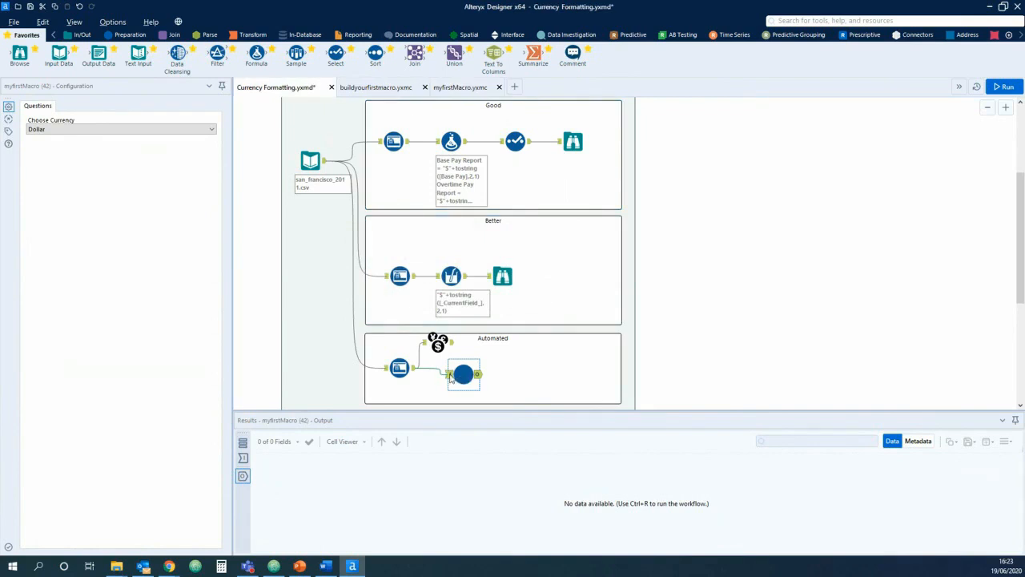
click(450, 377)
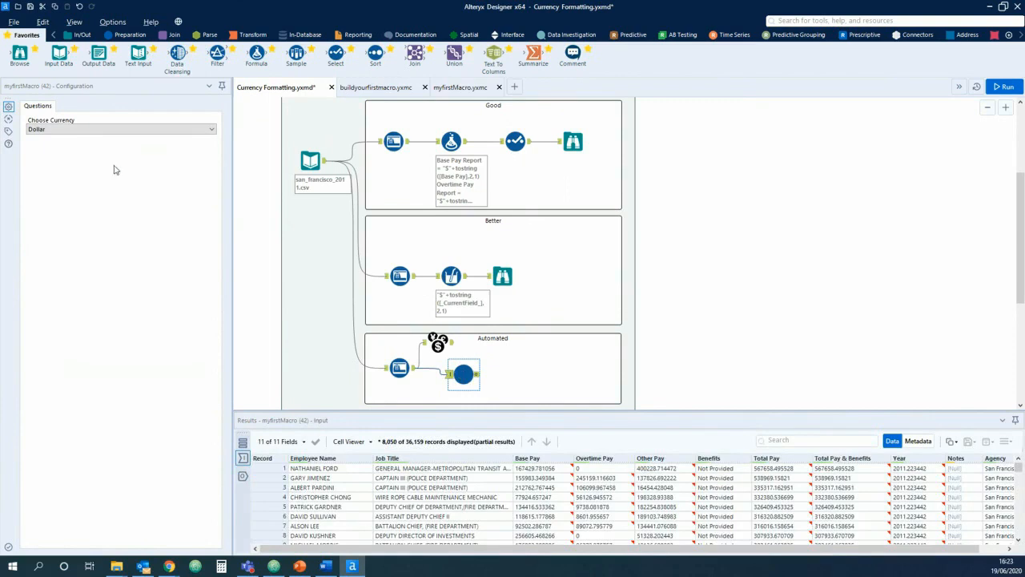
click(189, 131)
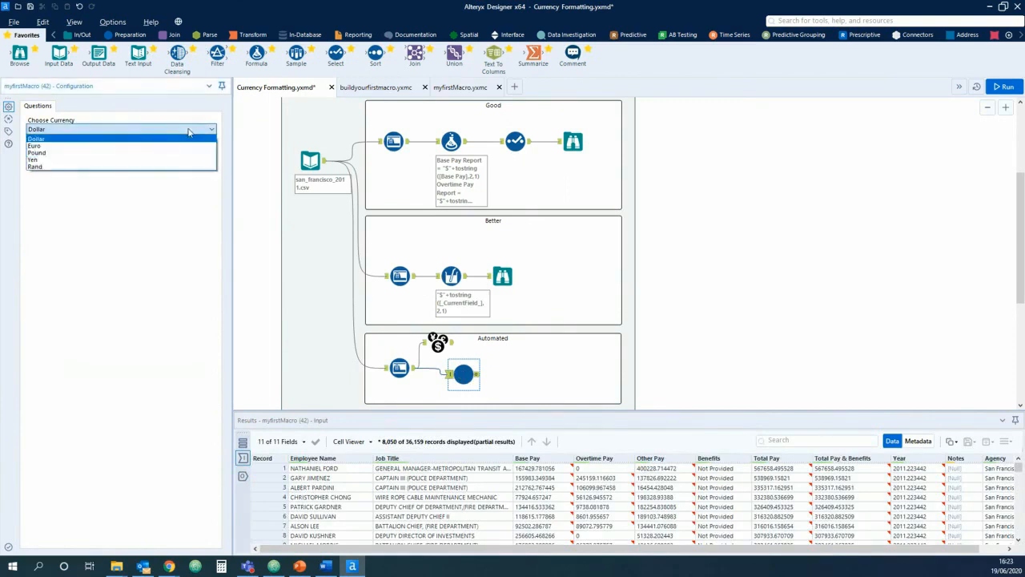
click(55, 162)
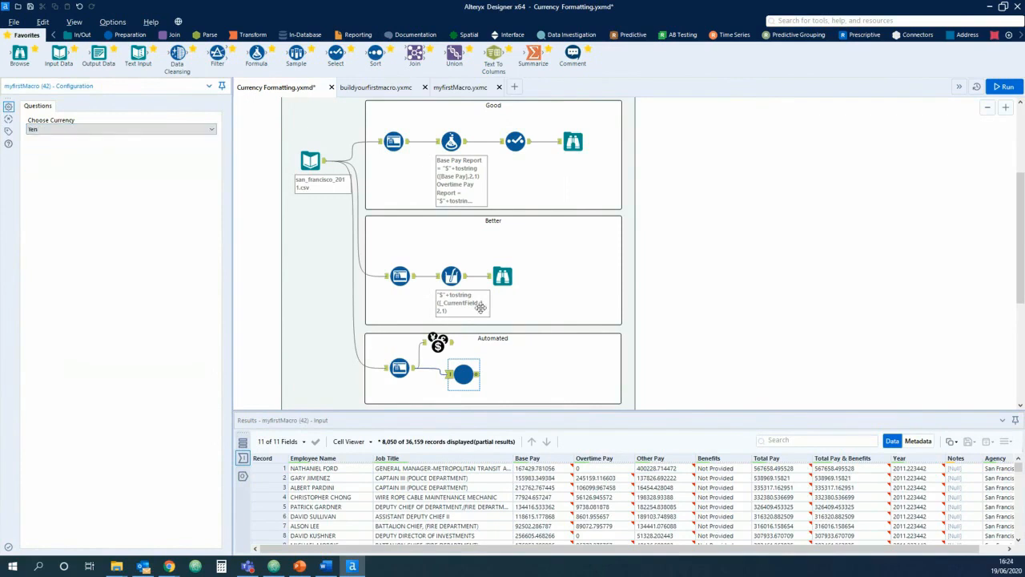
- Run the Currency Formatting workflow and display the output data of the myfirstMacro tool
click(698, 315)
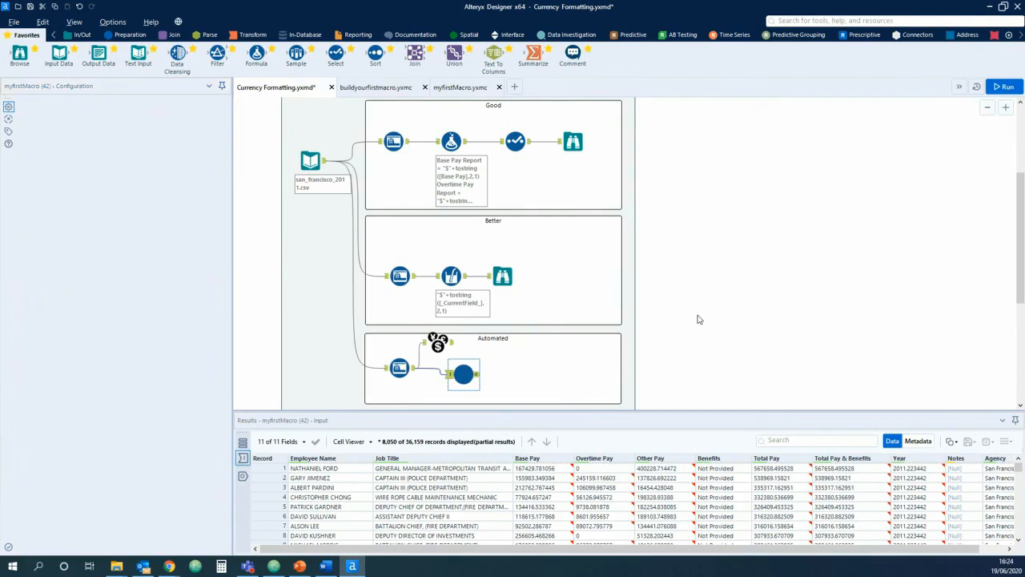
key(ctrl+r)
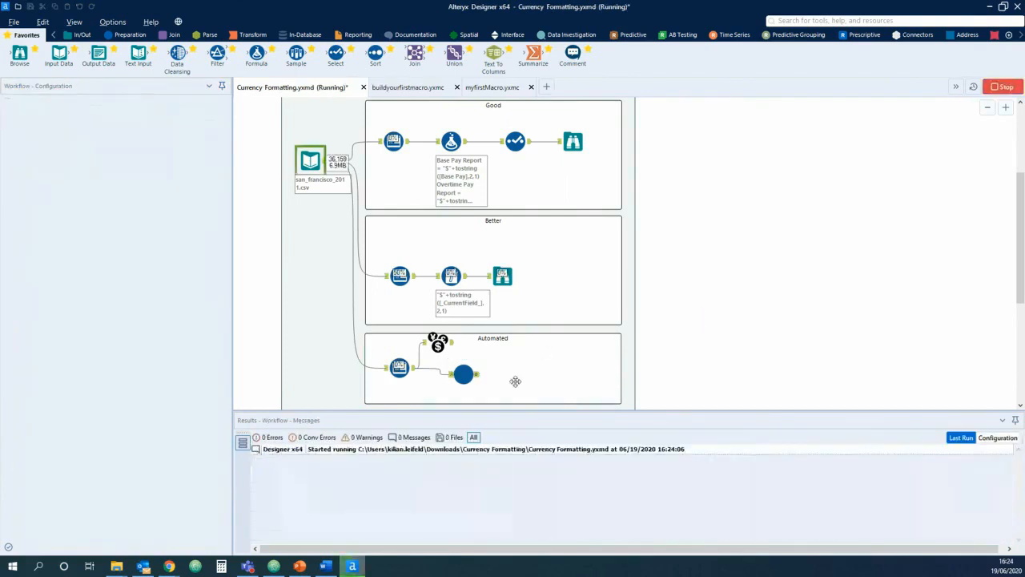
click(464, 373)
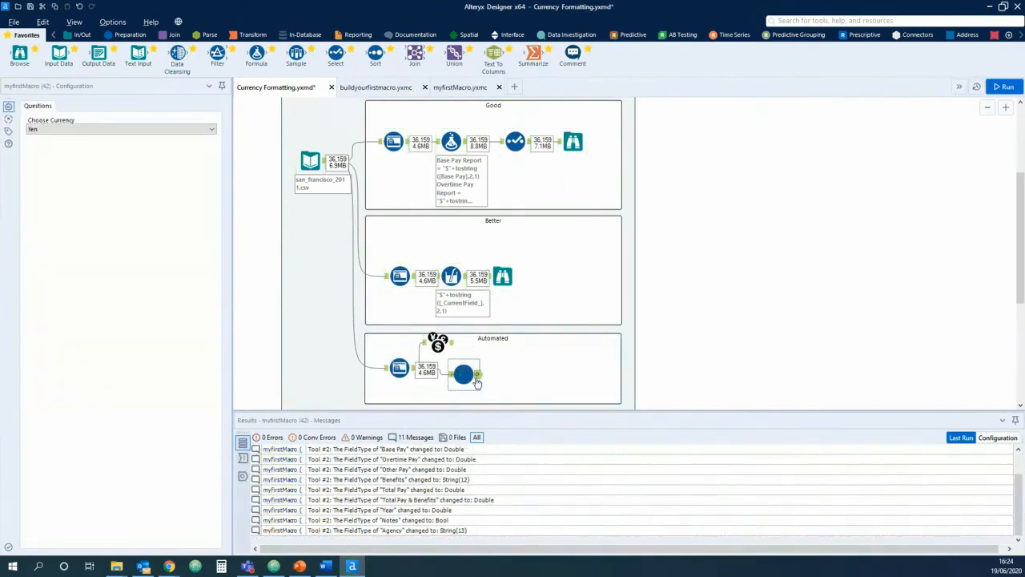
click(477, 375)
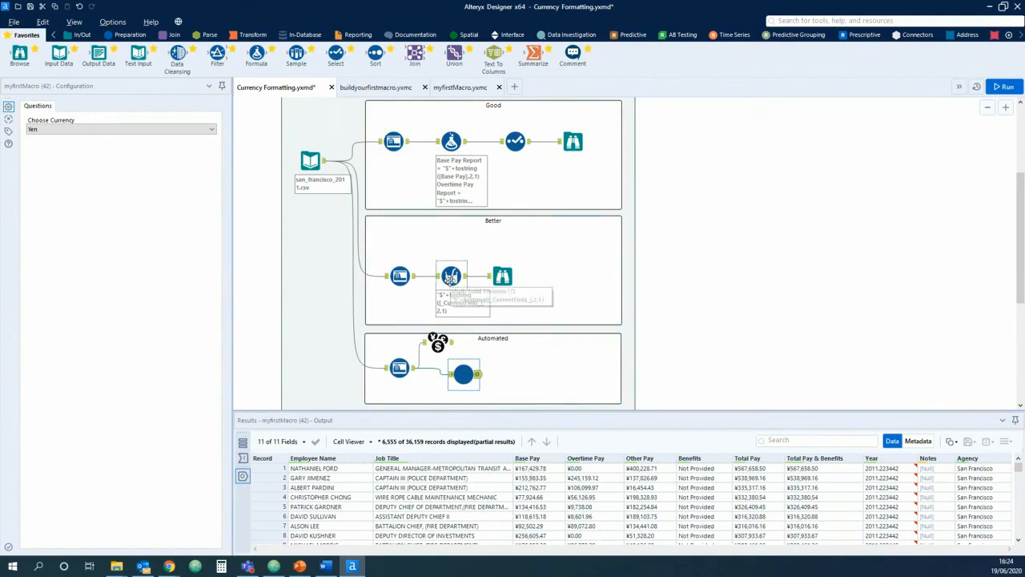
- Review myfirstMacro's currency choices and compare them with the buildyourfirstmacro tool's configuration questions
click(190, 130)
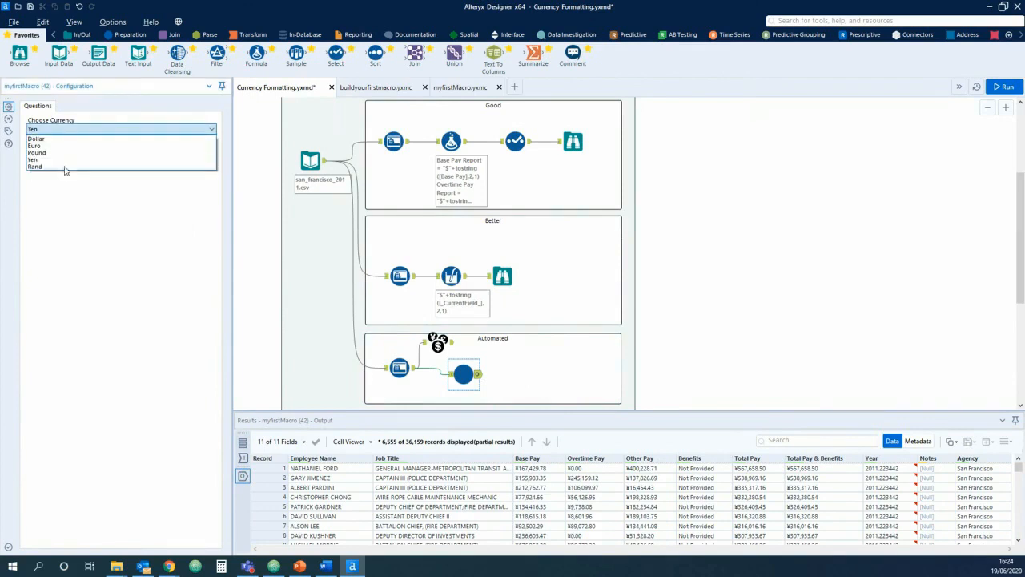
click(145, 121)
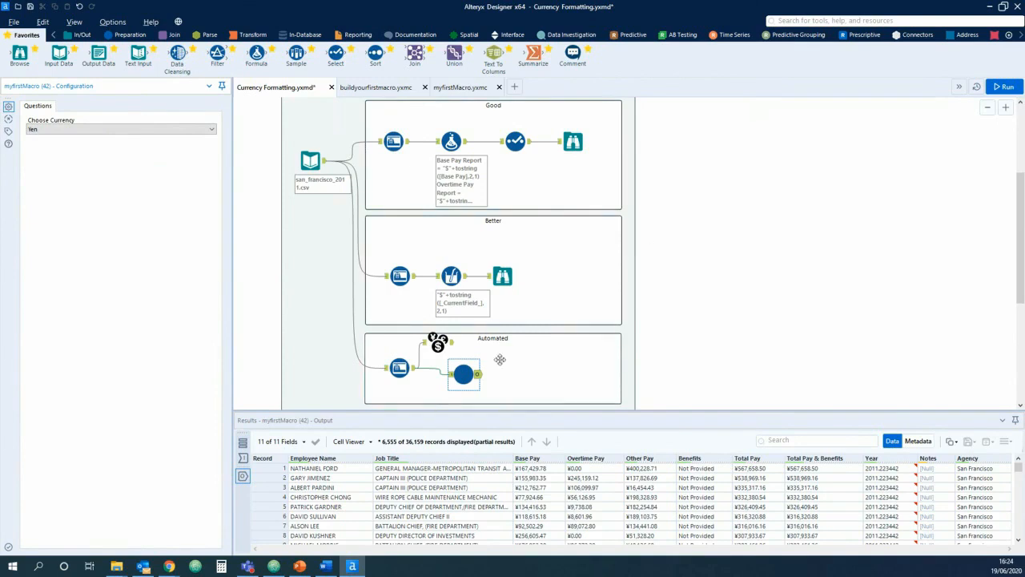
click(436, 341)
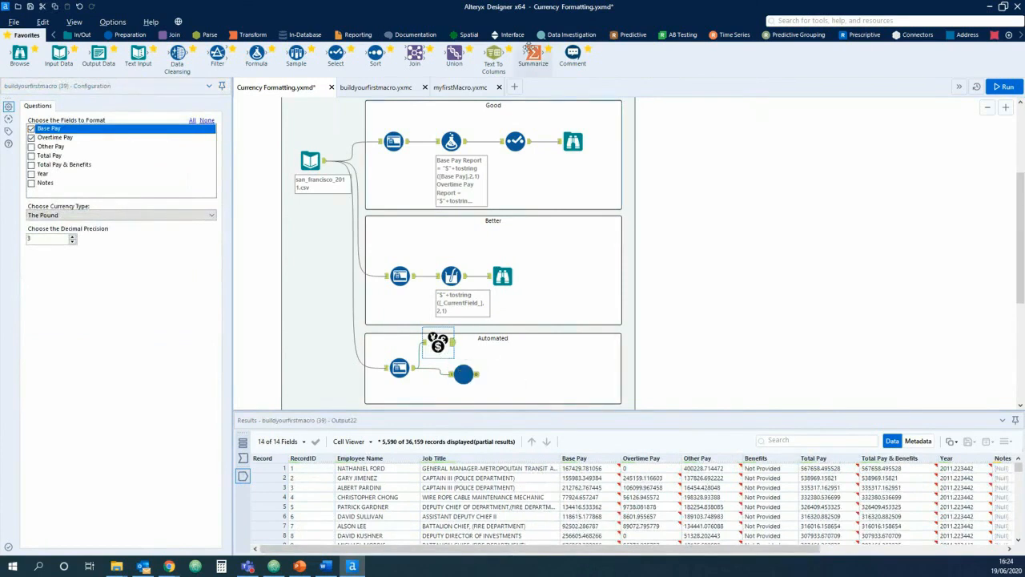
- Switch to the myfirstMacro file, open the Interface Designer and move its window over the canvas
click(463, 88)
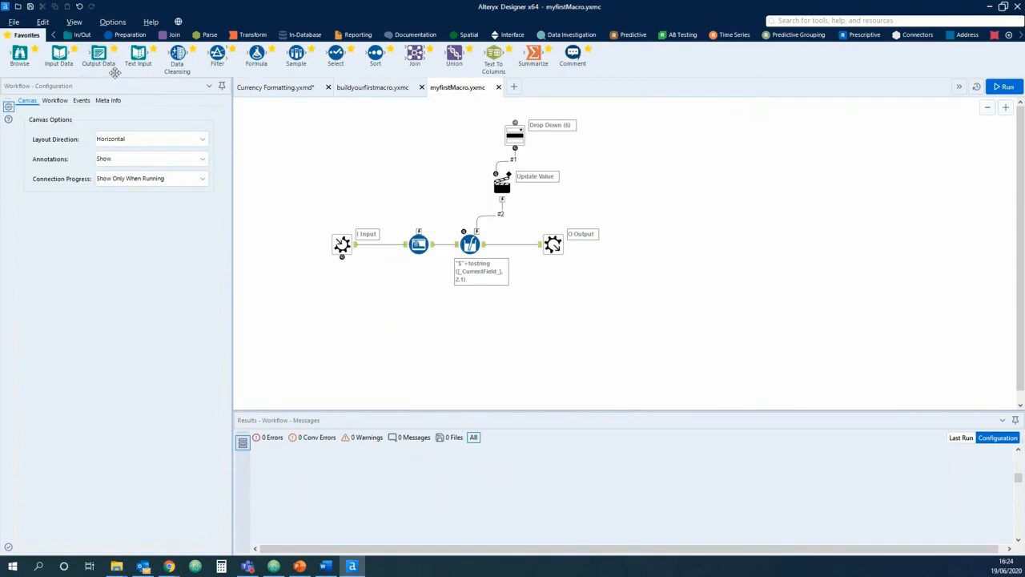
click(72, 23)
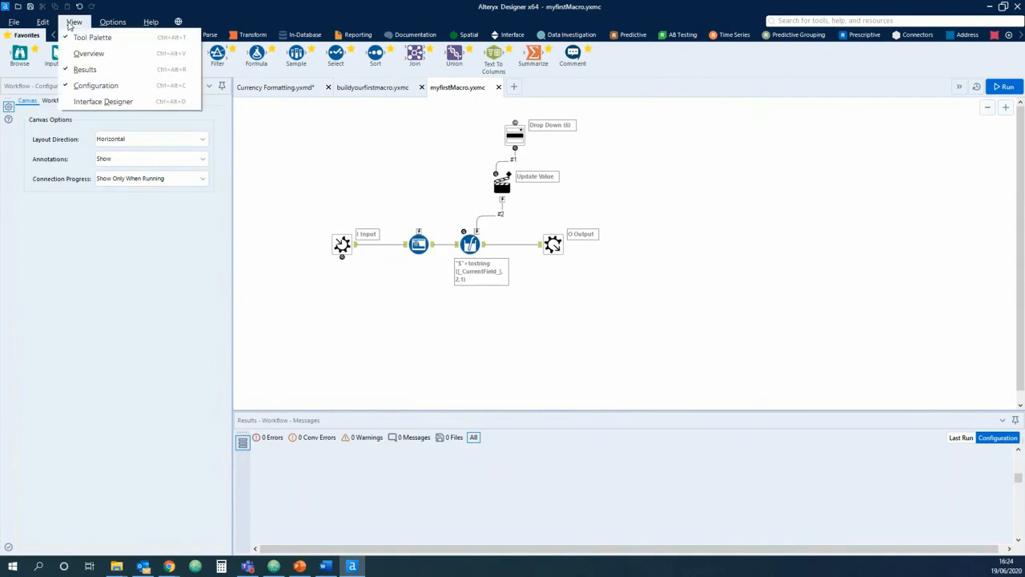
click(118, 103)
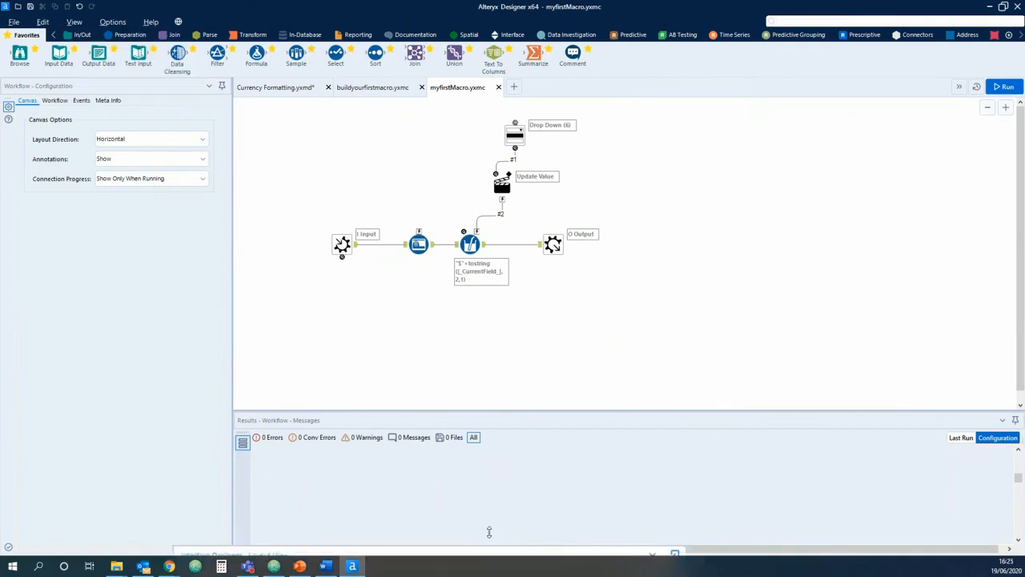
drag(441, 328, 465, 160)
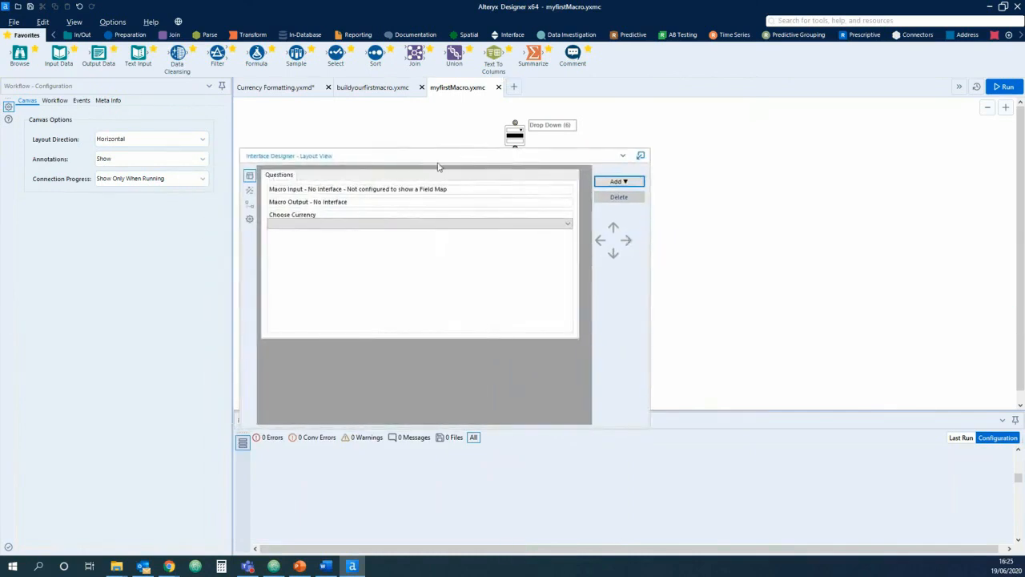
- Preview the Choose Currency drop-down in the Interface Designer's Test View, then go back to the Layout View
click(250, 191)
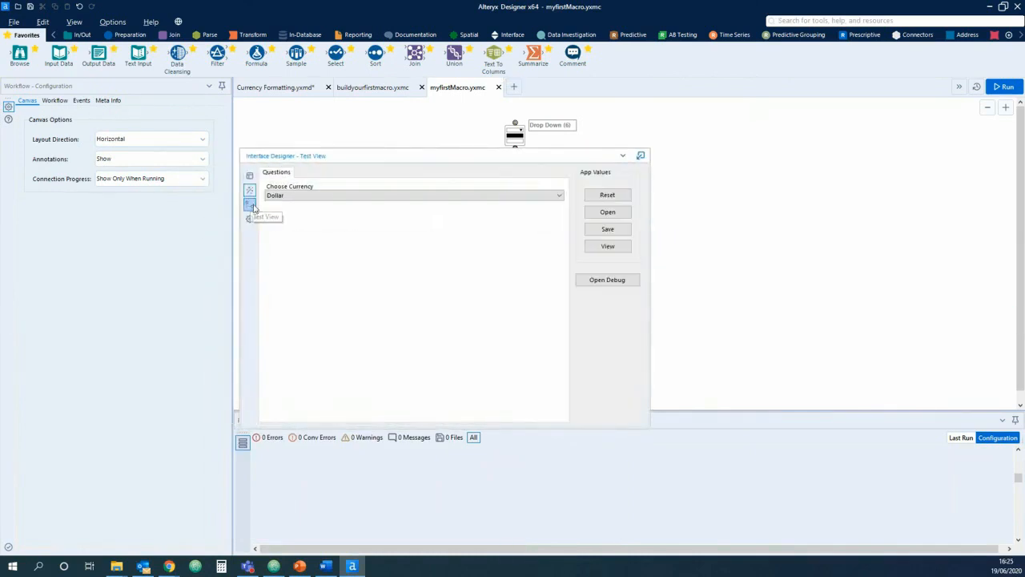
click(328, 197)
click(297, 201)
click(250, 176)
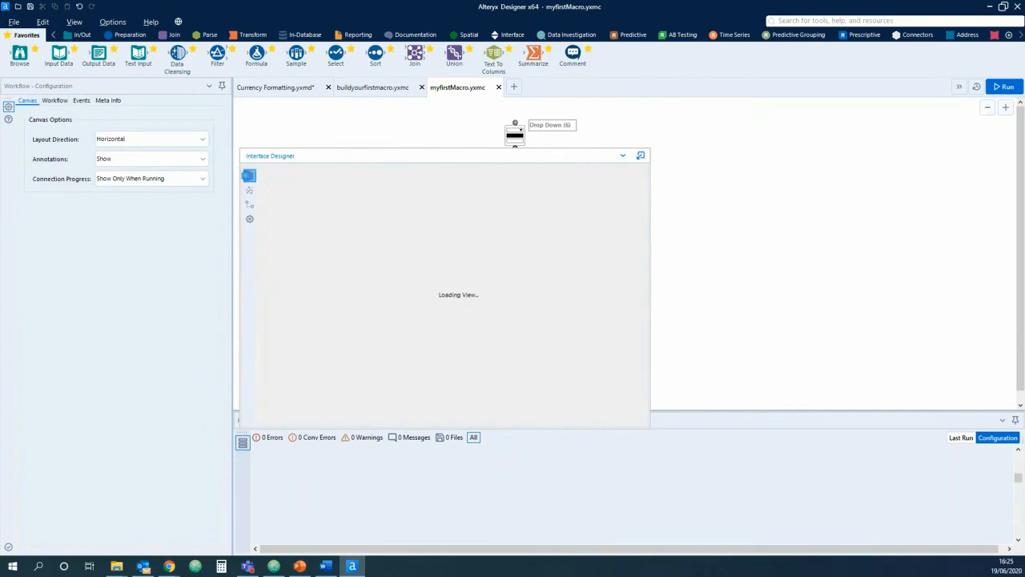
- In the Interface Designer's properties, give the macro a custom icon using the image file Currency Icon.png
click(250, 218)
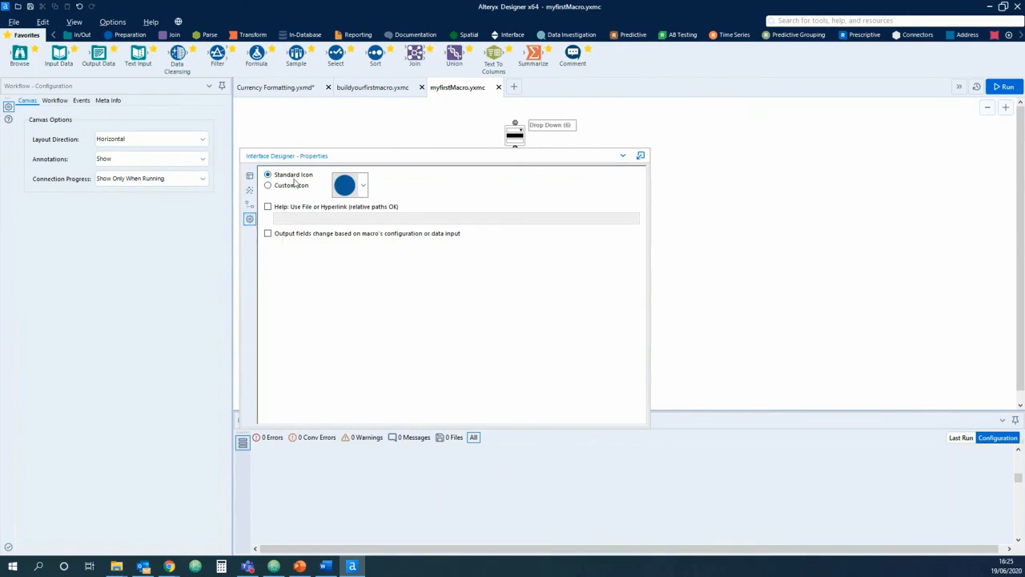
click(337, 184)
drag(364, 218, 335, 189)
click(335, 189)
click(268, 186)
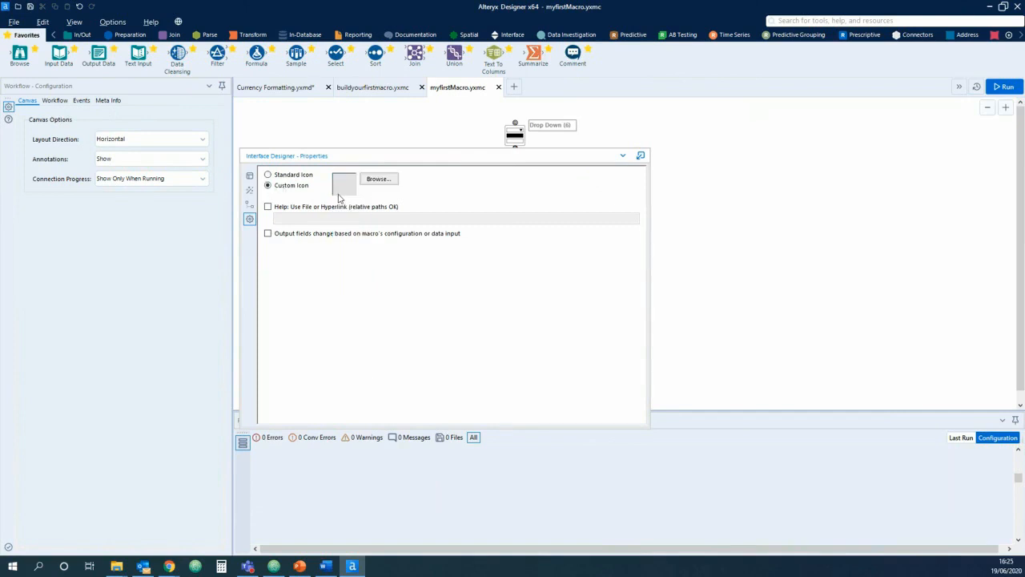
click(377, 179)
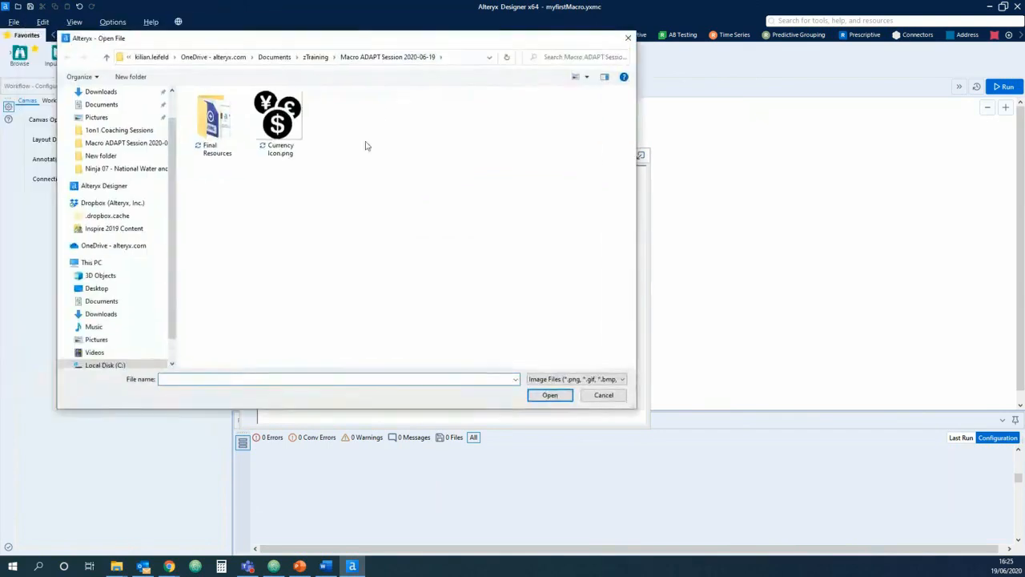
click(296, 126)
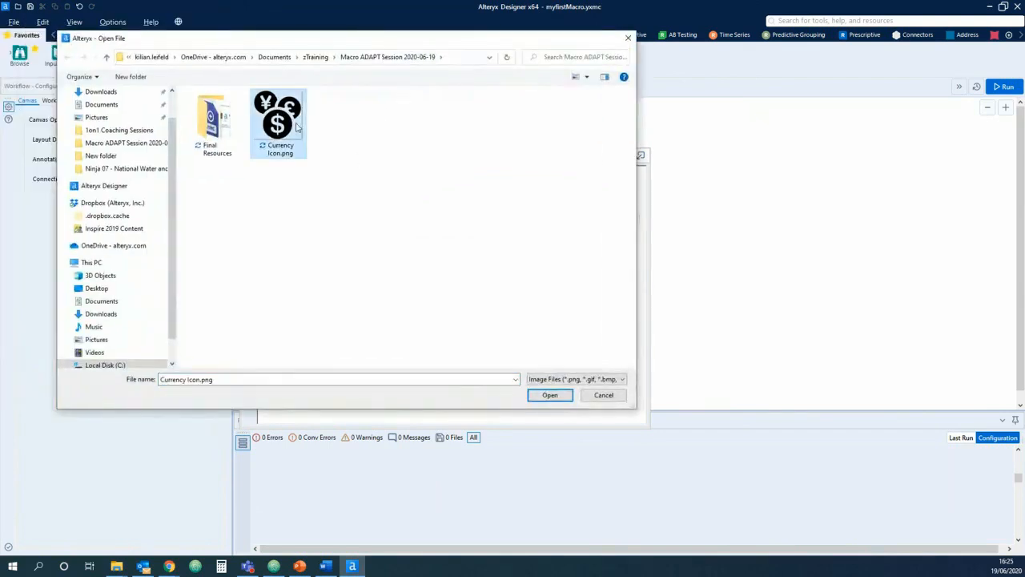
click(550, 394)
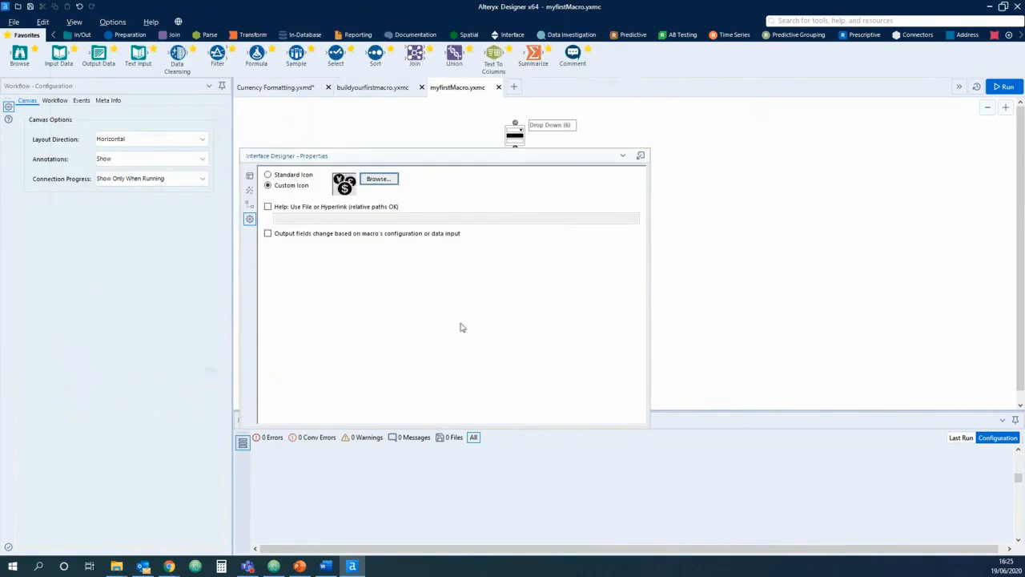
- Close the Interface Designer, return to the Currency Formatting workflow with the refreshed macro, and move the two macro tools closer to Auto Field
click(621, 158)
click(641, 215)
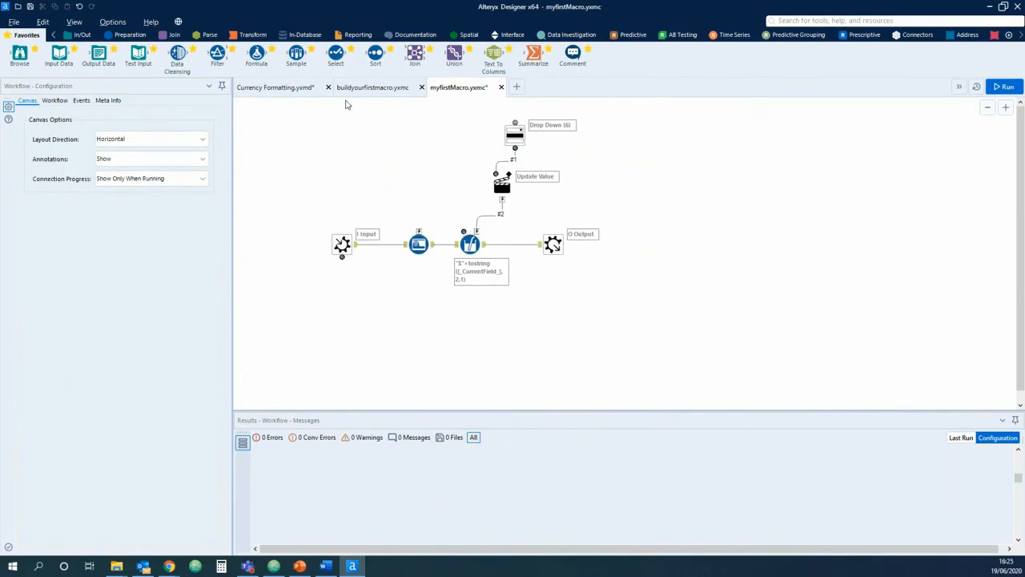
click(286, 90)
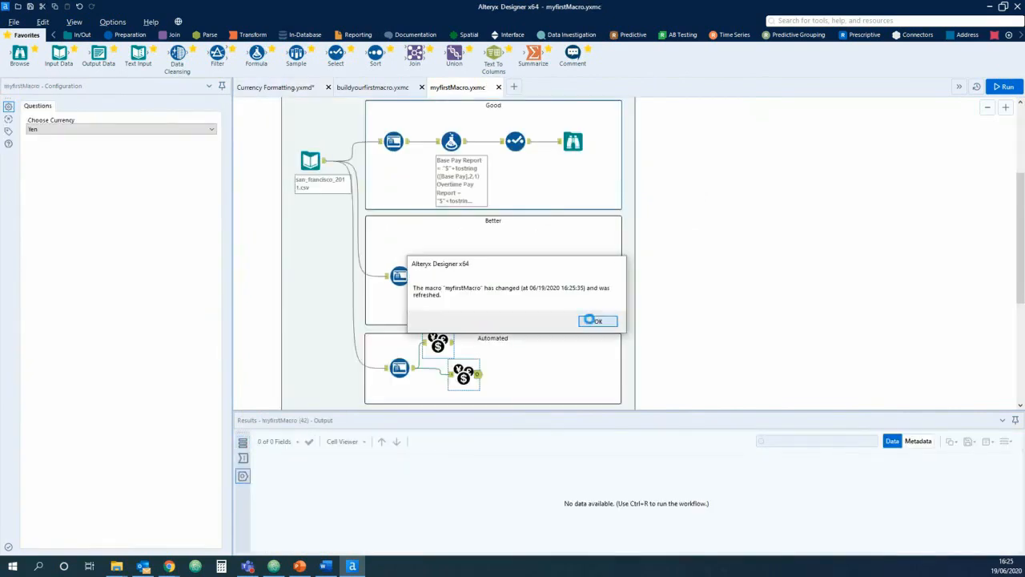
click(597, 320)
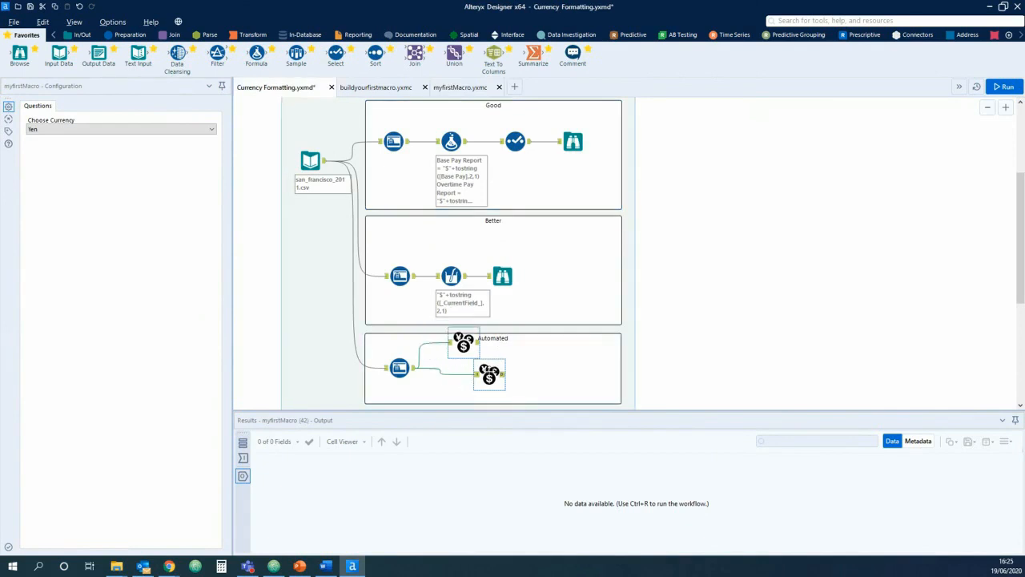
mouse_move(489, 373)
mouse_down()
mouse_move(461, 373)
mouse_move(470, 374)
mouse_up()
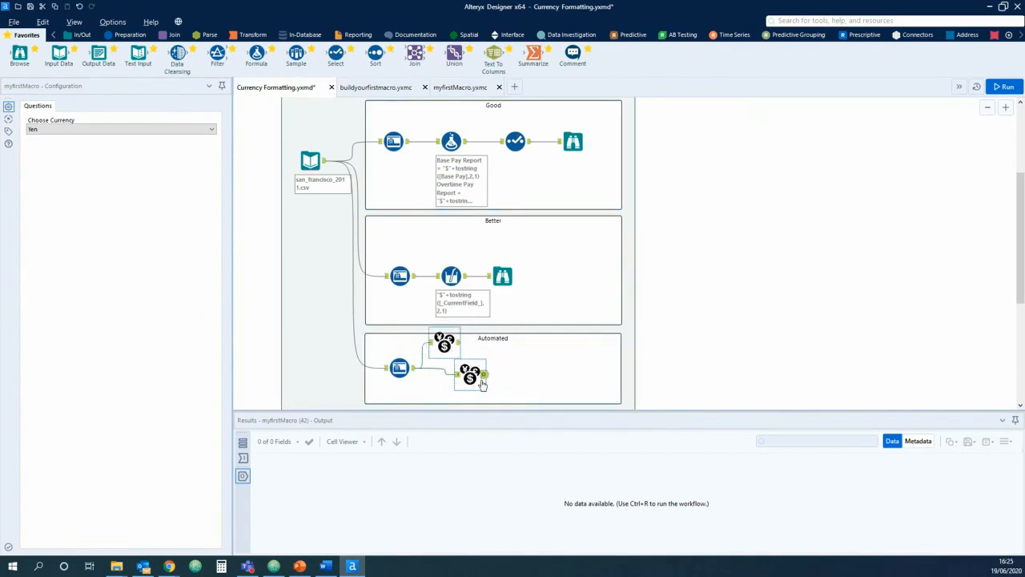
click(723, 360)
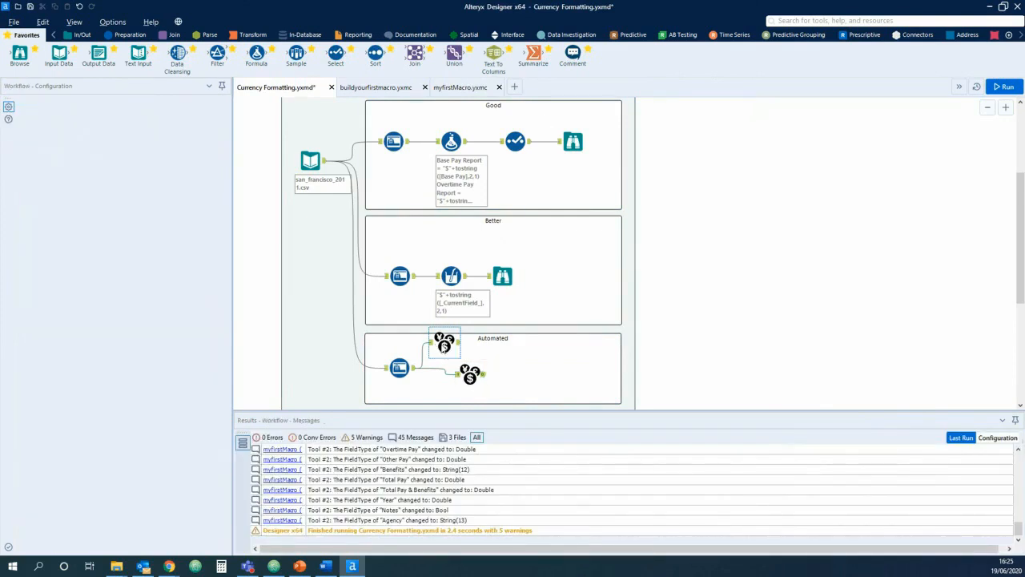
- Check the buildyourfirstmacro questions, then add a Numeric Up Down tool to myfirstMacro and connect it to the Multi-Field Formula tool
click(444, 344)
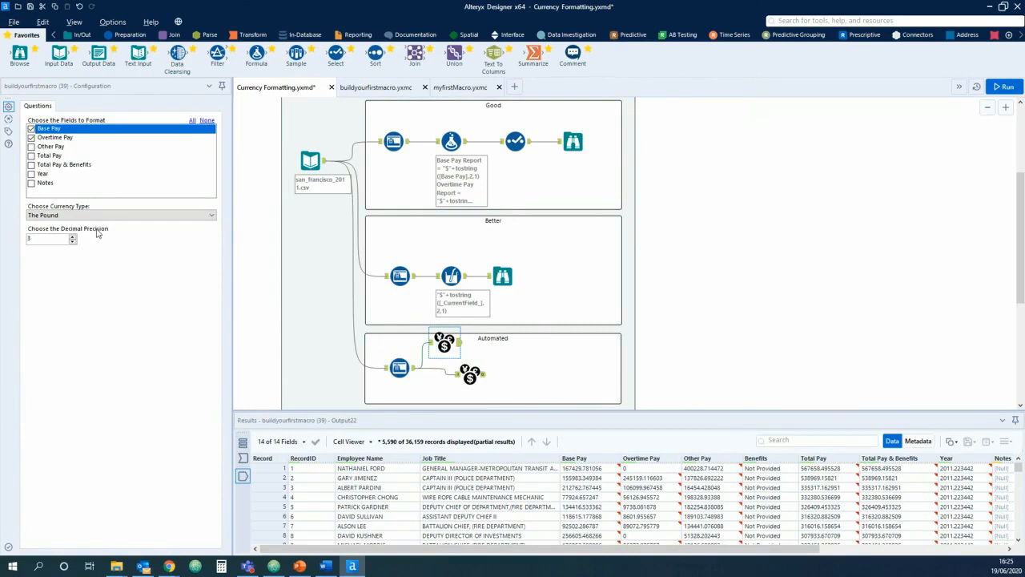
click(461, 88)
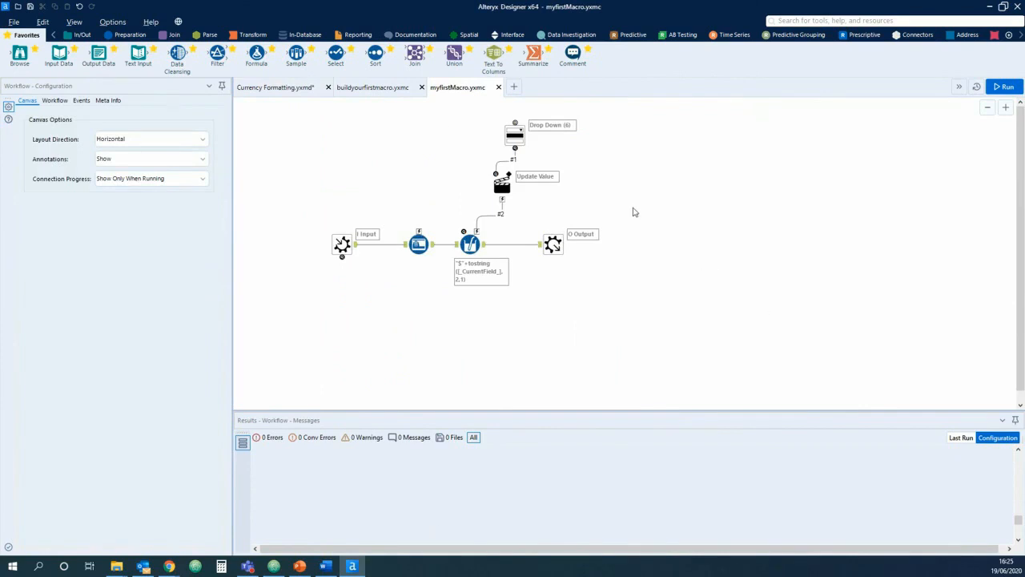
click(519, 36)
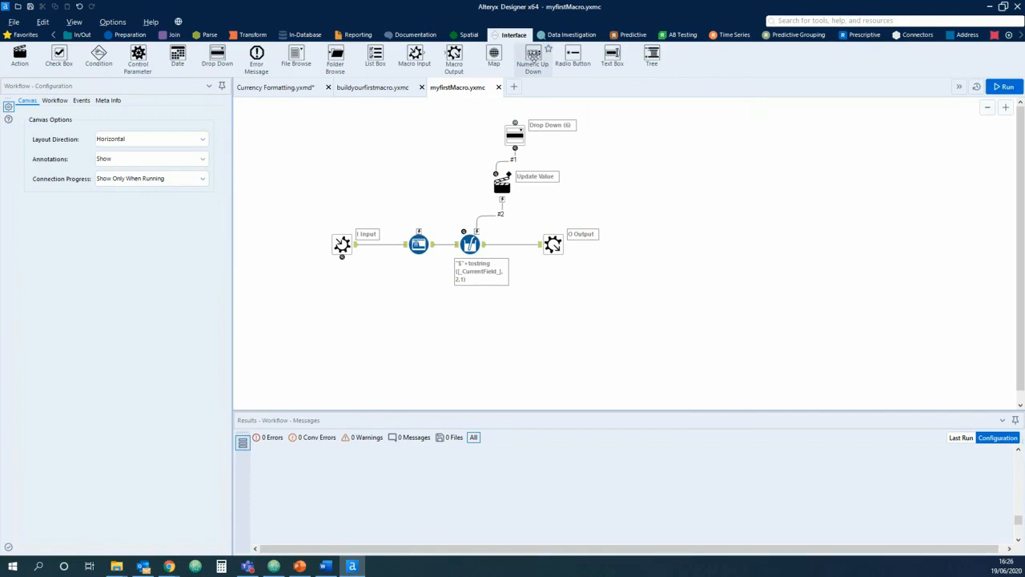
drag(533, 53, 434, 136)
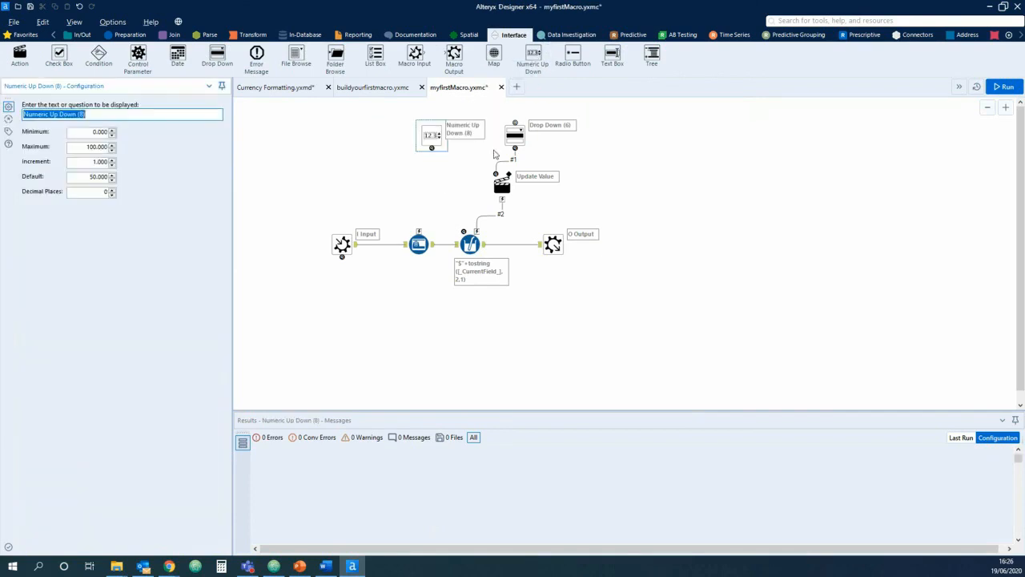
drag(432, 149, 477, 232)
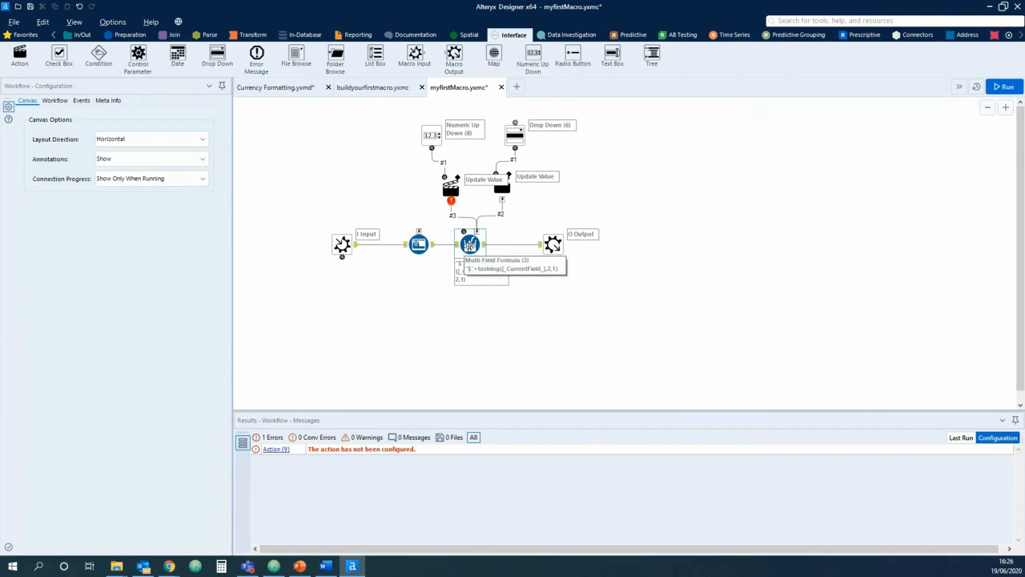
- Nudge the Numeric Up Down and its action upward, and set the Numeric Up Down's question text to "Choose decimal precision"
click(430, 133)
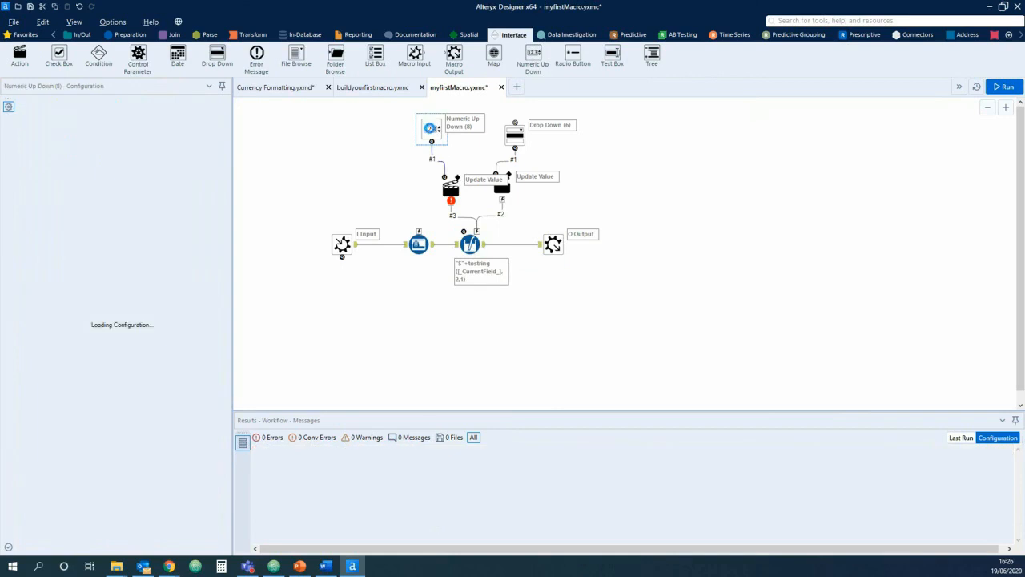
click(450, 188)
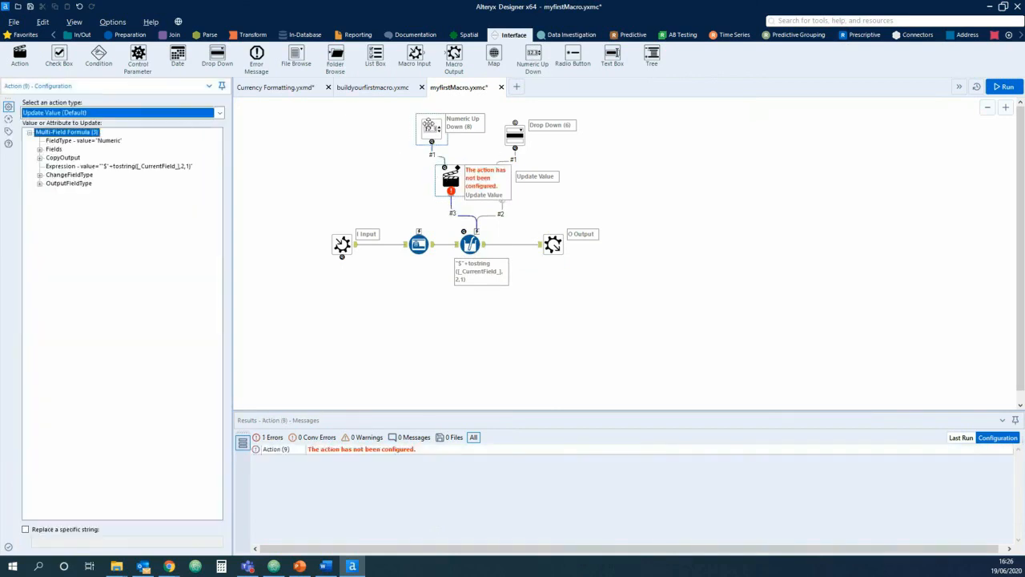
click(430, 127)
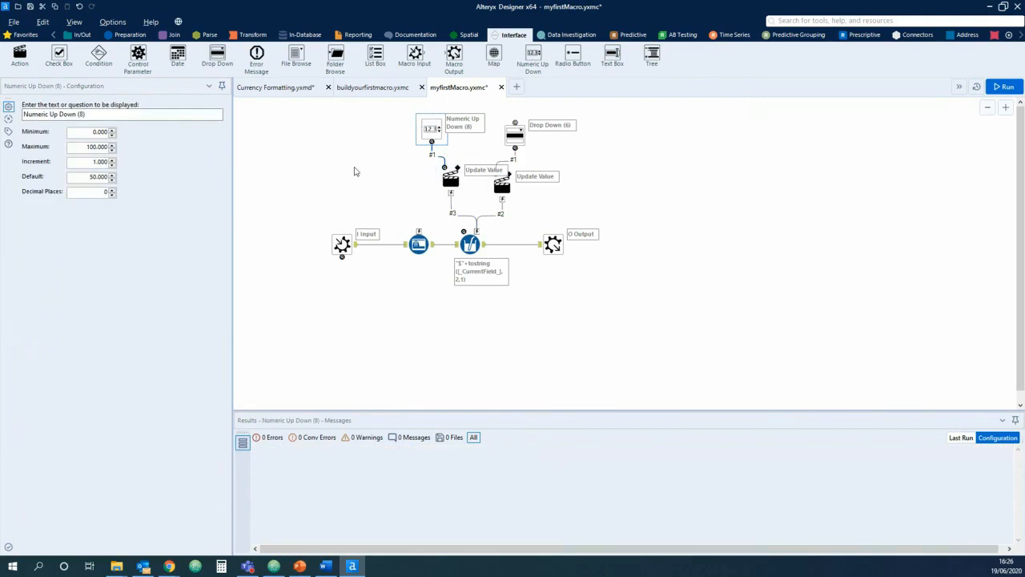
drag(43, 114, 23, 114)
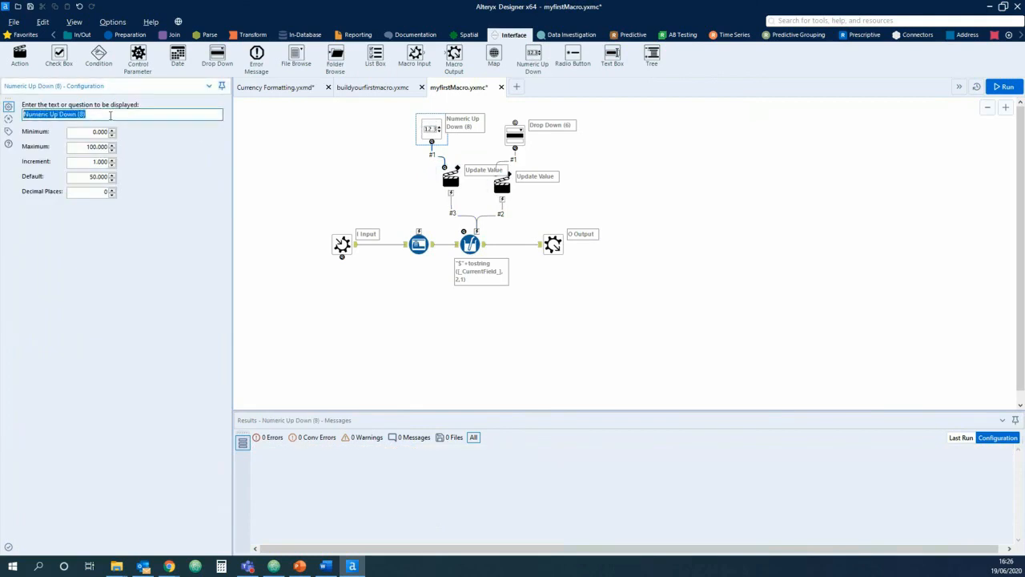
text(Choose decimal precision)
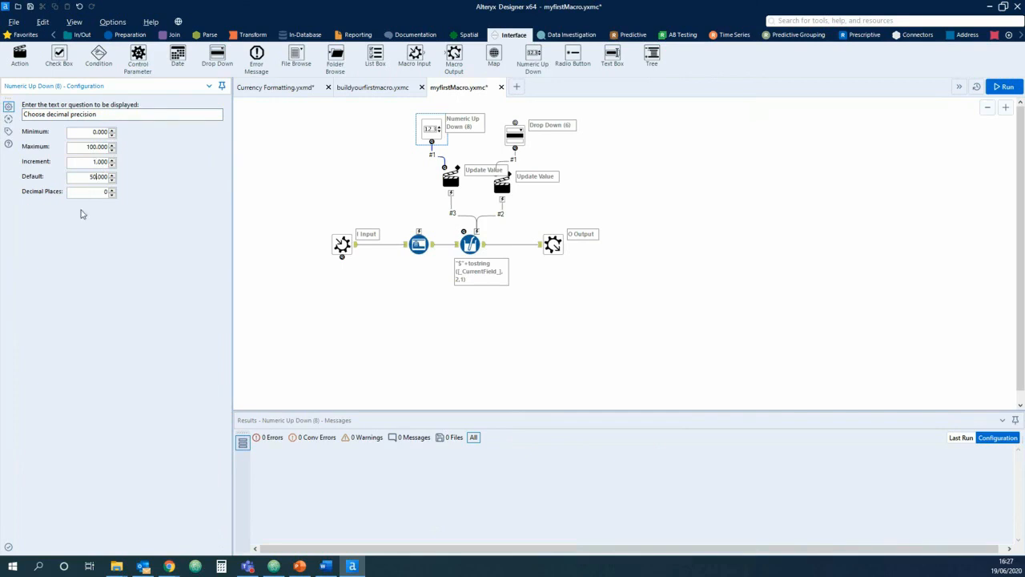
- Set the Numeric Up Down's default value to 2 and save myfirstMacro
key(BackSpace)
key(BackSpace)
click(355, 160)
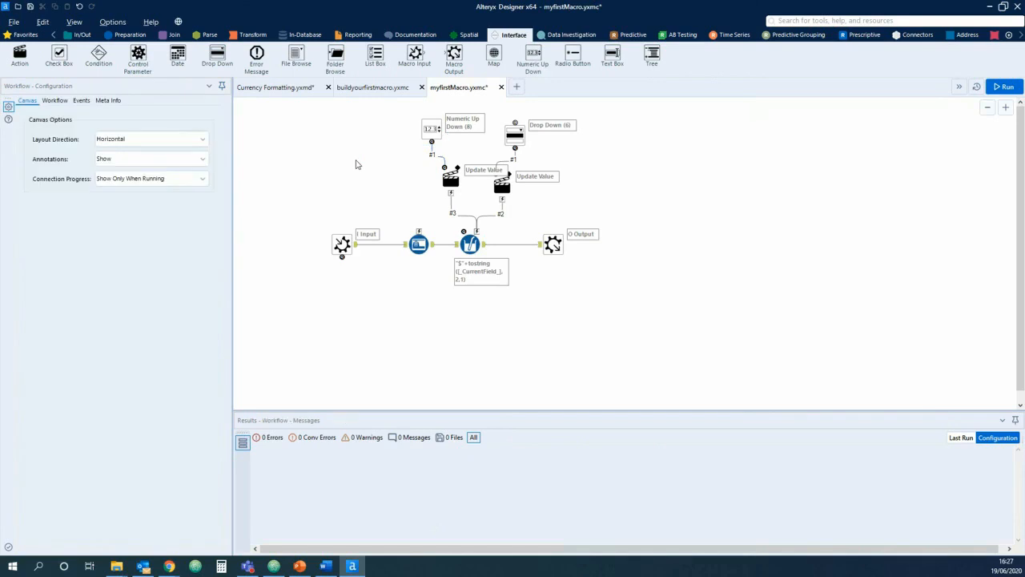
key(ctrl+s)
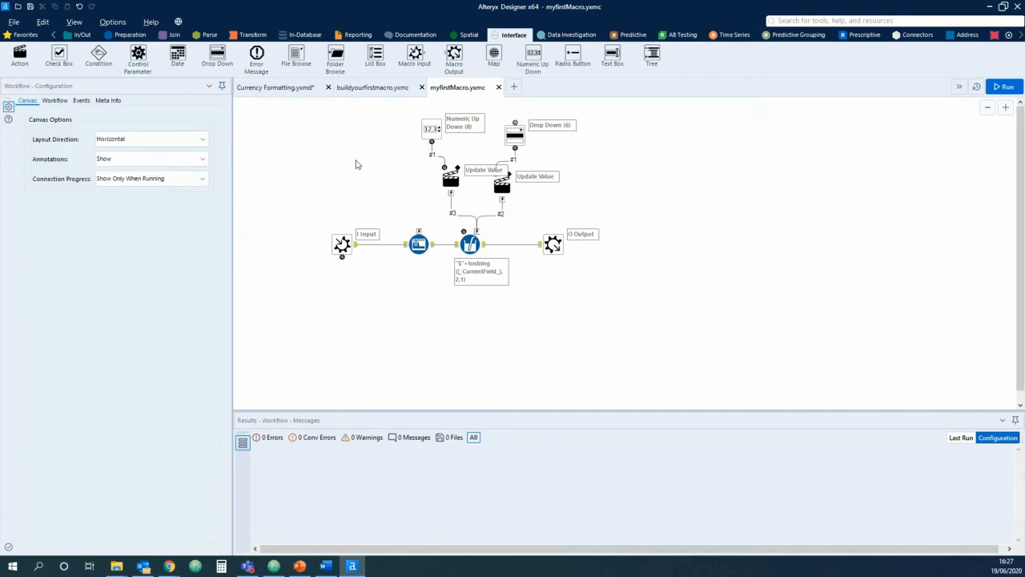
- In the Currency Formatting workflow, accept the macro refresh, set myfirstMacro's decimal precision to 4 and run the workflow
click(267, 91)
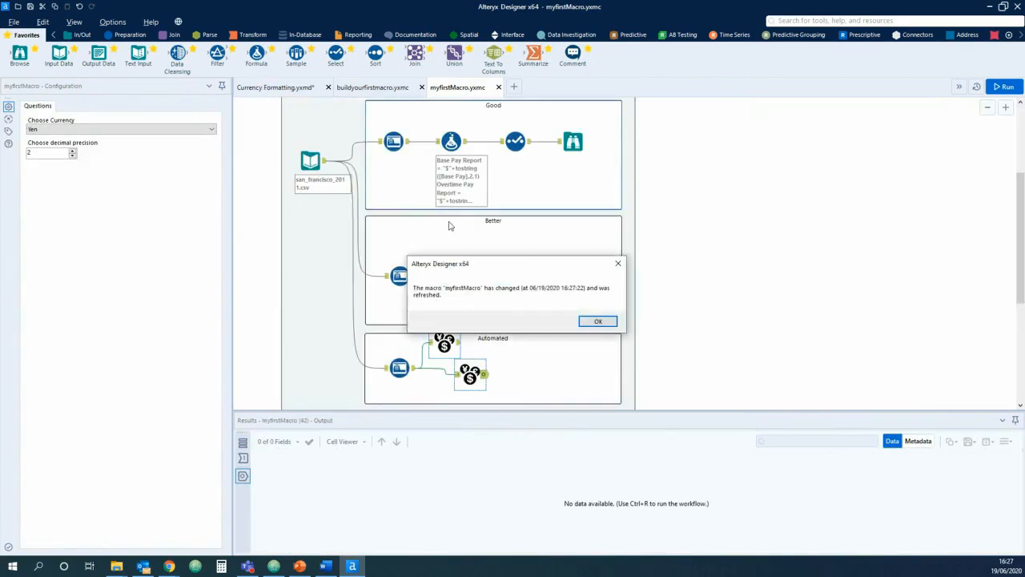
click(588, 321)
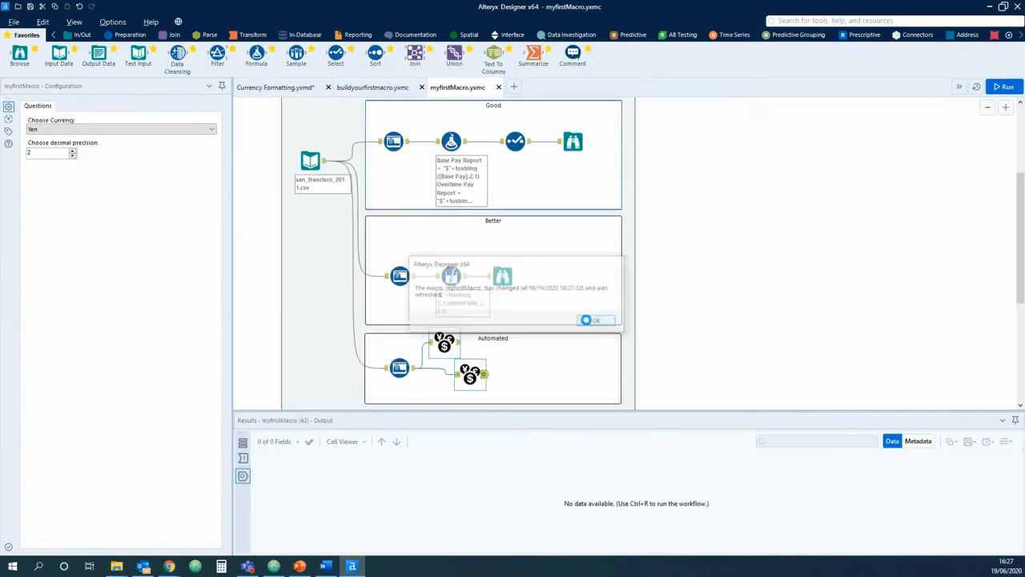
click(72, 151)
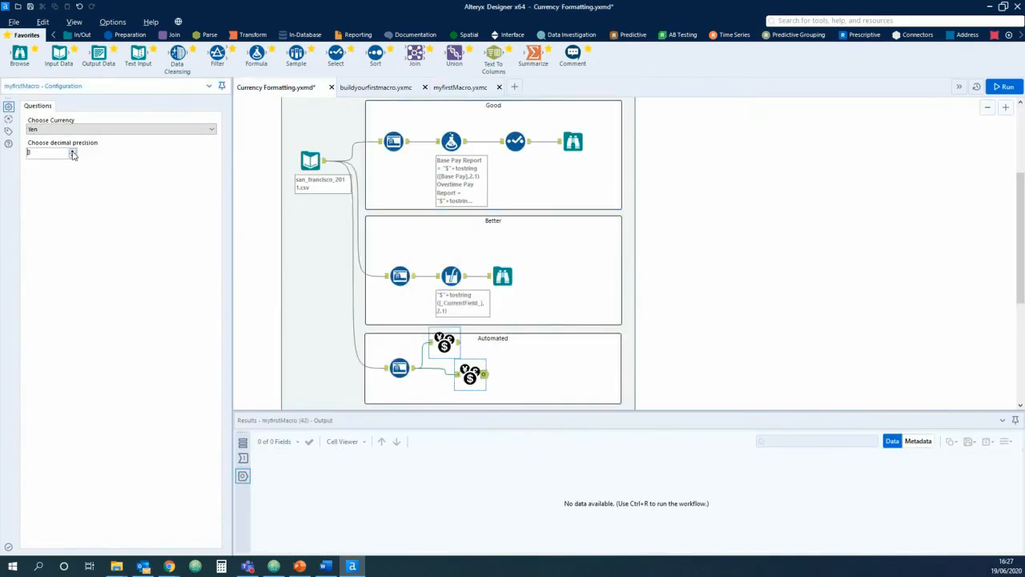
click(714, 331)
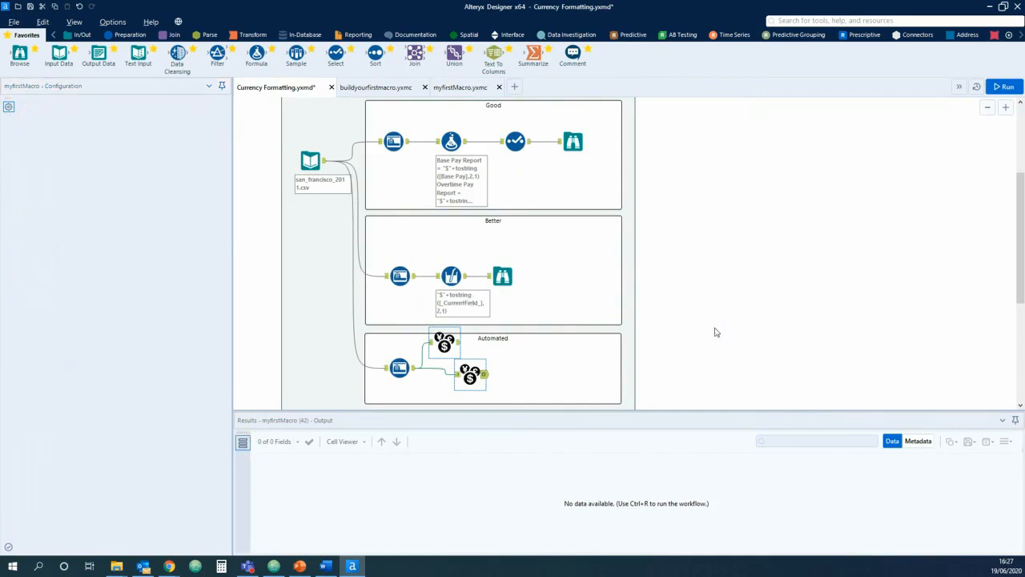
key(ctrl+r)
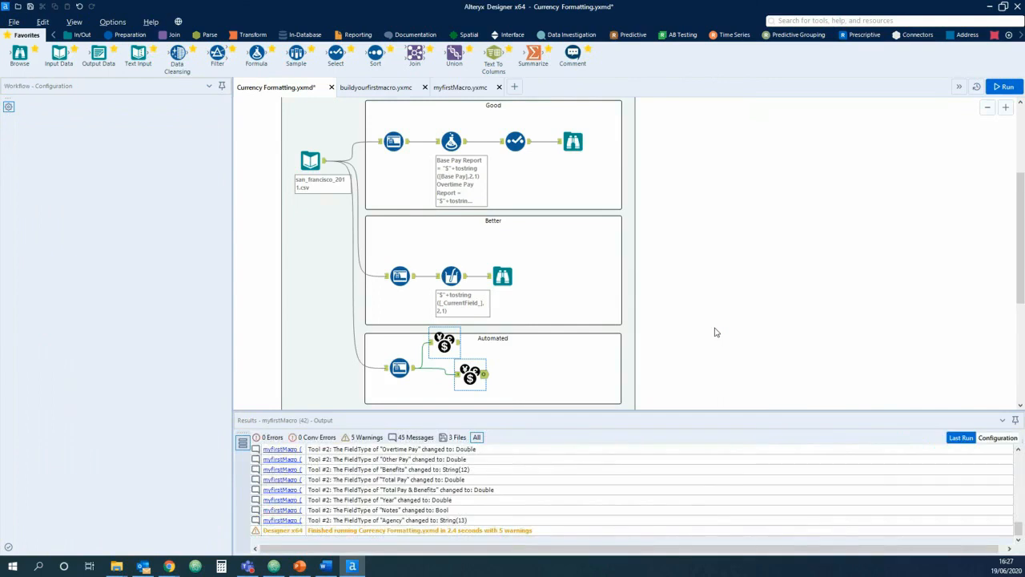
- Compare myfirstMacro's input and output data to examine the currency symbol and decimal formatting of the pay fields
click(470, 374)
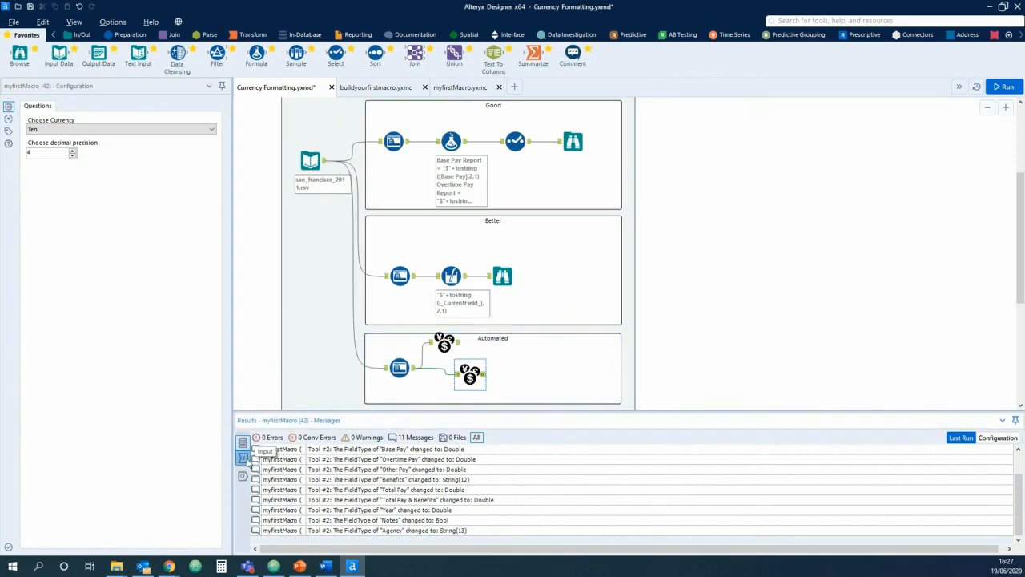
click(243, 458)
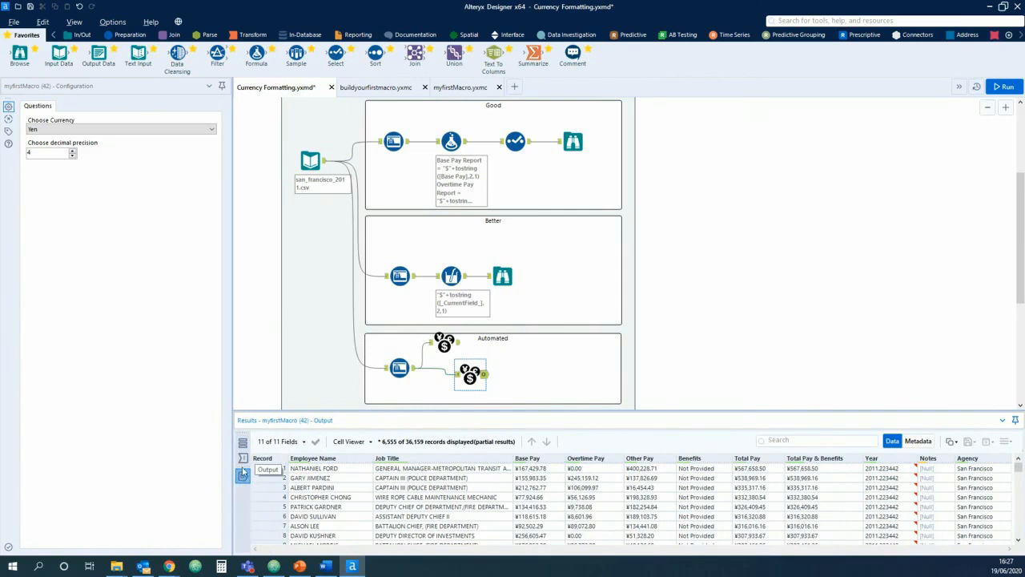
click(242, 459)
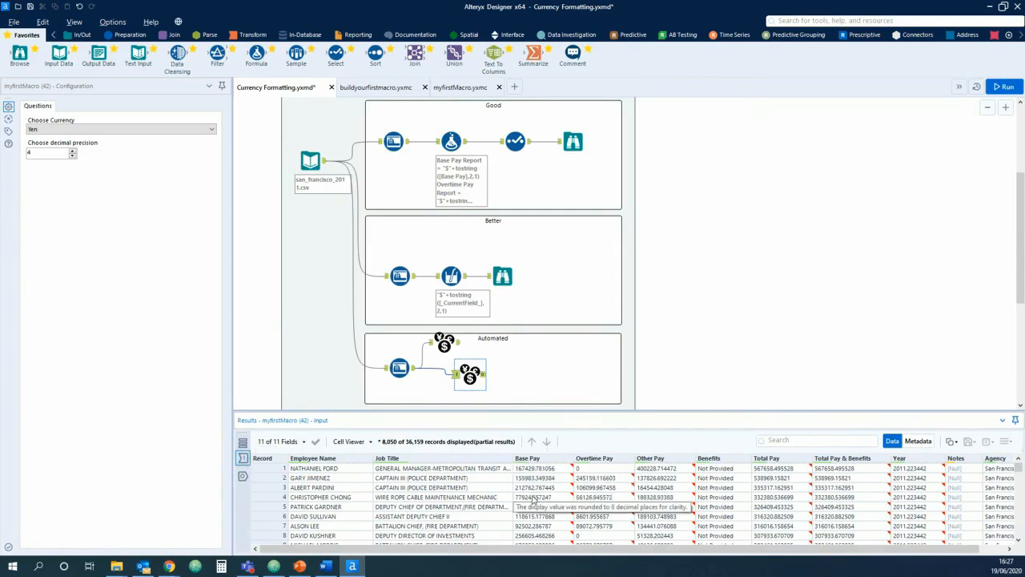
click(243, 477)
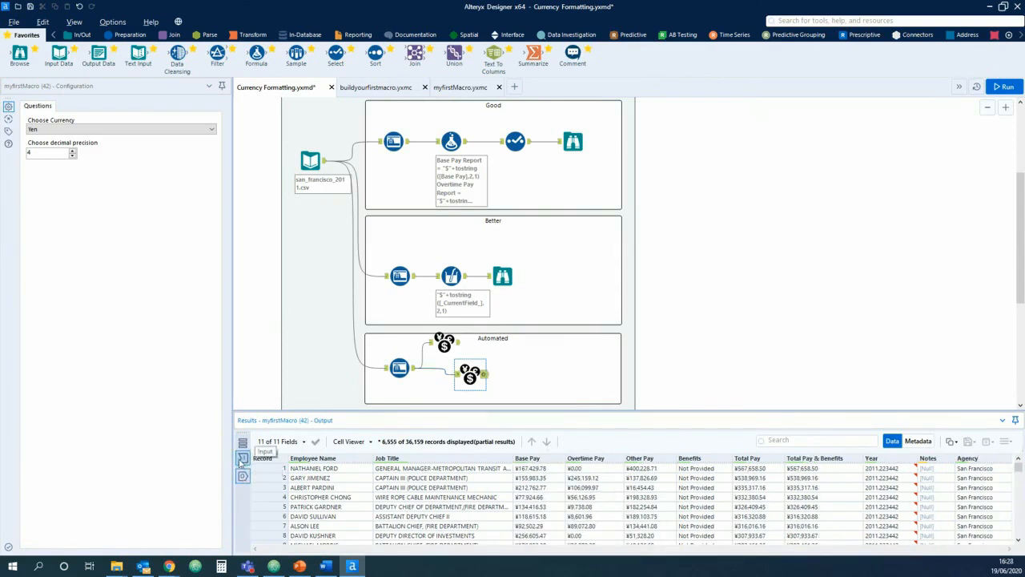
click(243, 458)
click(241, 478)
click(243, 458)
click(243, 478)
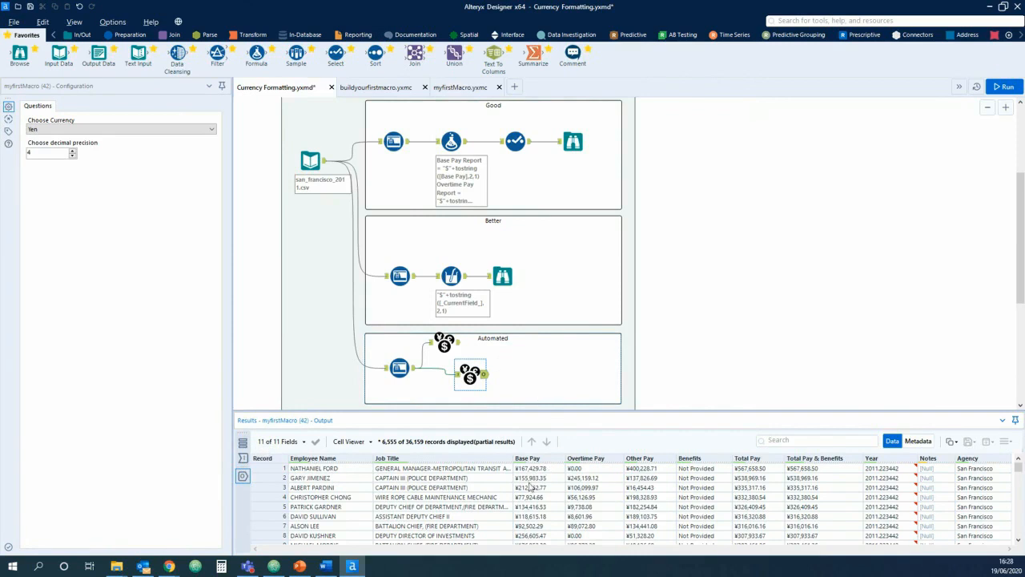
- Review buildyourfirstmacro's field selection, then add a List Box to myfirstMacro beside the Numeric Up Down and check the Multi-Field Formula's fields
ctrl+click(444, 342)
click(445, 342)
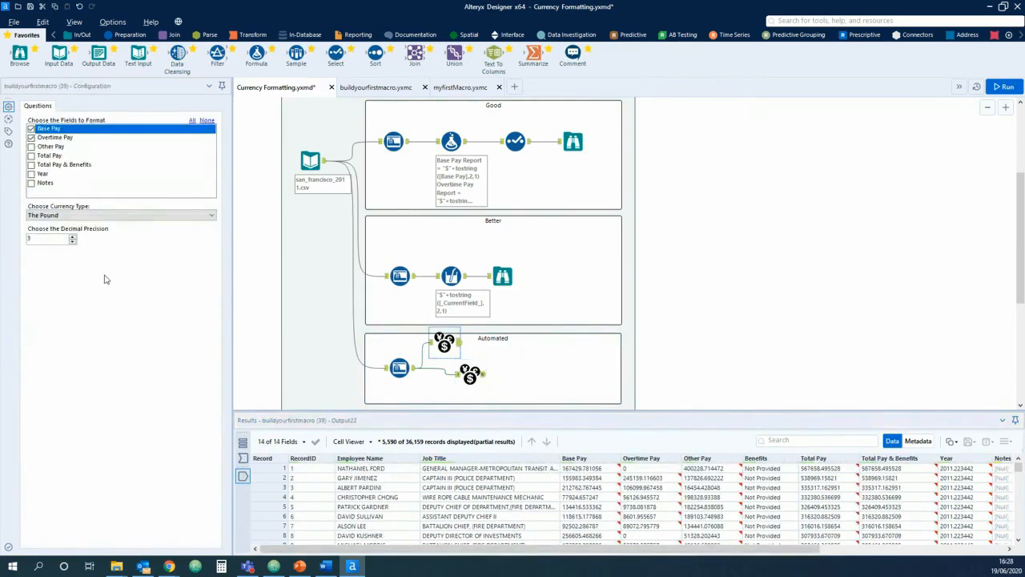
click(460, 89)
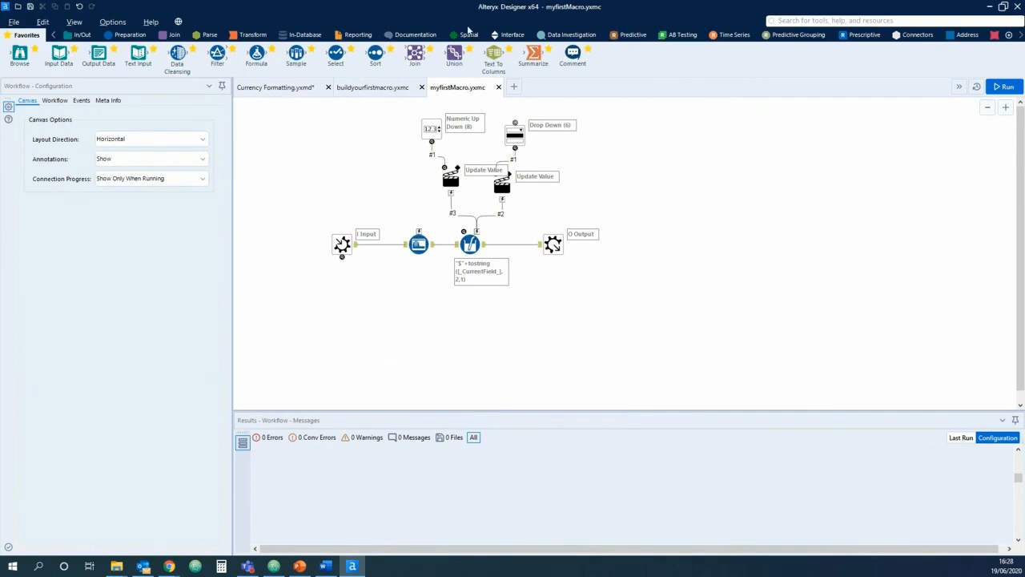
click(514, 35)
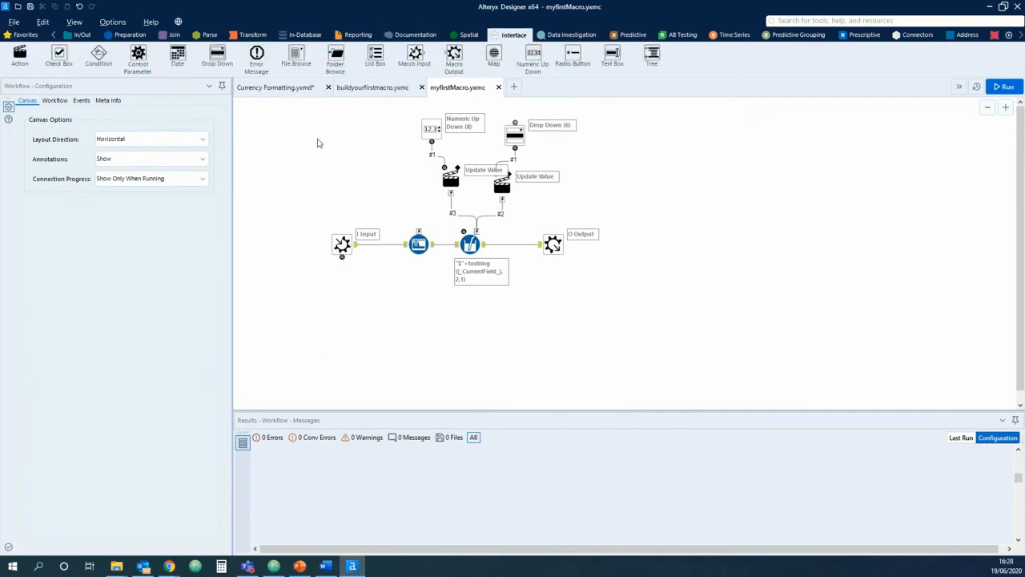
drag(375, 56, 371, 133)
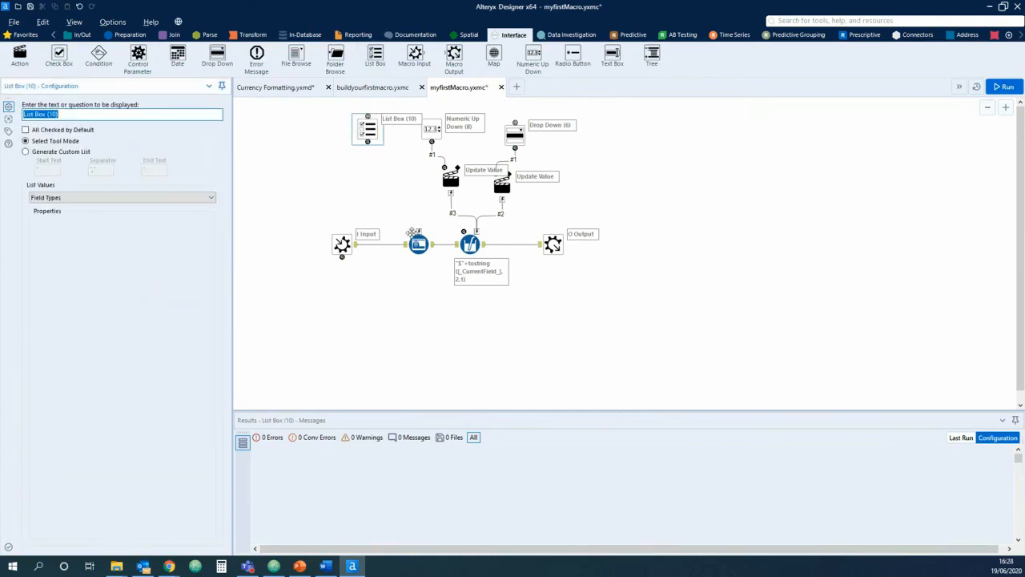
click(470, 243)
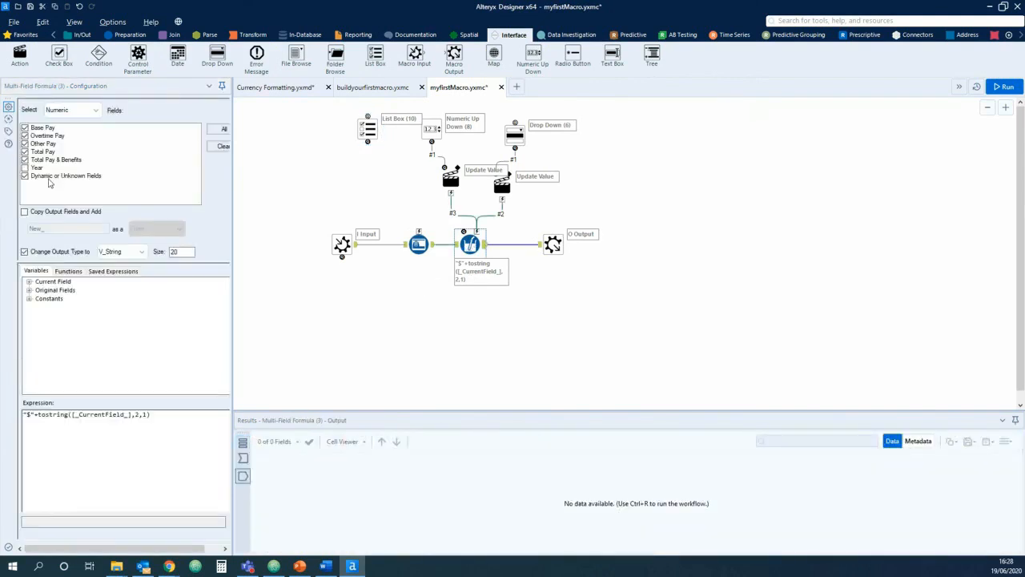
drag(368, 128, 374, 149)
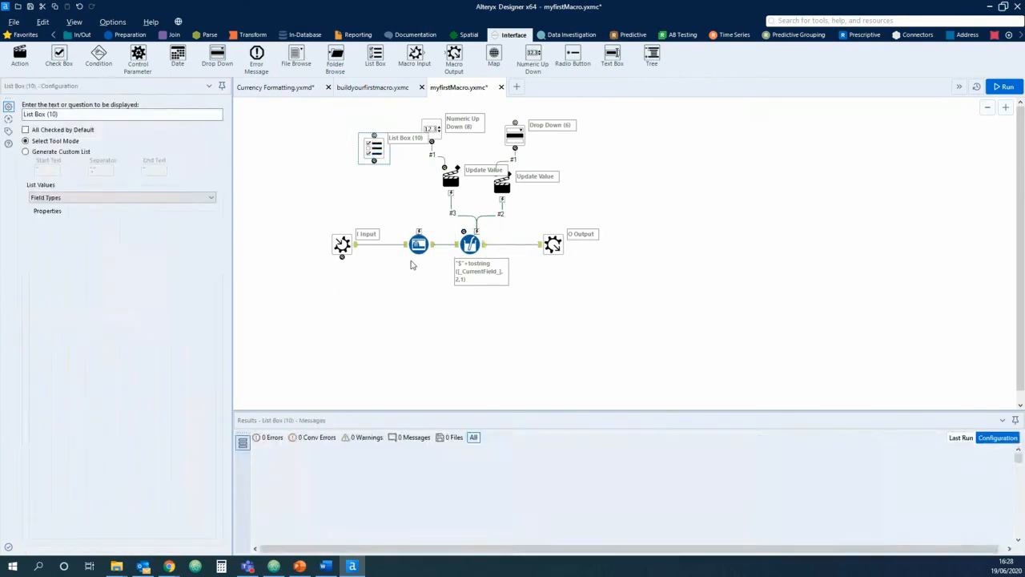
- Make room after the Auto Field tool and insert a Select tool between it and the Multi-Field Formula
drag(418, 244, 400, 244)
drag(315, 289, 418, 201)
drag(399, 242, 348, 244)
click(376, 191)
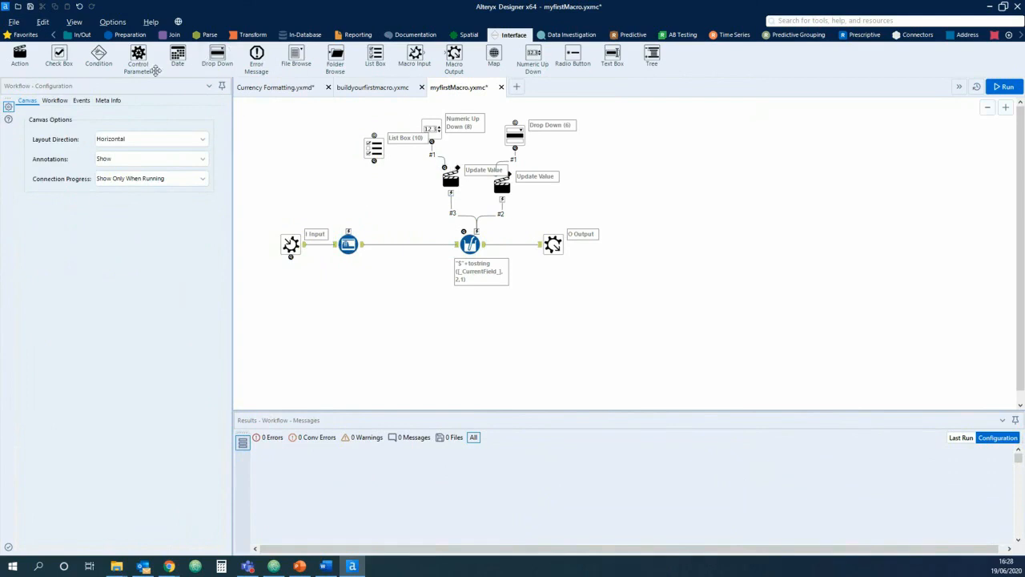
click(127, 36)
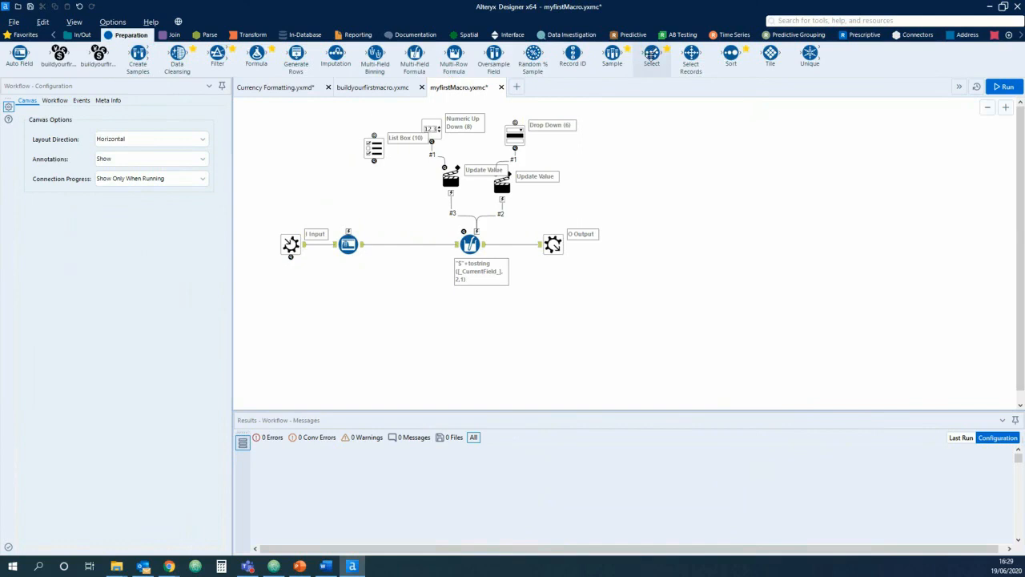
click(24, 35)
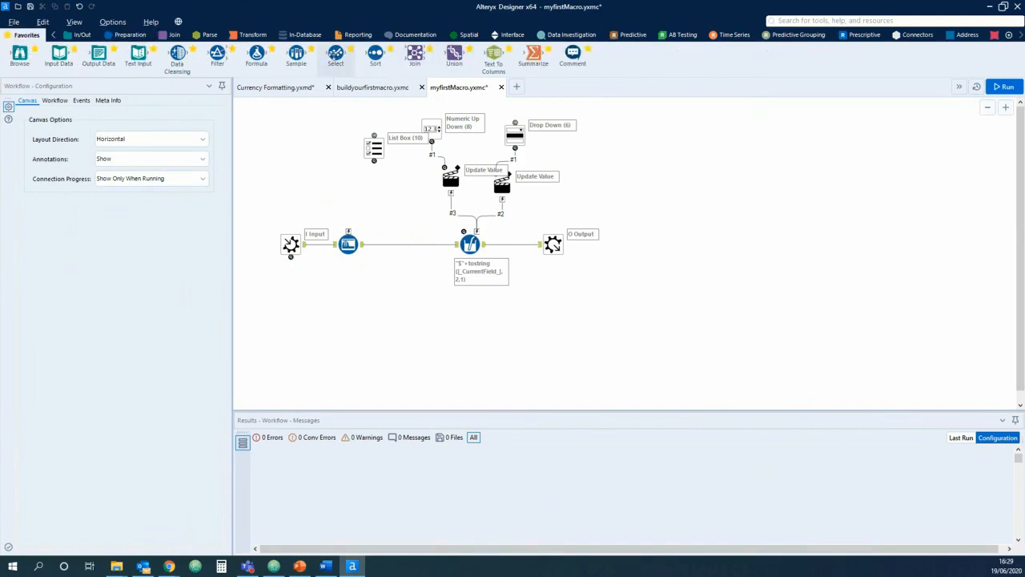
drag(334, 54, 424, 245)
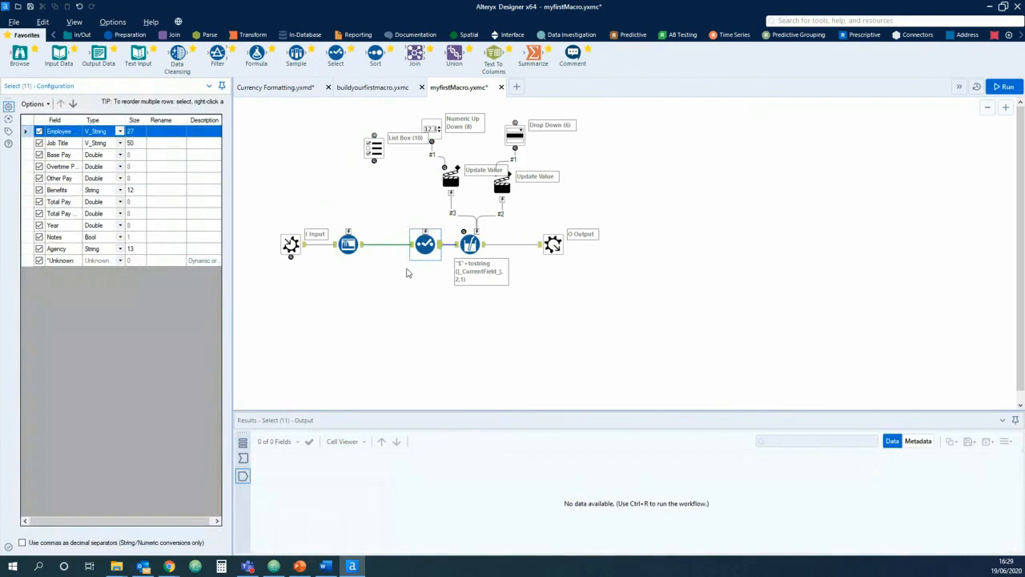
- Connect the List Box to the Select tool and set the resulting action's type to Update Select with multi-select ListBox
click(374, 148)
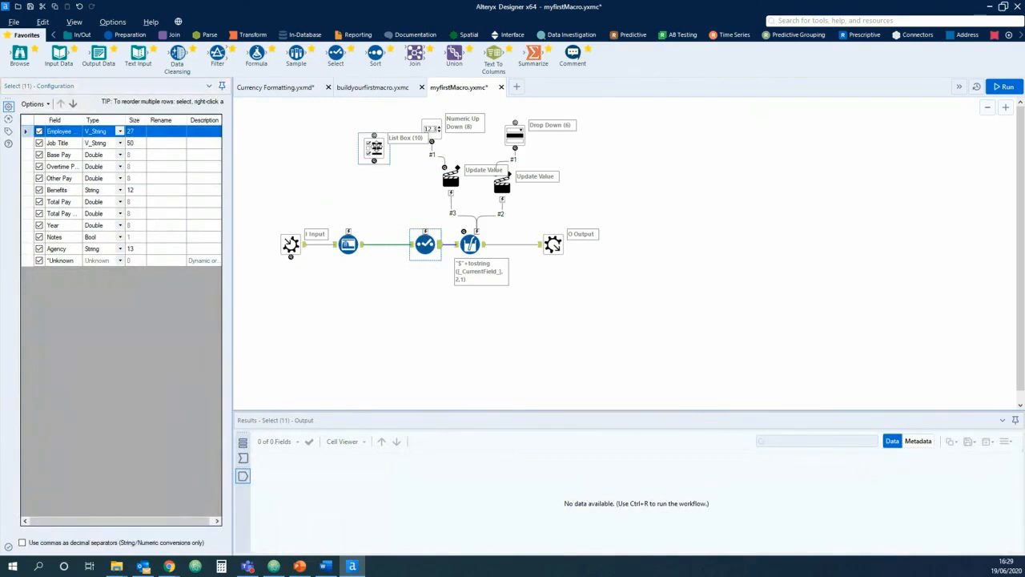
drag(374, 161, 424, 231)
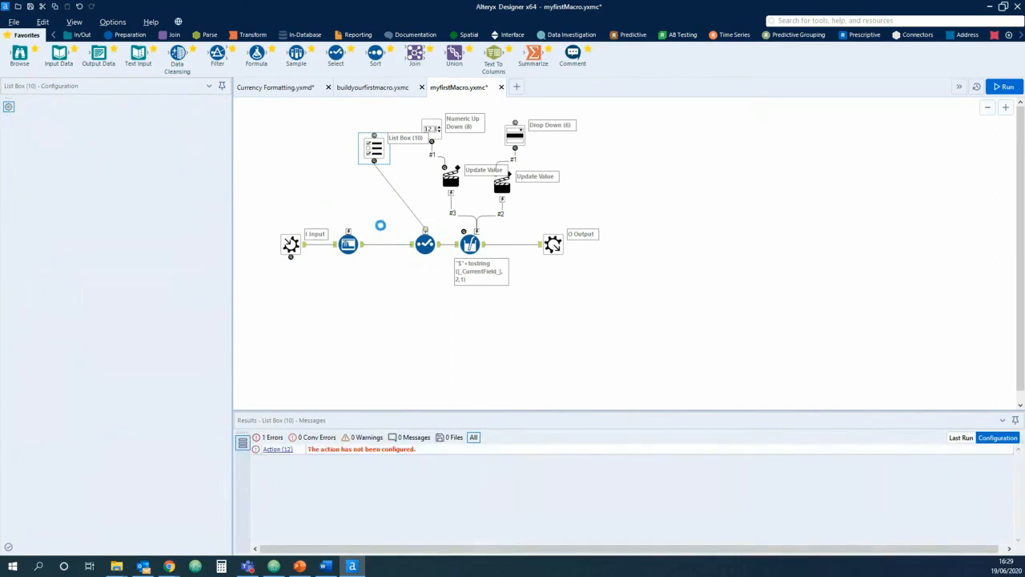
drag(374, 148, 367, 142)
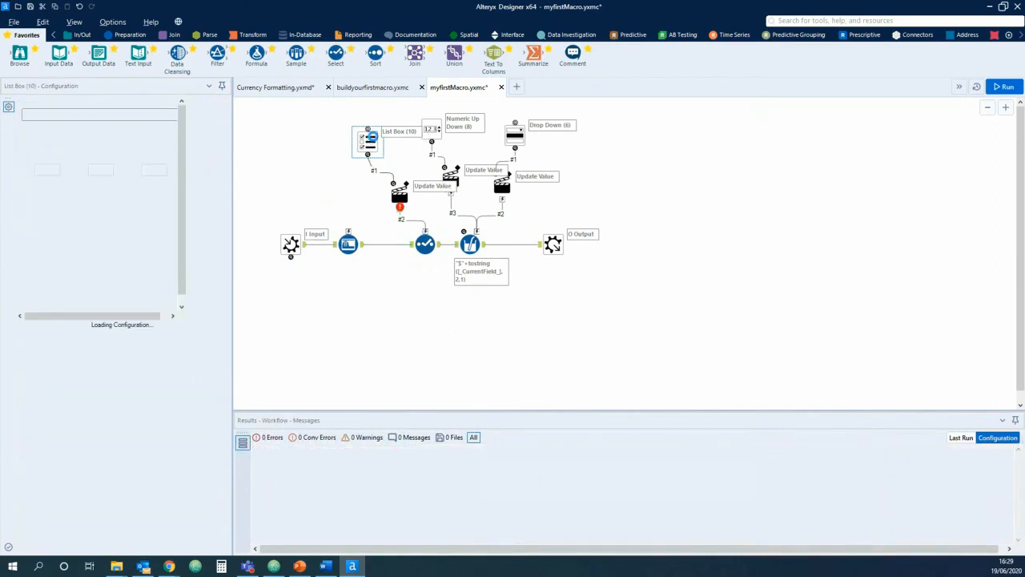
click(398, 194)
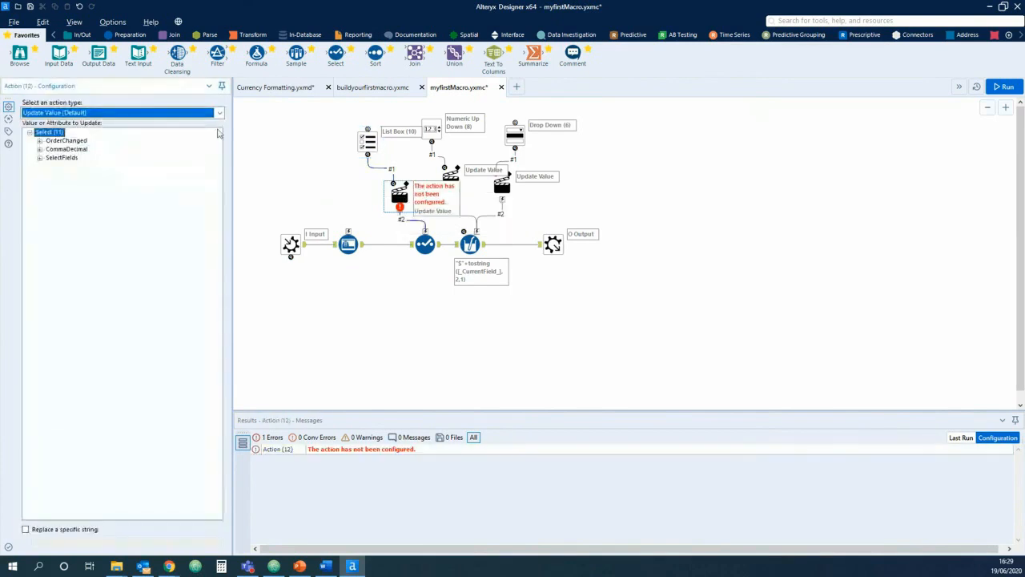
click(221, 114)
click(221, 113)
click(221, 114)
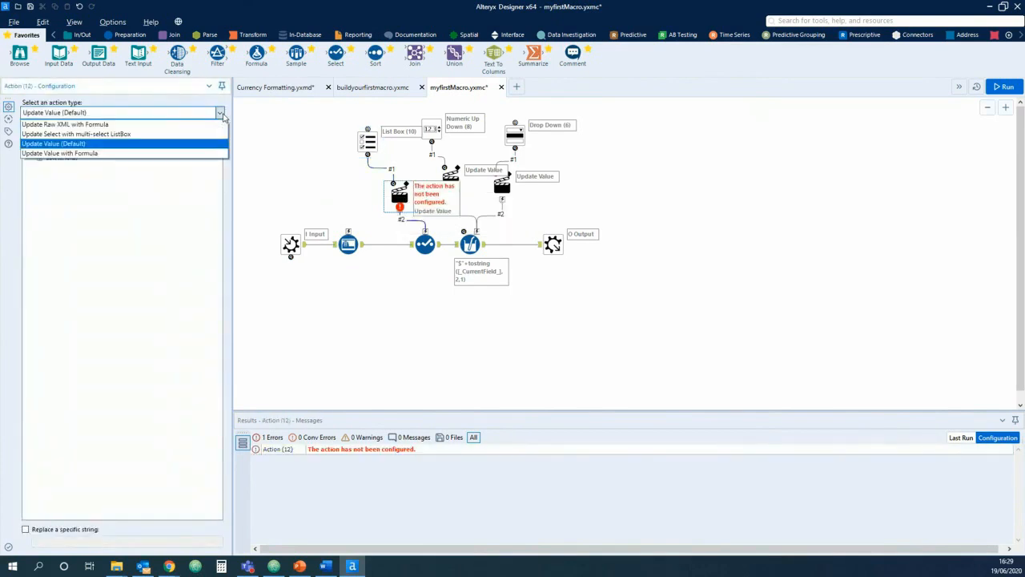
click(56, 134)
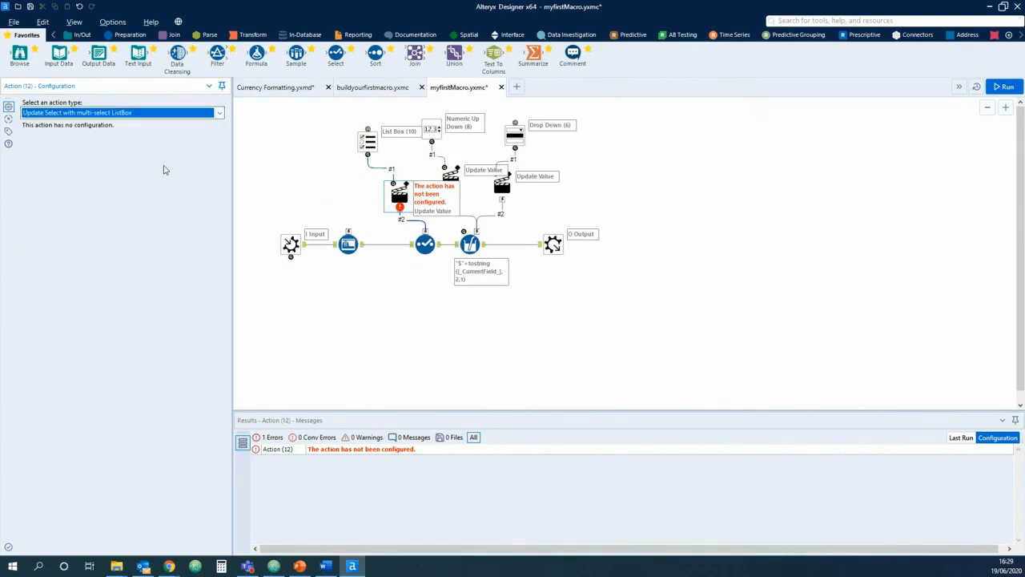
- Feed the Macro Input's fields into the List Box and set its question to "Which columns do you want to format?"
click(384, 182)
click(346, 182)
click(370, 143)
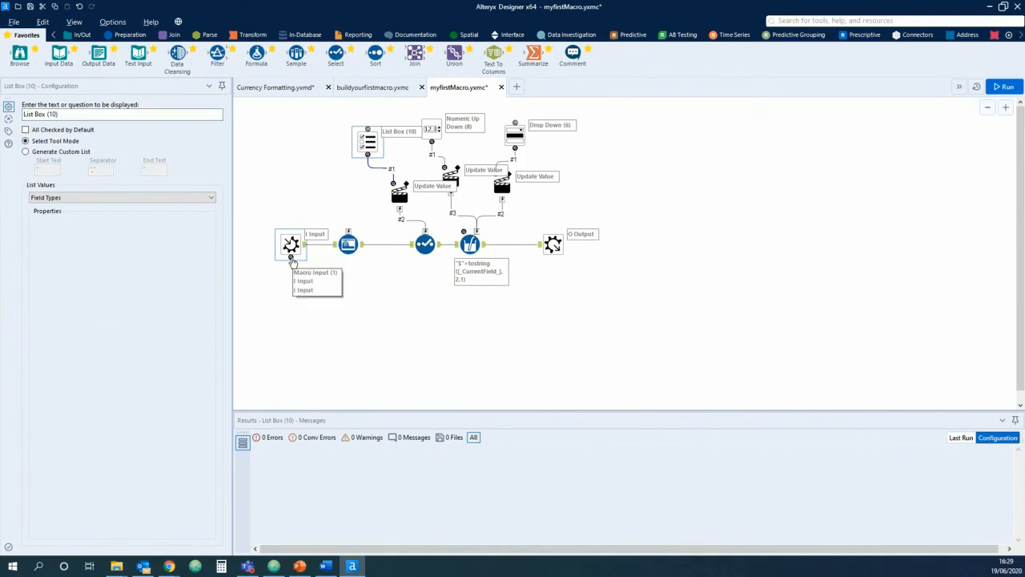
drag(292, 262, 375, 130)
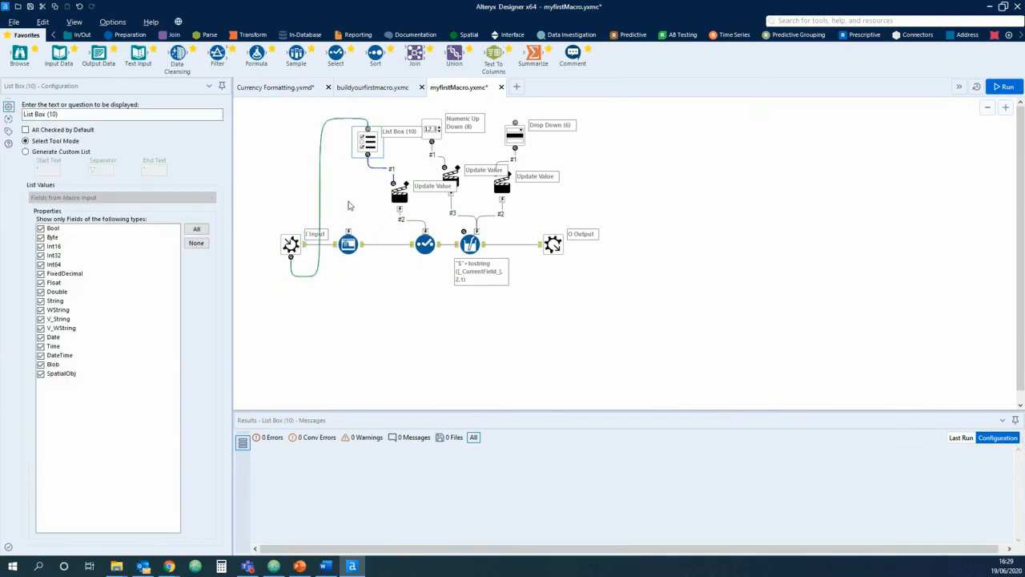
click(75, 116)
triple_click(75, 116)
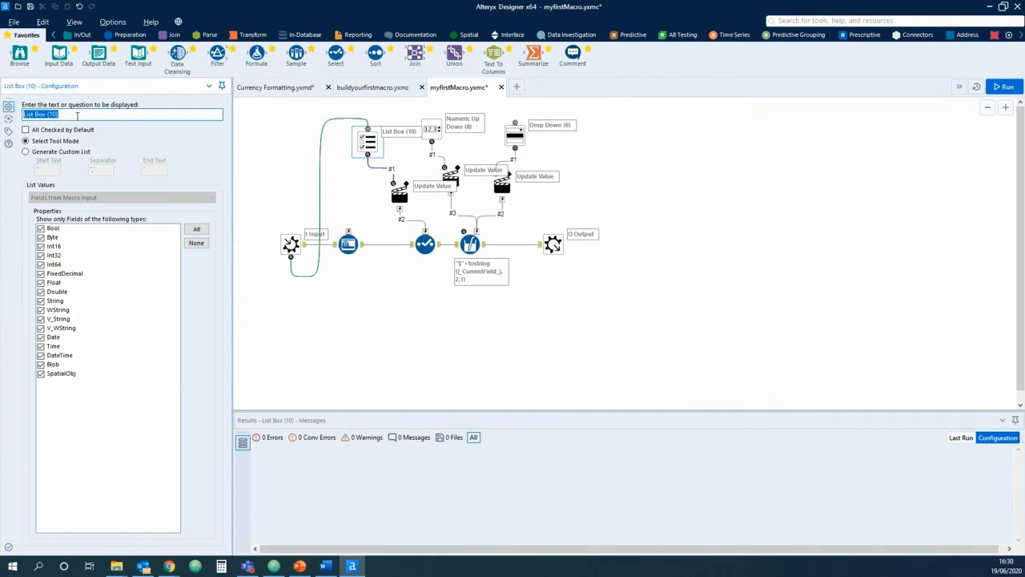
text(Which columns do you want)
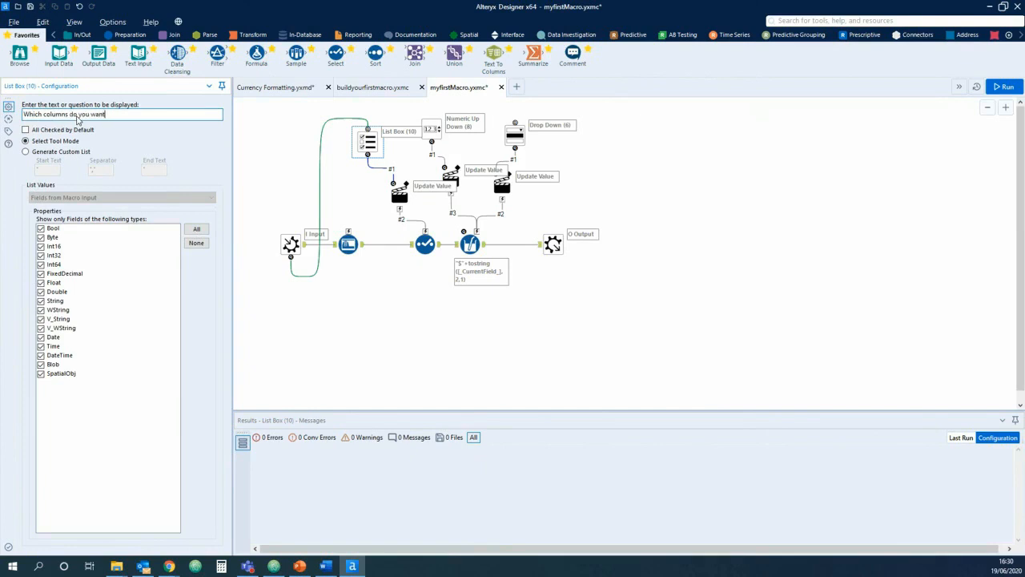
text( to format?)
- Exclude all string, date and time, Blob and SpatialObj field types from the List Box and save myfirstMacro
click(41, 373)
click(41, 364)
click(41, 354)
click(41, 346)
click(41, 337)
click(41, 328)
click(40, 318)
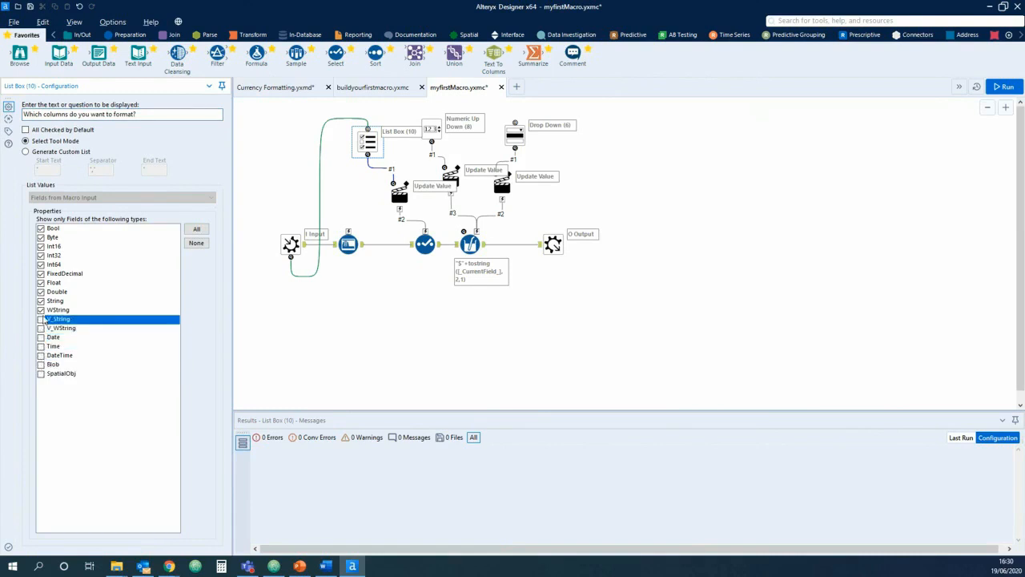
click(41, 310)
click(41, 301)
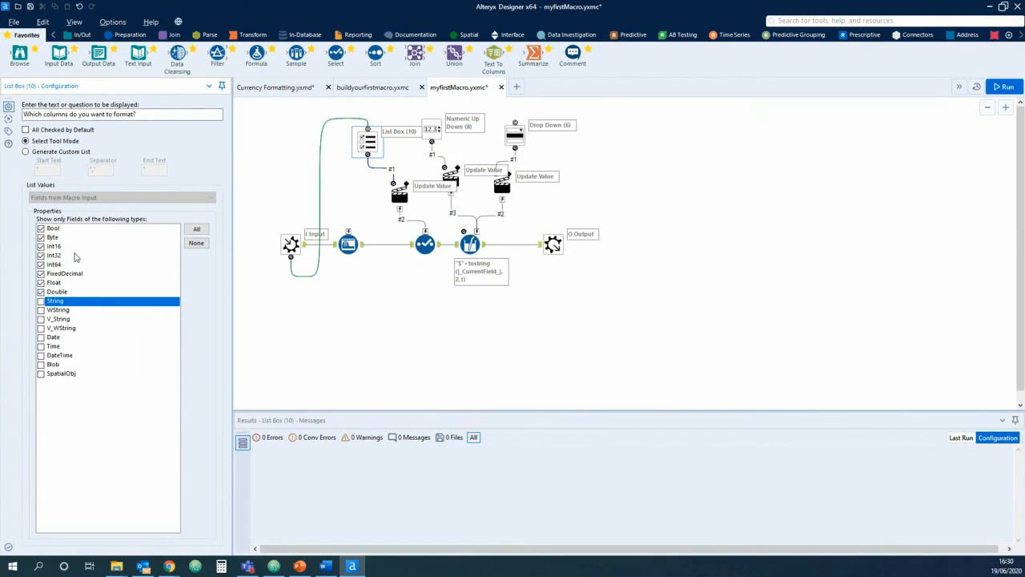
click(398, 293)
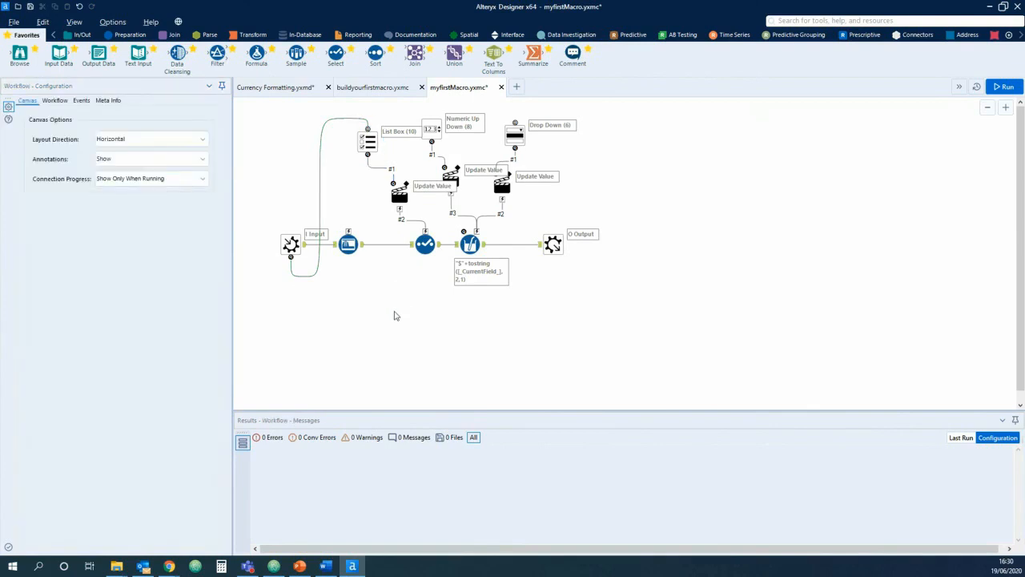
key(ctrl+s)
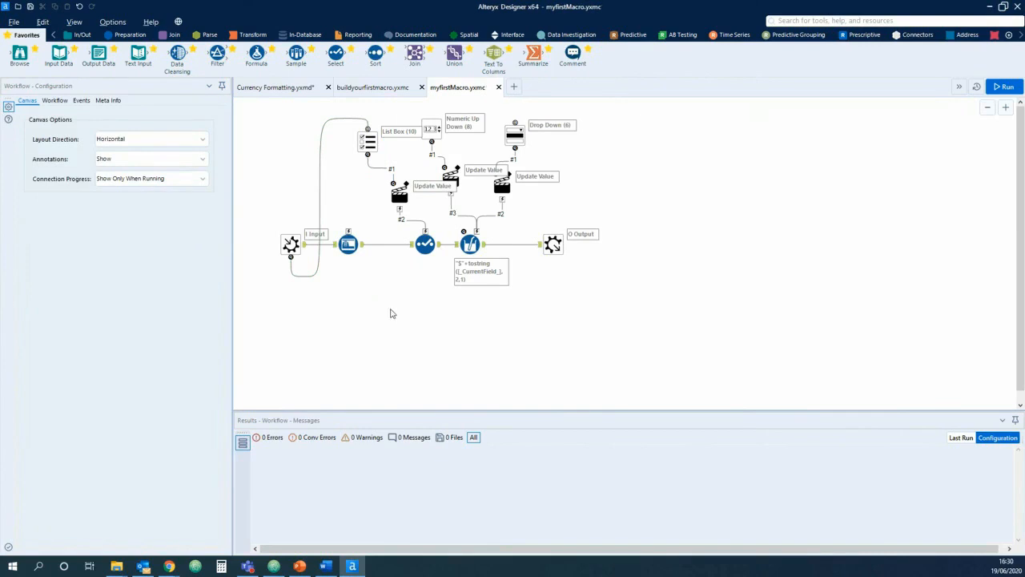
- In the Currency Formatting workflow, accept the macro refresh and select Base Pay and Overtime Pay as myfirstMacro's columns to format
click(280, 90)
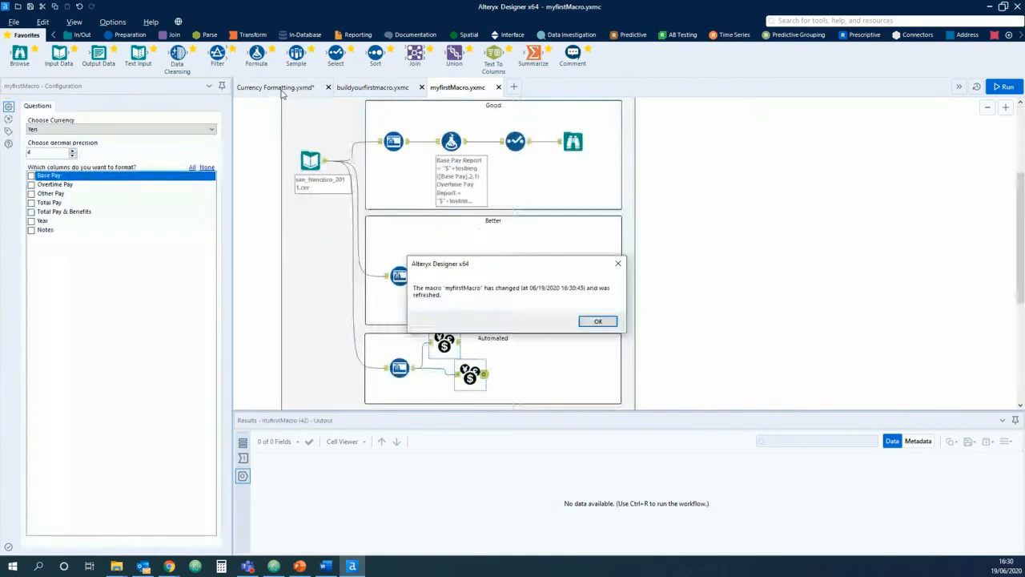
click(597, 321)
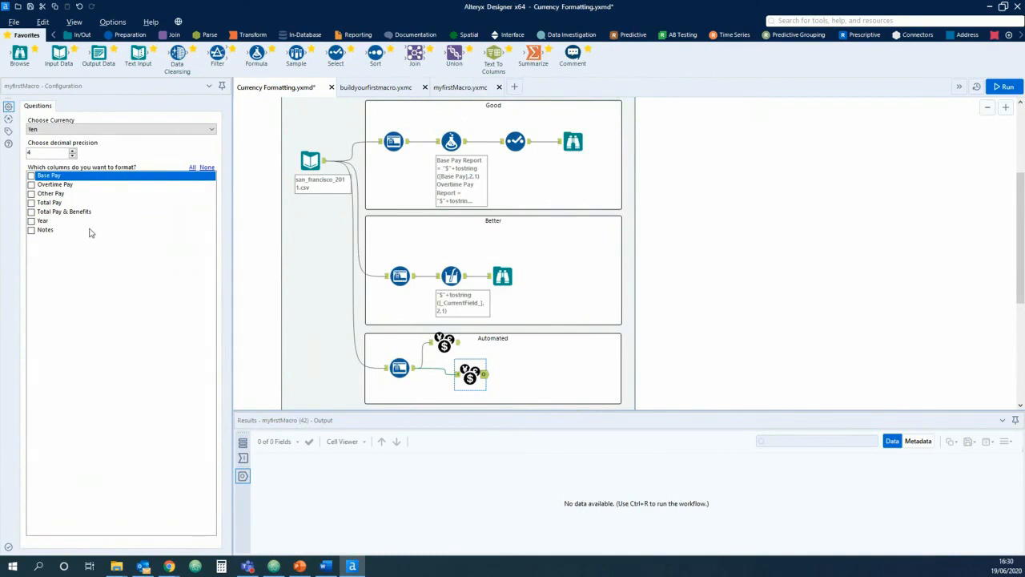
click(31, 175)
click(30, 185)
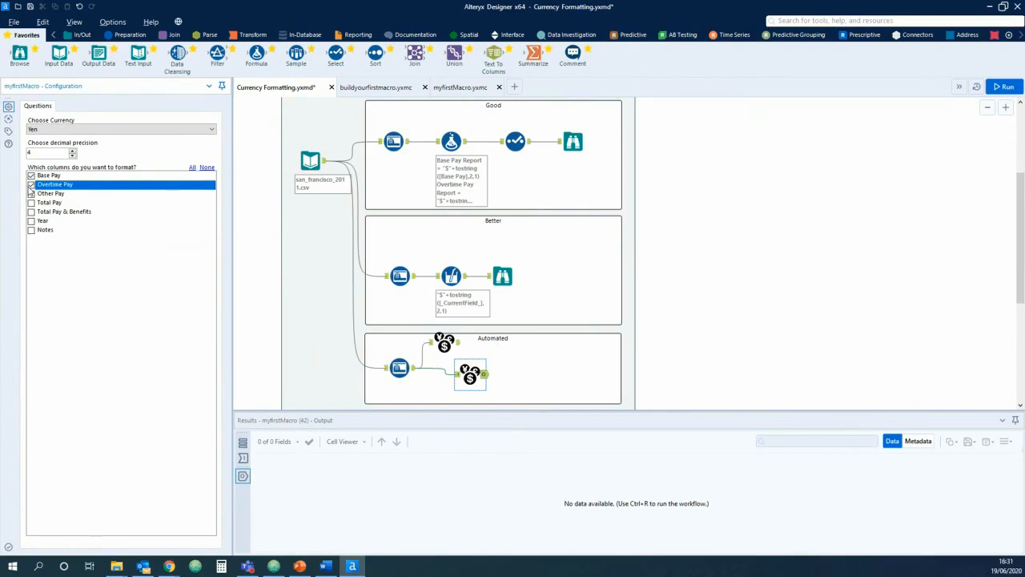
- Run the Currency Formatting workflow and examine which fields myfirstMacro's output data contains
click(695, 310)
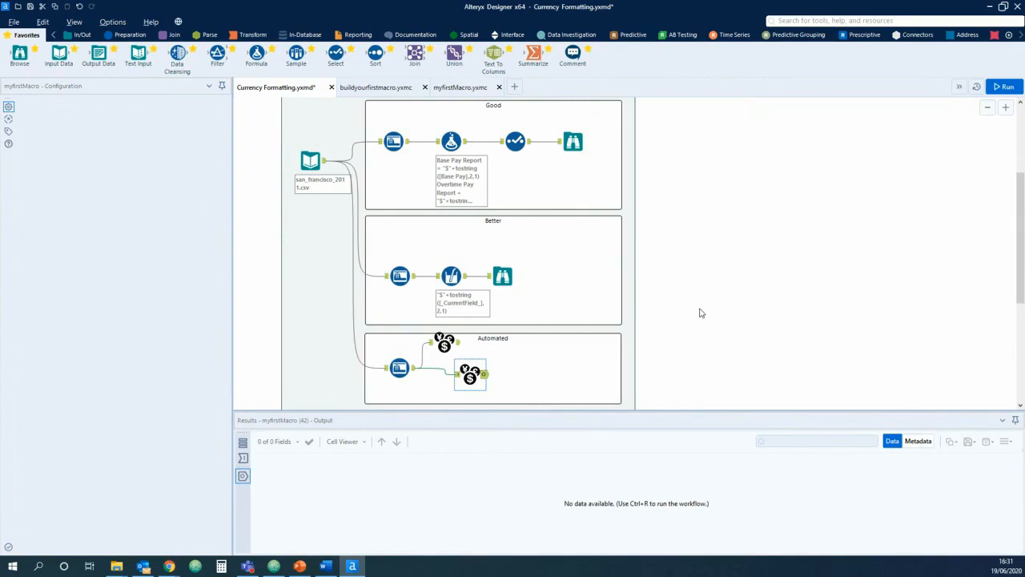
key(ctrl+r)
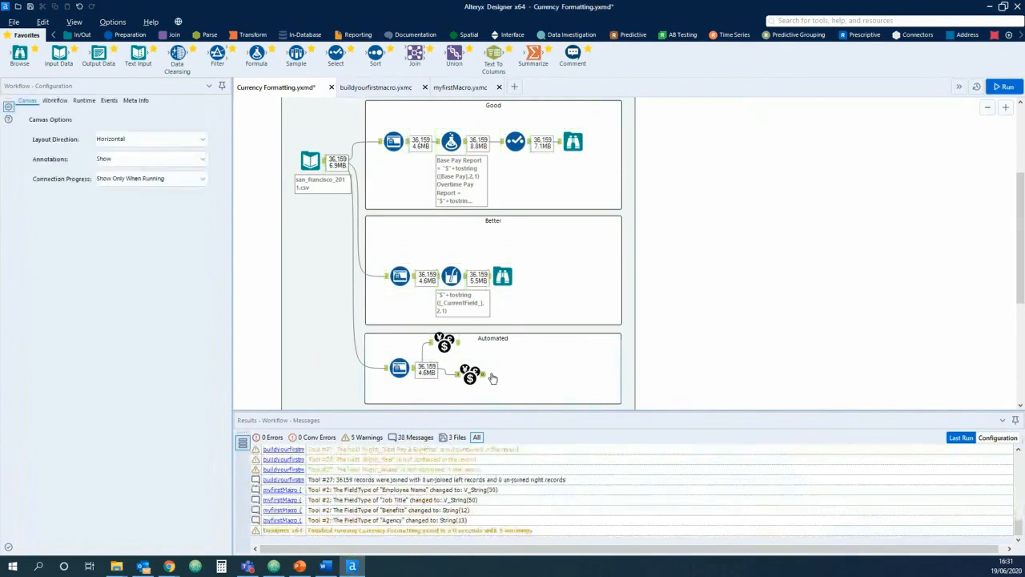
click(463, 378)
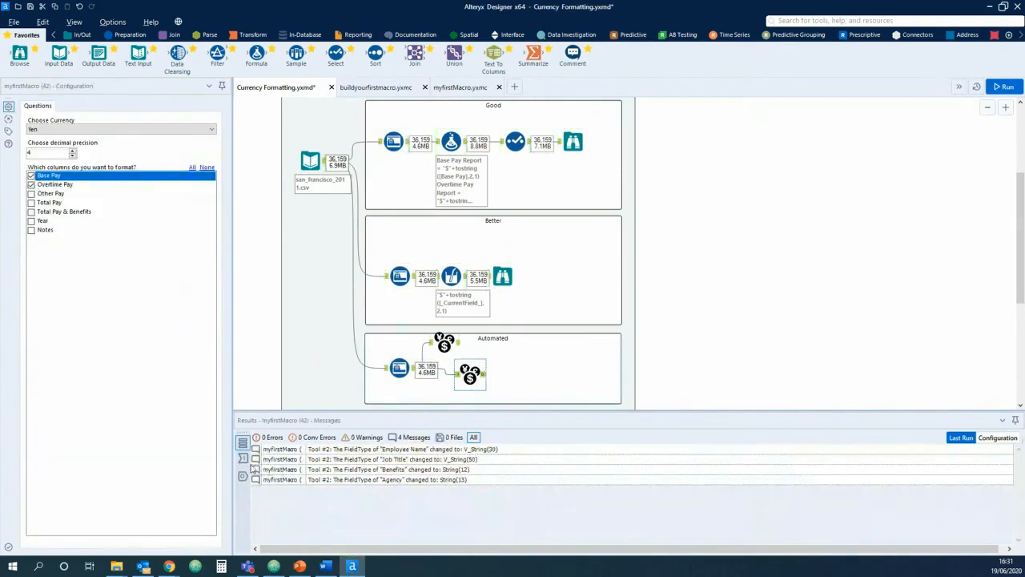
click(243, 476)
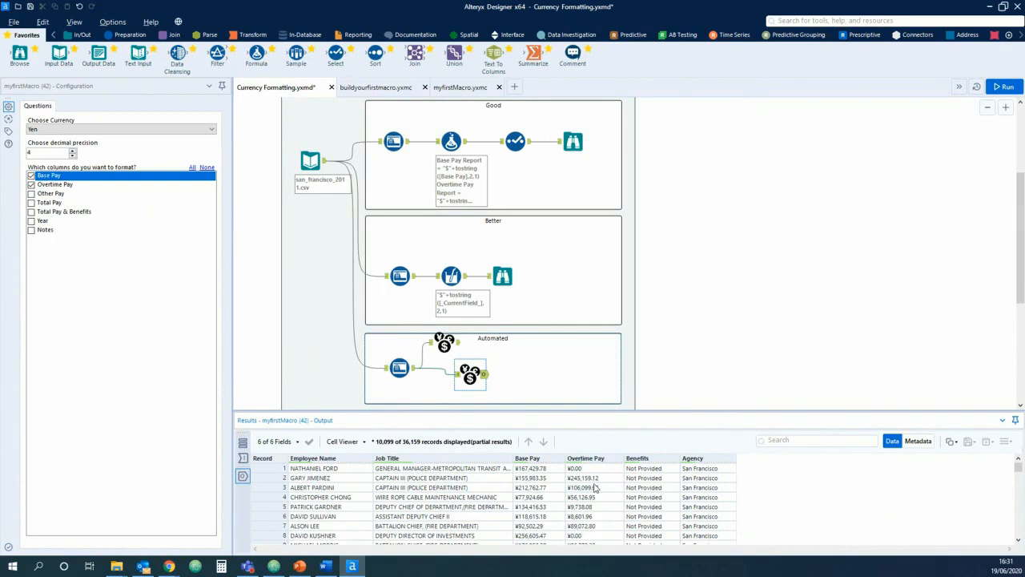
- Run myfirstMacro on its own and compare the Select tool's input and output data
click(453, 94)
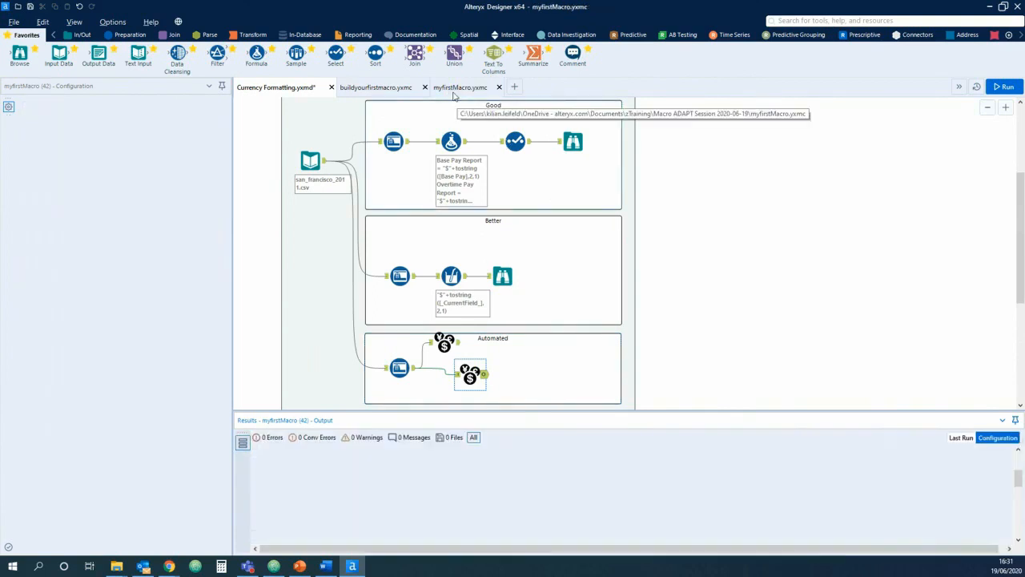
click(423, 245)
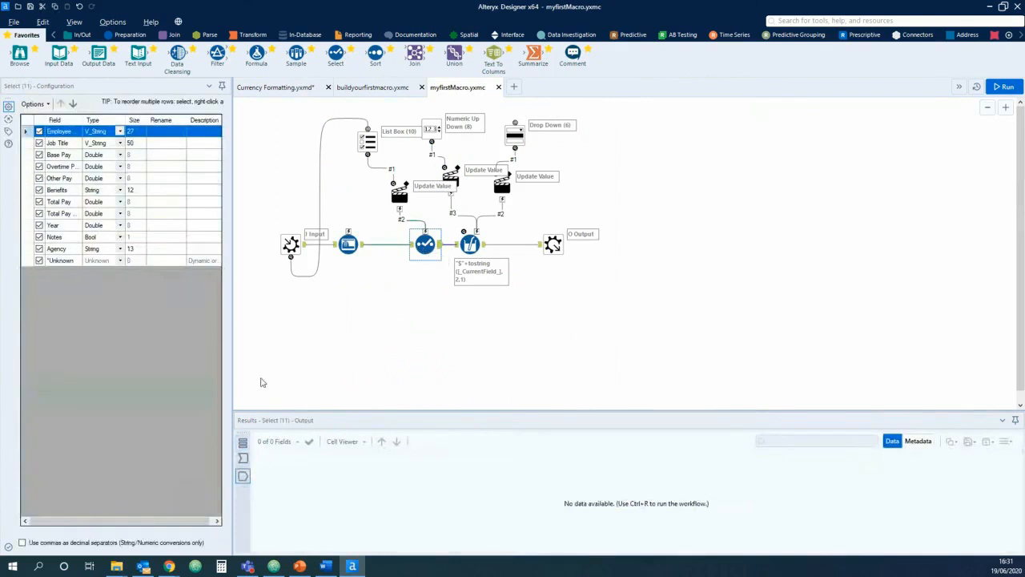
click(243, 457)
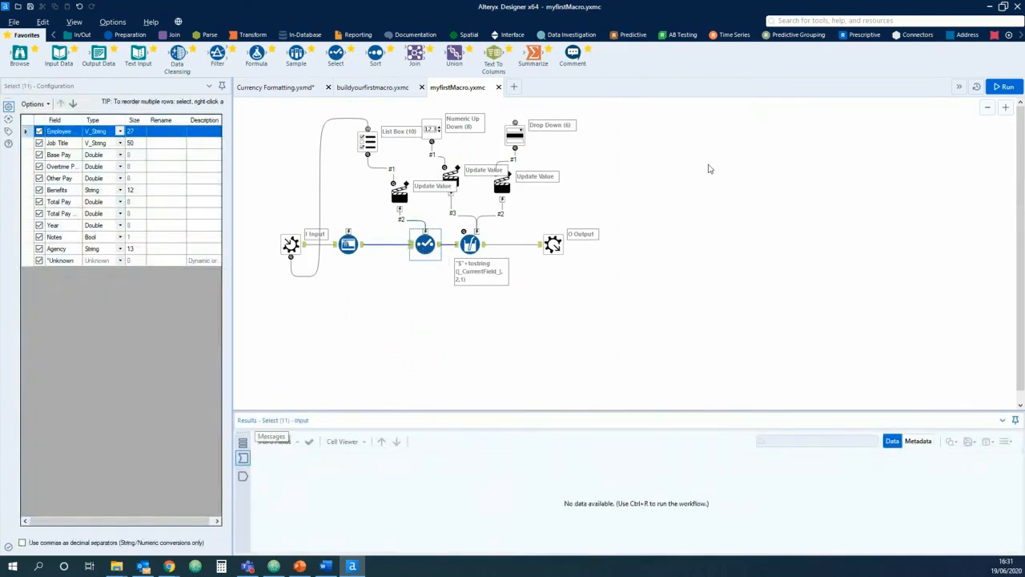
click(678, 204)
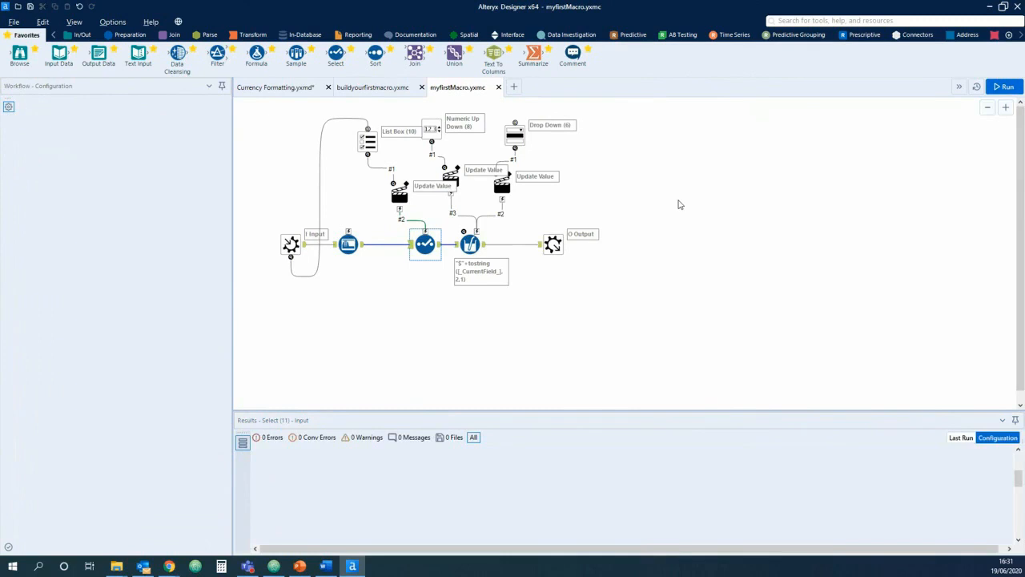
key(ctrl+r)
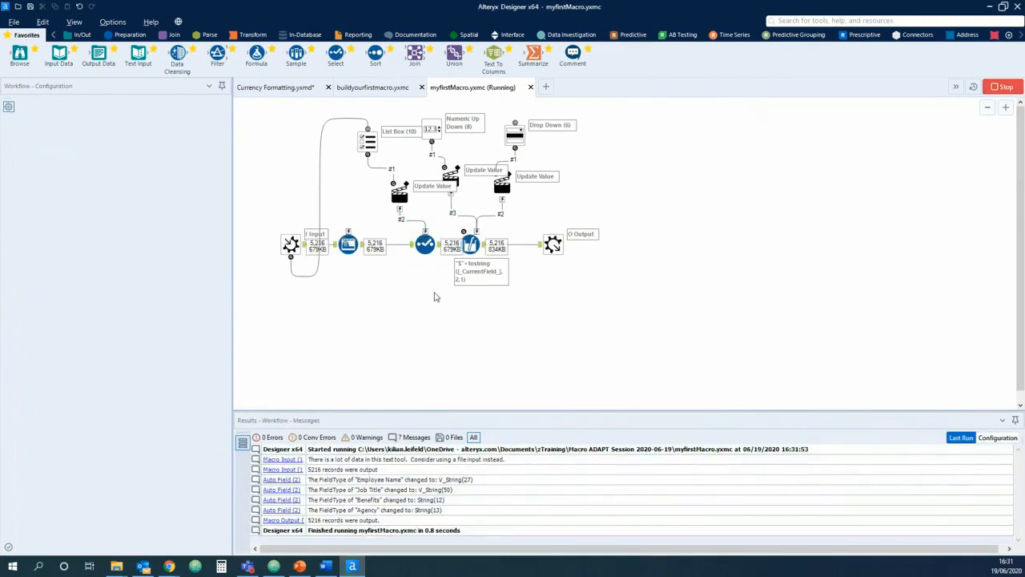
click(424, 243)
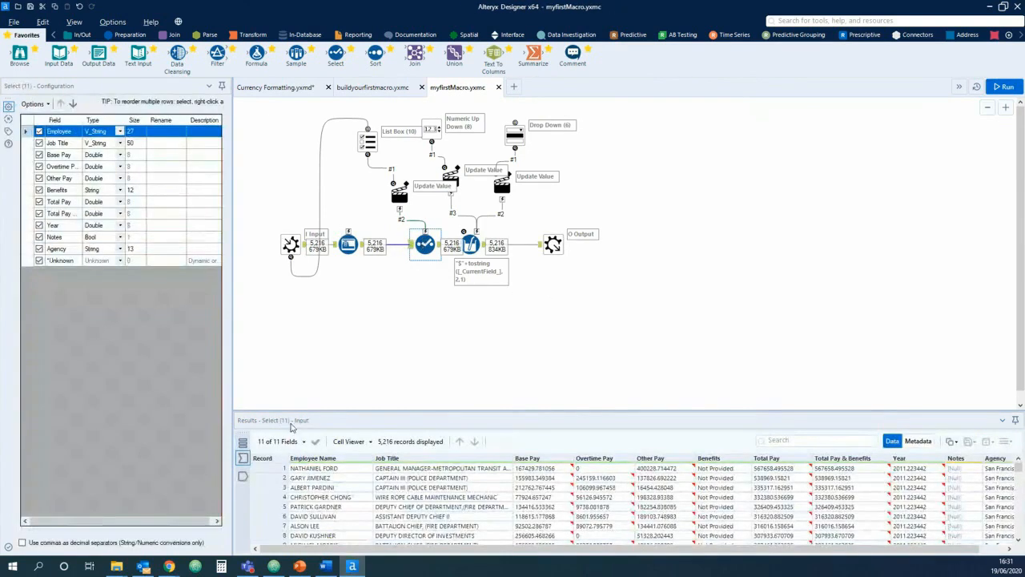
click(242, 476)
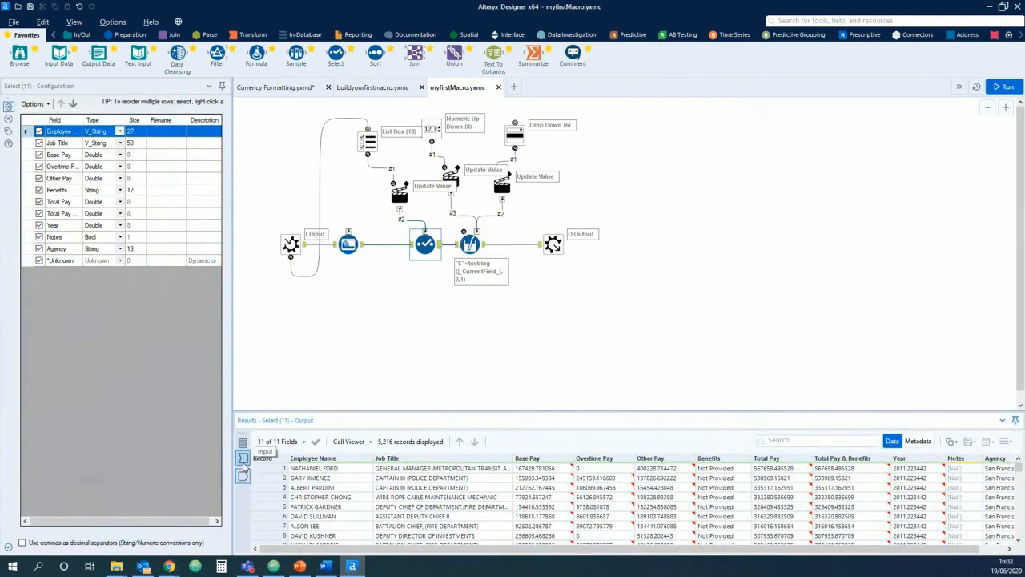
click(392, 288)
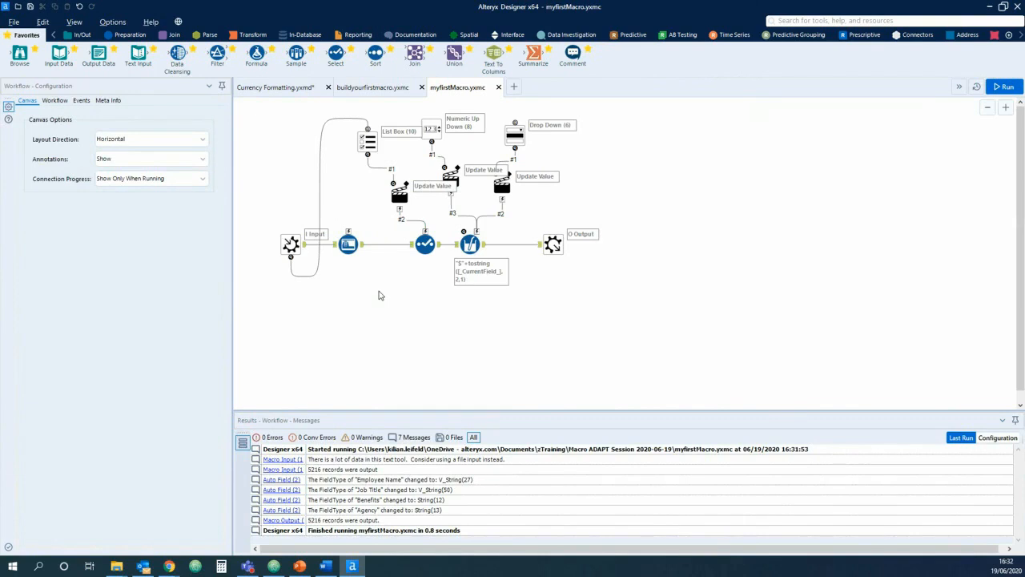
click(411, 249)
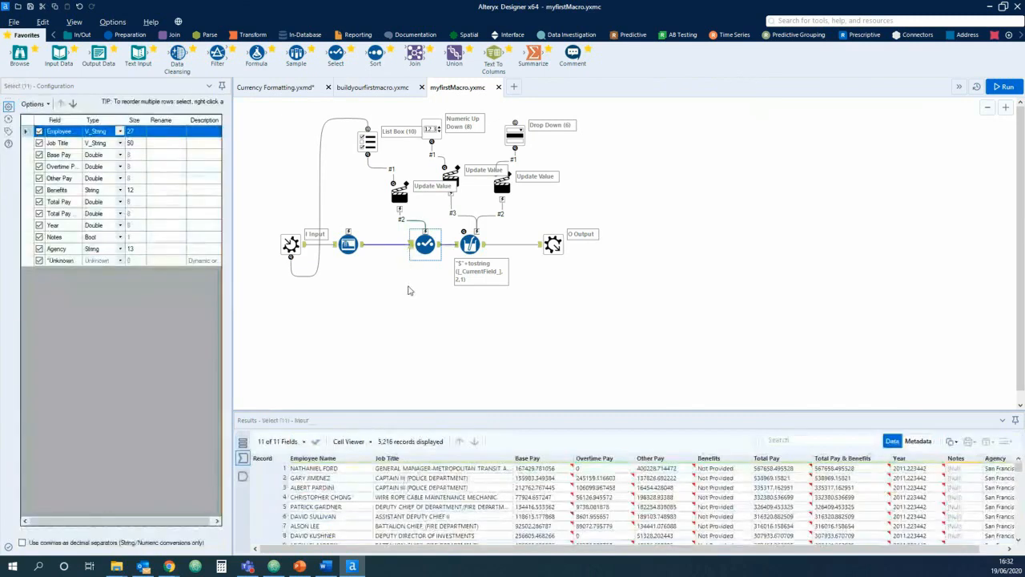
click(438, 247)
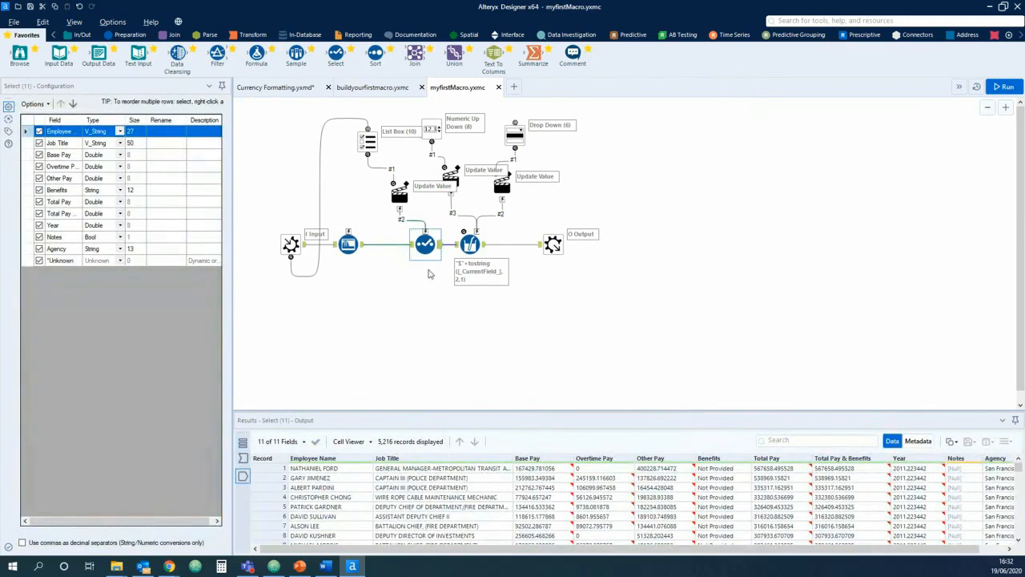
- Add a Join tool below the Macro Output, with the Multi-Field Formula's output connected to its right input
click(412, 247)
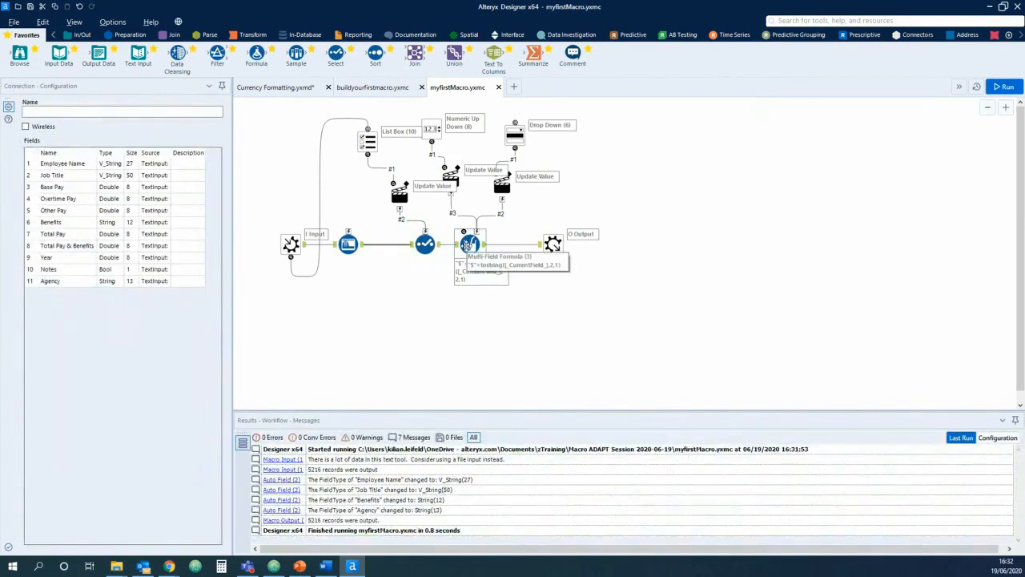
click(469, 245)
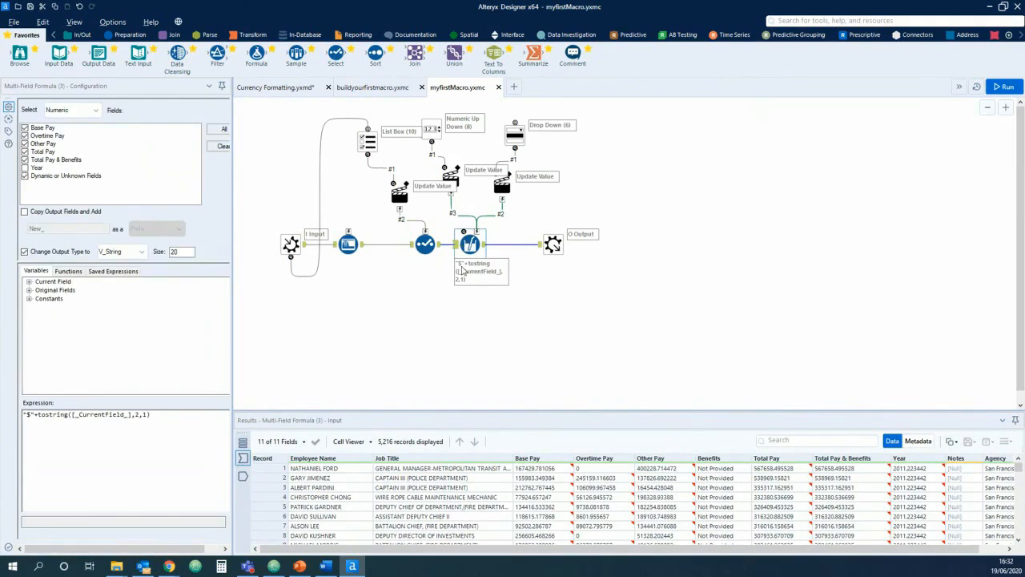
click(385, 293)
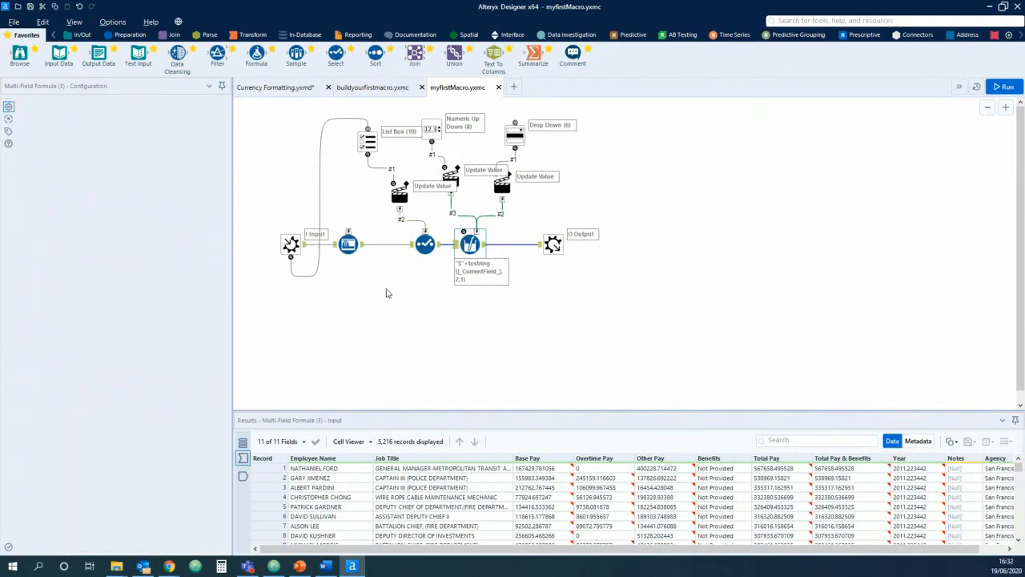
click(174, 35)
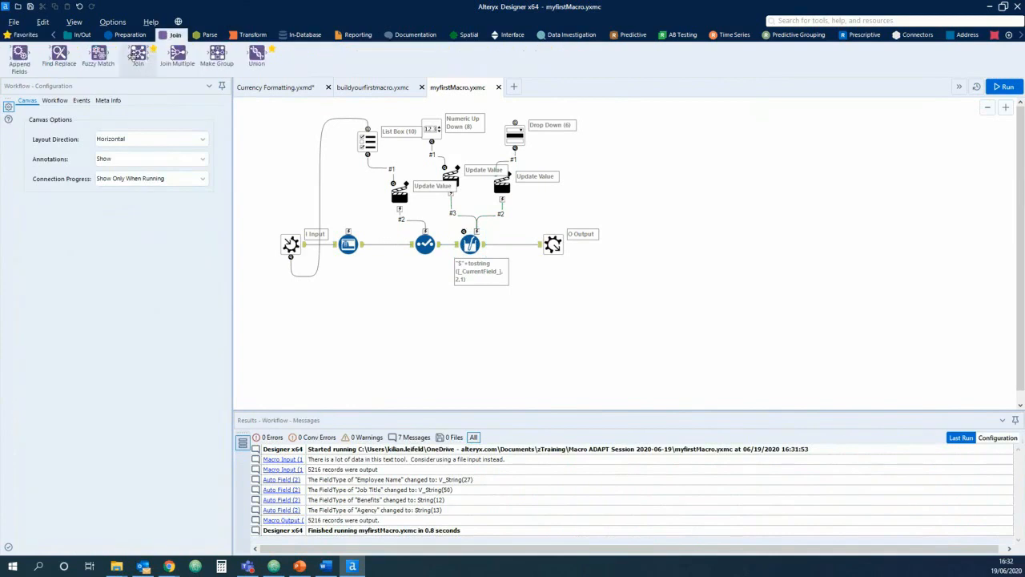
click(24, 35)
drag(414, 55, 547, 301)
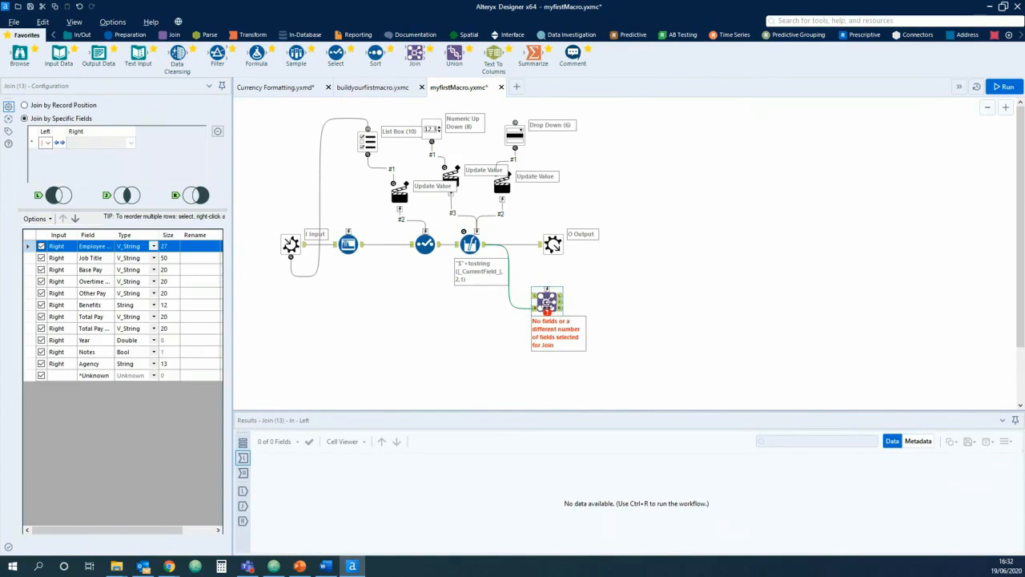
drag(547, 302, 548, 309)
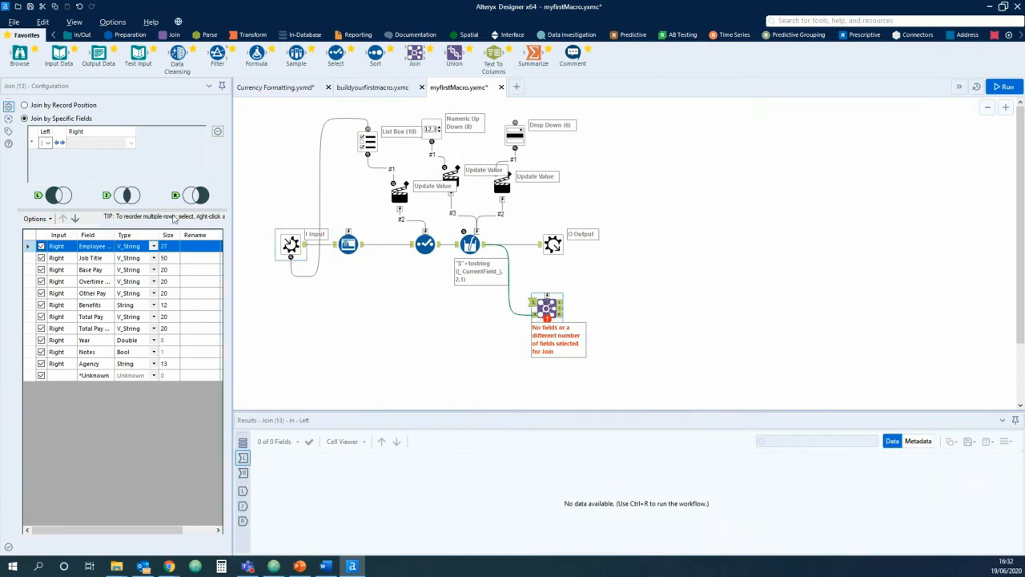
click(49, 143)
click(84, 171)
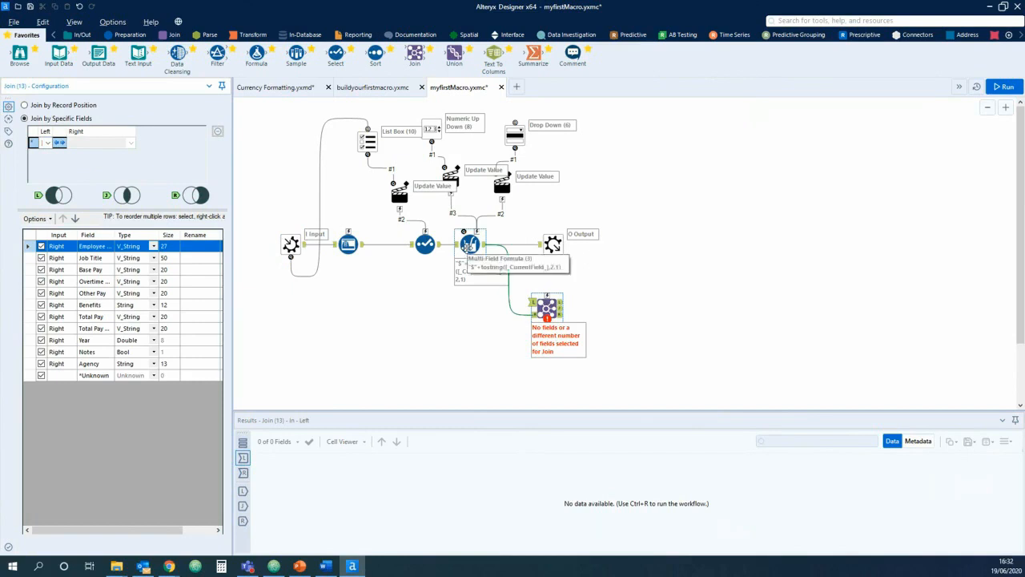
- Insert a Record ID tool between Auto Field and Select, and shift the Join tool slightly further along the canvas
click(469, 245)
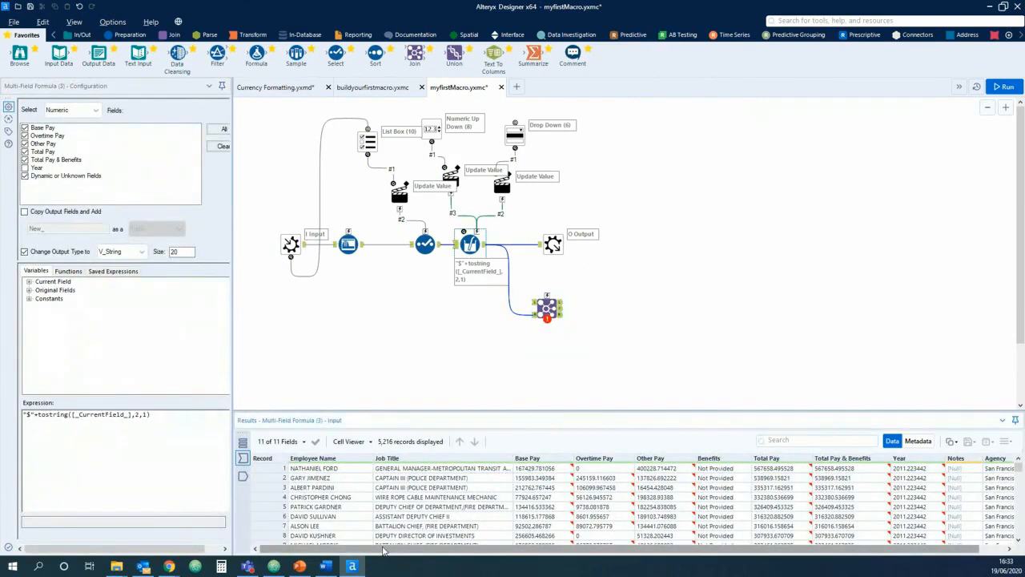
scroll(383, 551, right, 3)
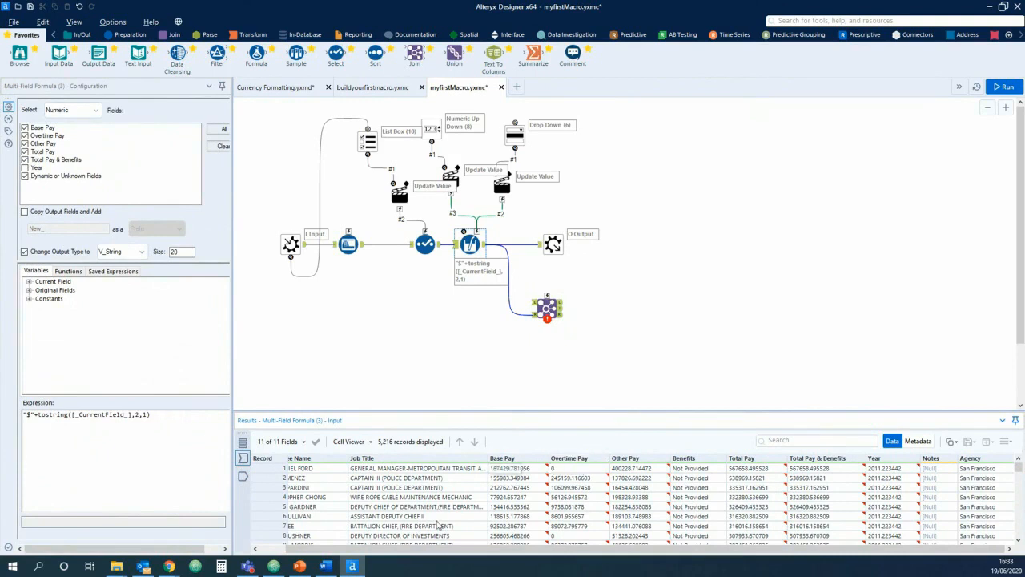
drag(441, 548, 415, 552)
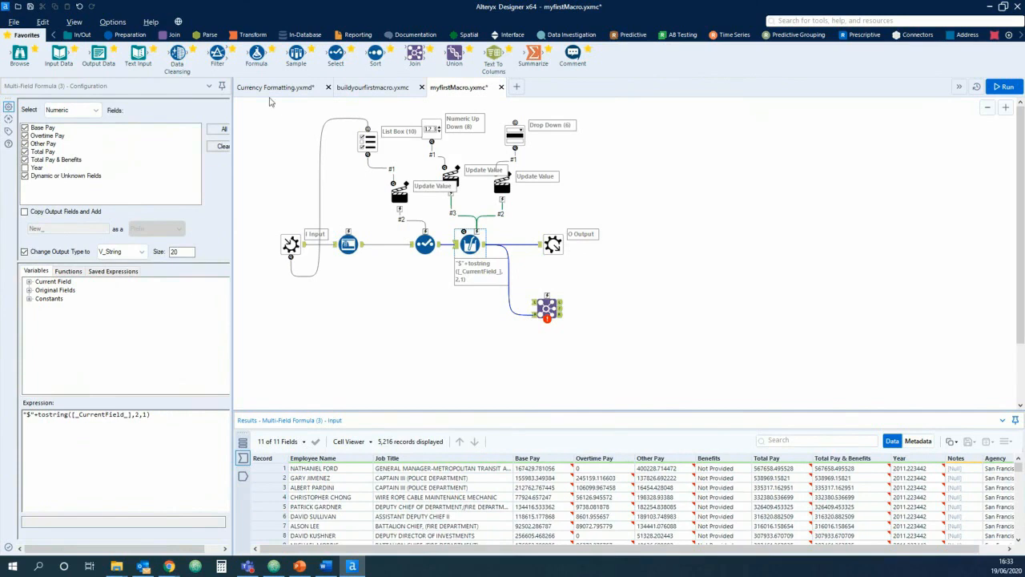
click(130, 36)
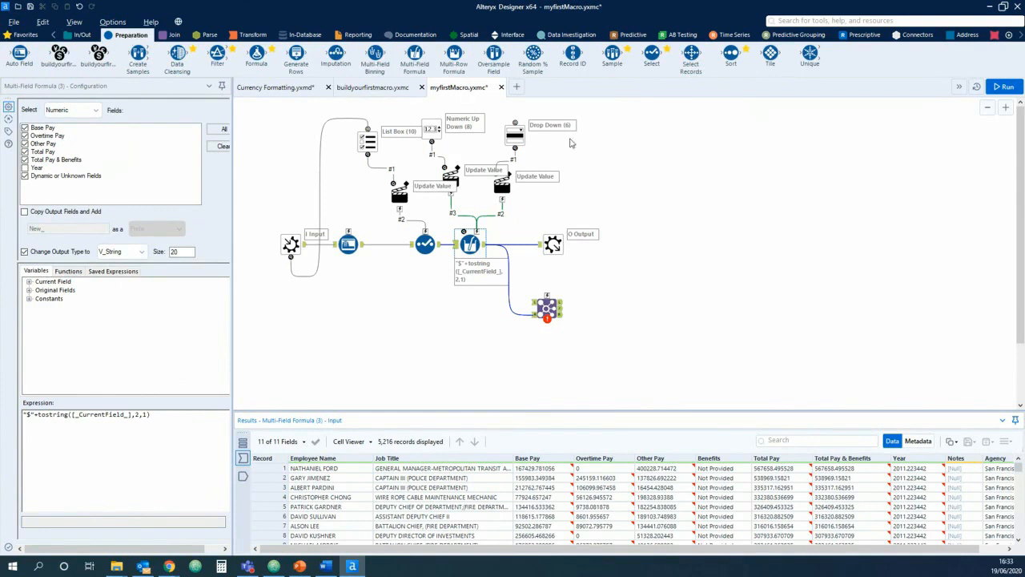
drag(572, 54, 403, 258)
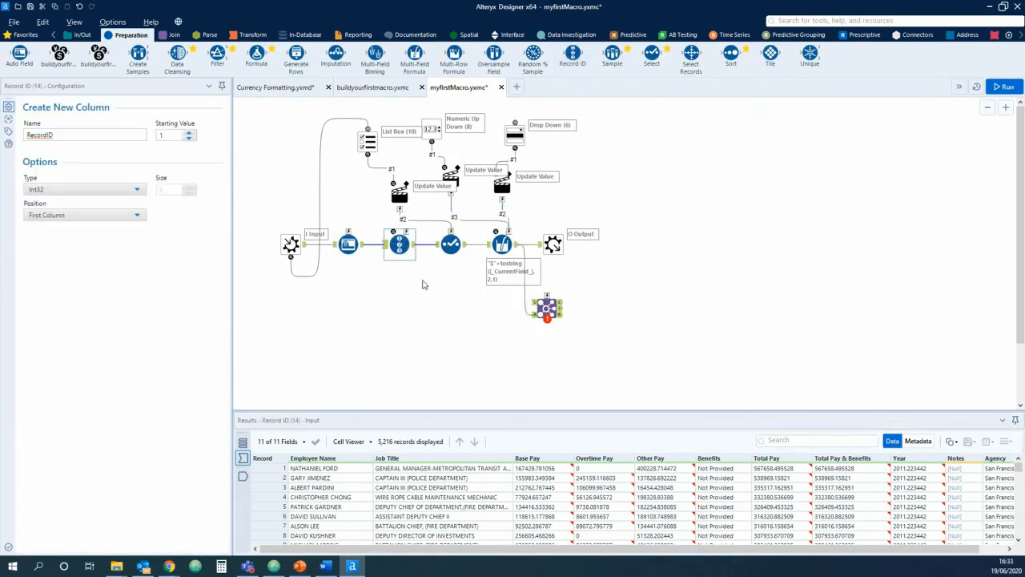
drag(547, 309, 571, 309)
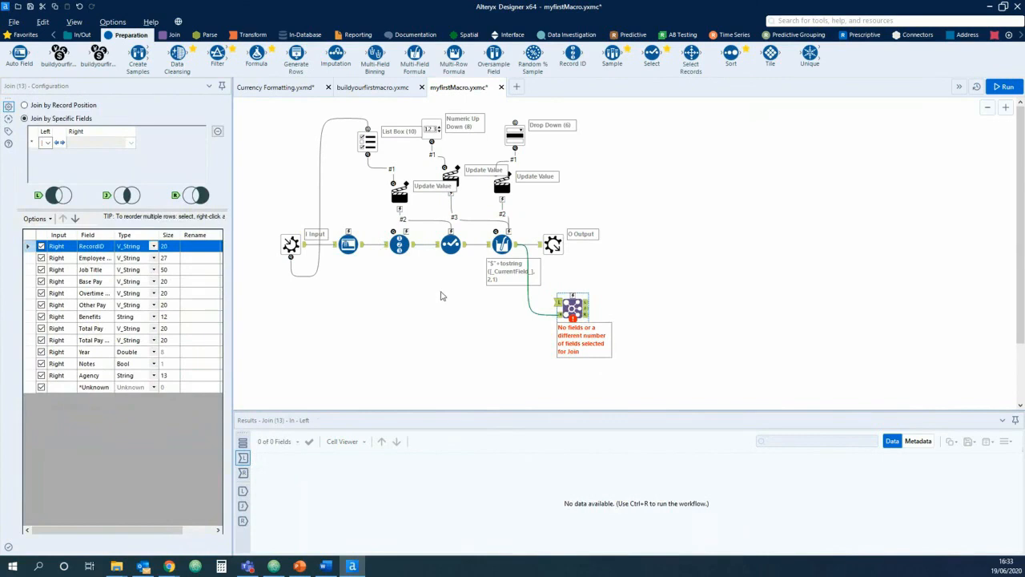
- Run myfirstMacro and examine the Record ID tool's output data
click(399, 247)
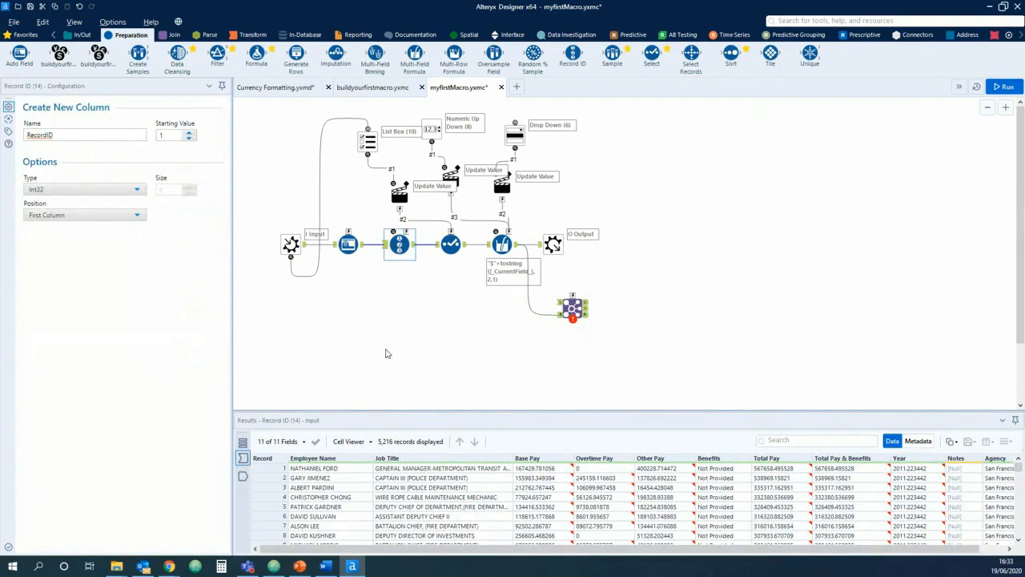
click(306, 467)
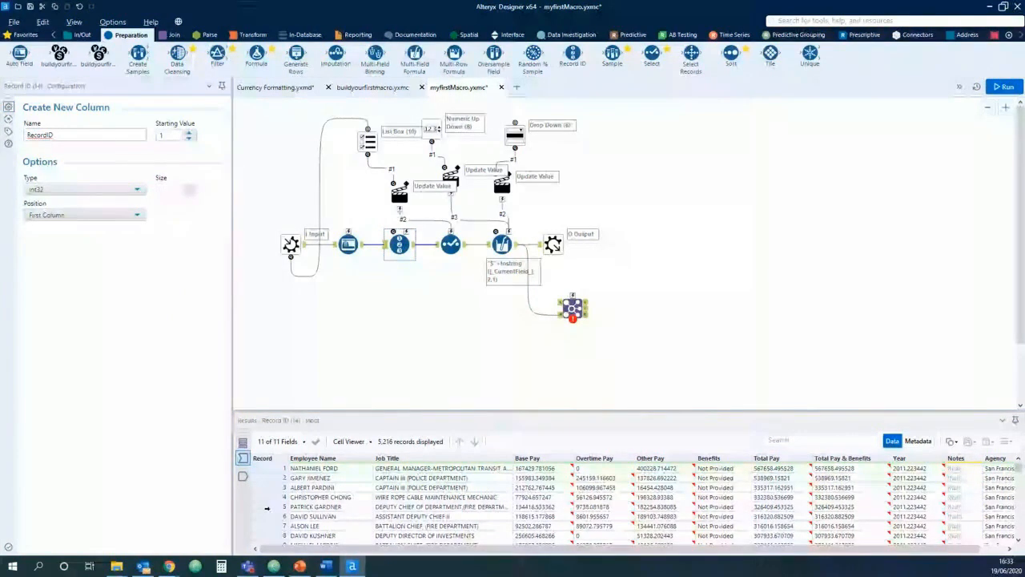
click(438, 297)
key(ctrl+r)
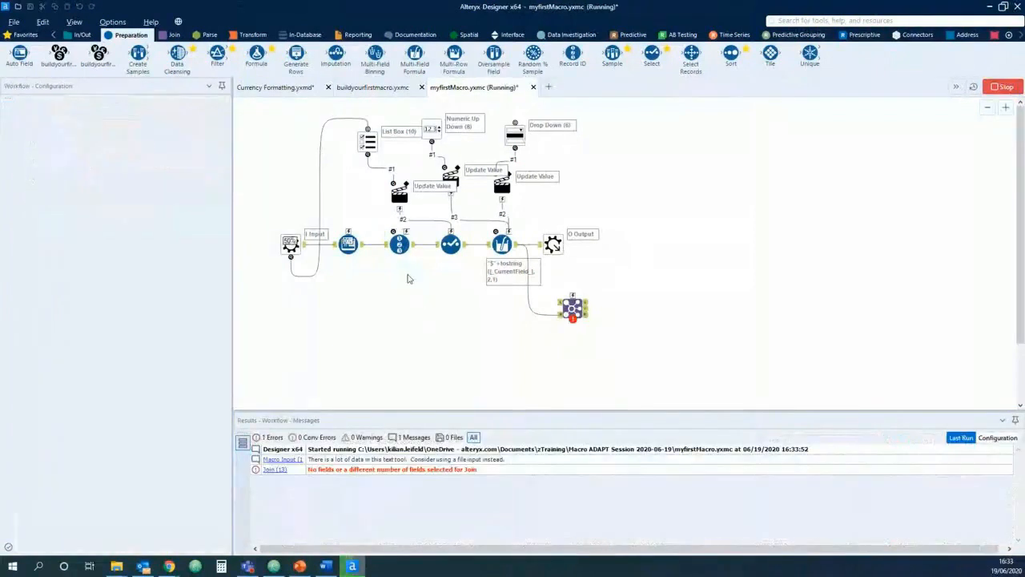
click(401, 245)
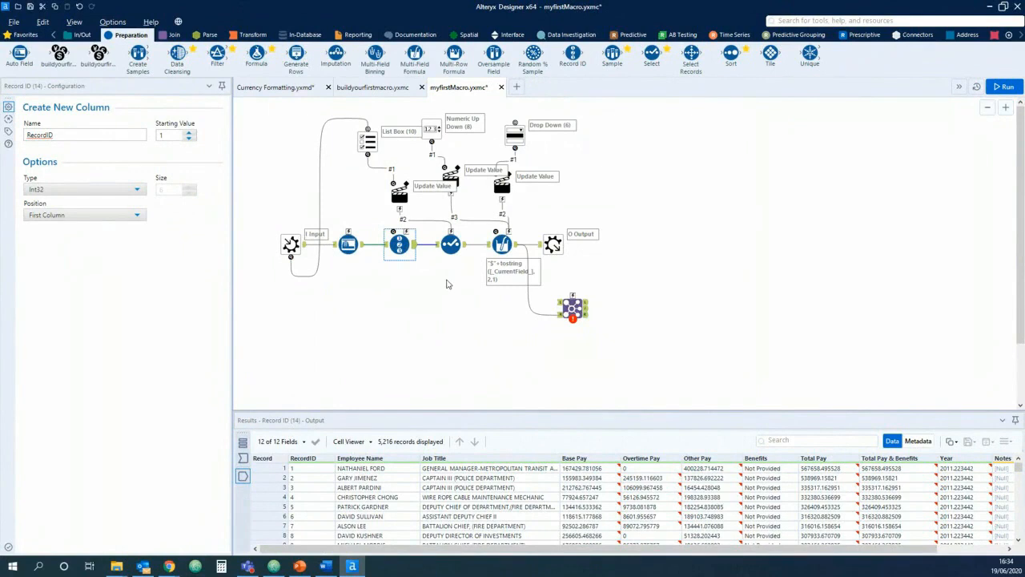
- Connect the Record ID output to the Join's left input and join both inputs on RecordID
mouse_move(415, 245)
mouse_down()
mouse_move(460, 265)
mouse_move(454, 277)
mouse_move(564, 311)
mouse_up()
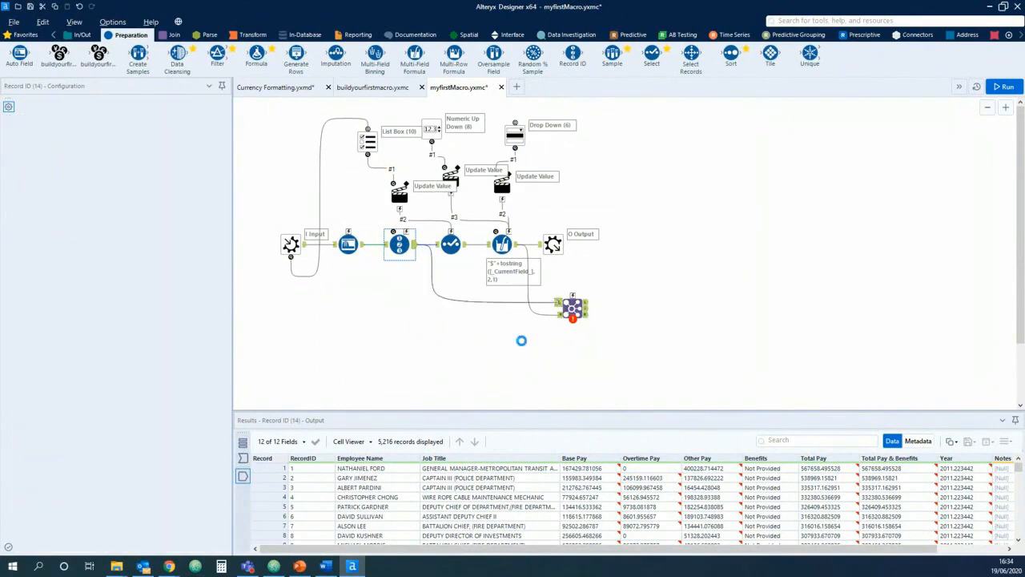
click(572, 305)
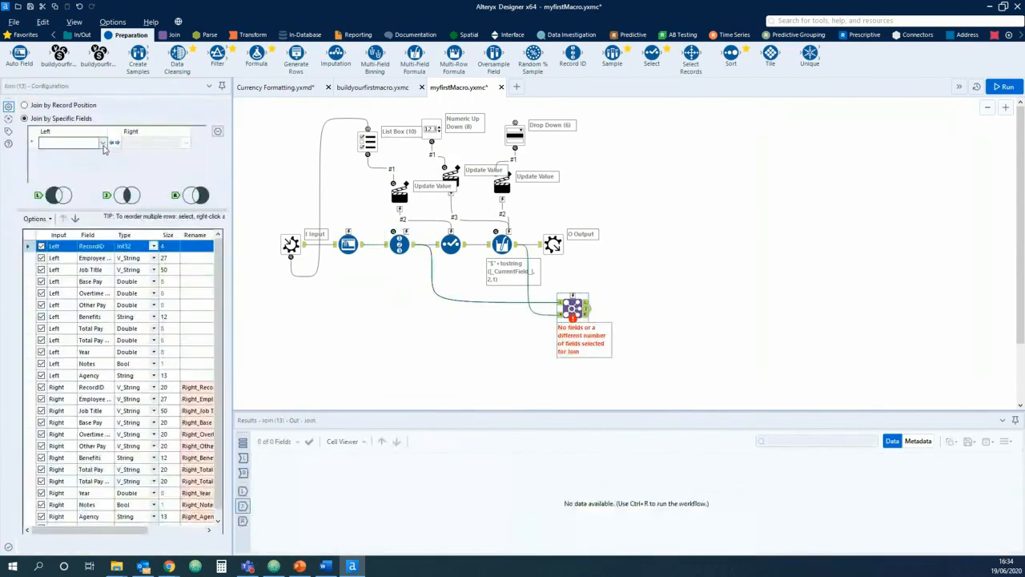
click(102, 143)
click(72, 154)
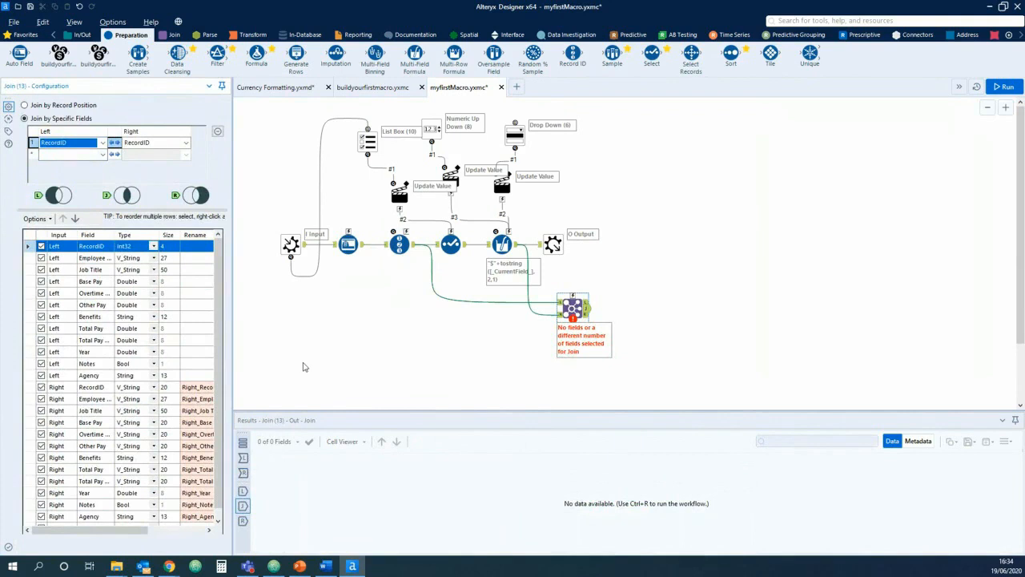
click(483, 354)
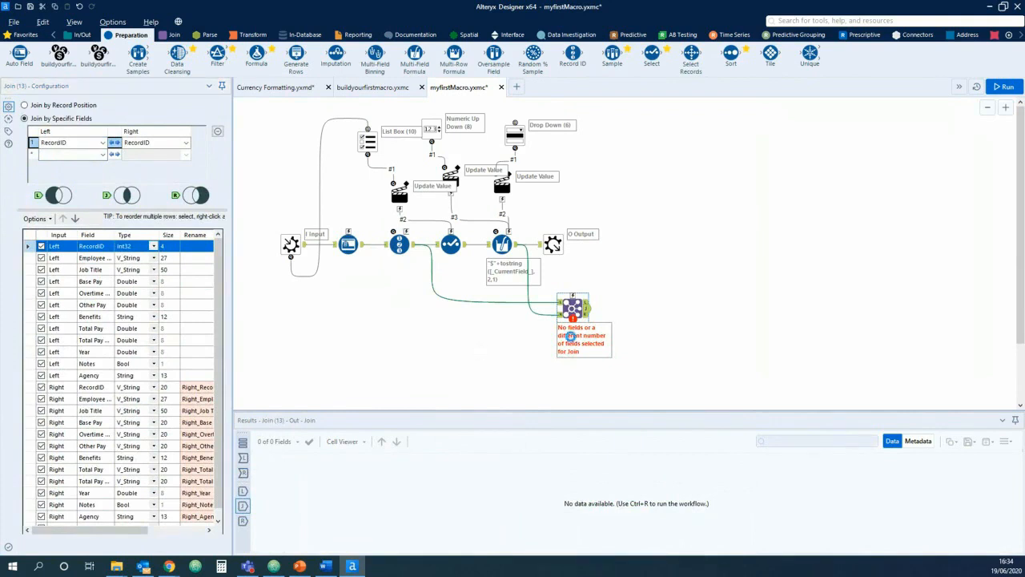
- Move the Macro Output beside the Join, delete its connection from the Multi-Field Formula, and feed it from the Join's J output
click(554, 253)
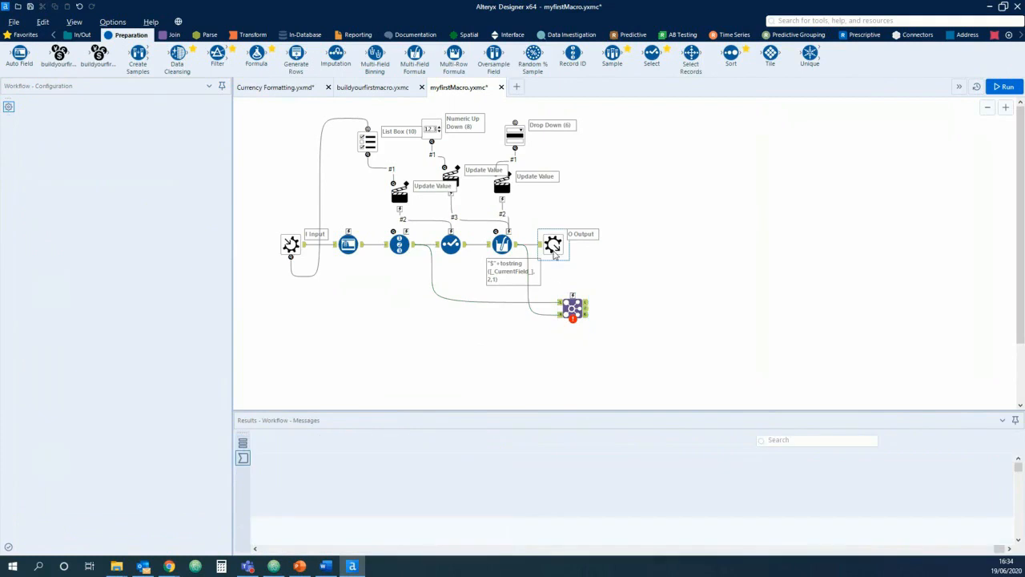
drag(554, 253, 677, 272)
click(606, 263)
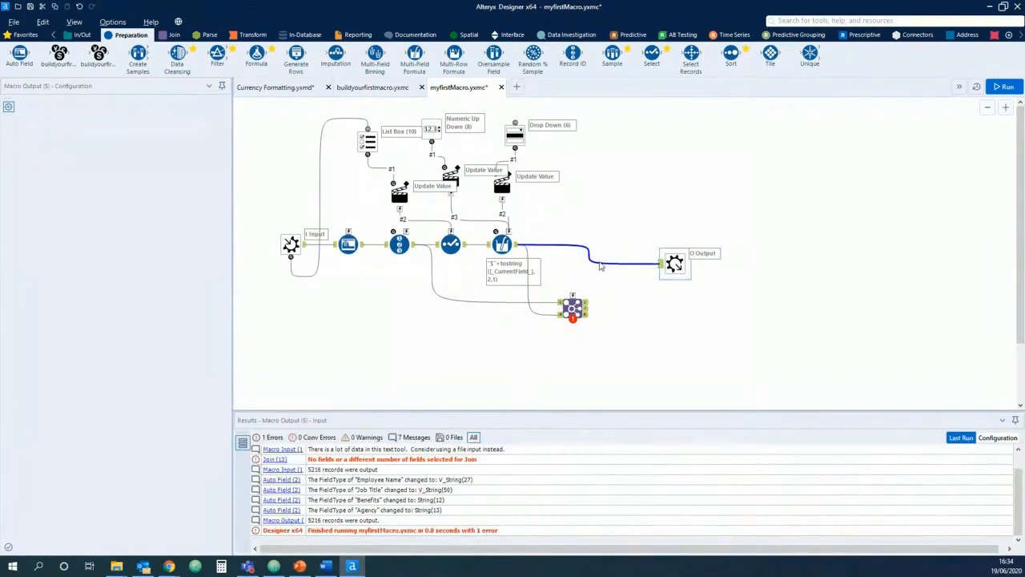
right_click(602, 262)
click(626, 284)
drag(669, 261, 651, 305)
- Run myfirstMacro again and examine the Join tool's field list, RecordID field types and messages
click(572, 307)
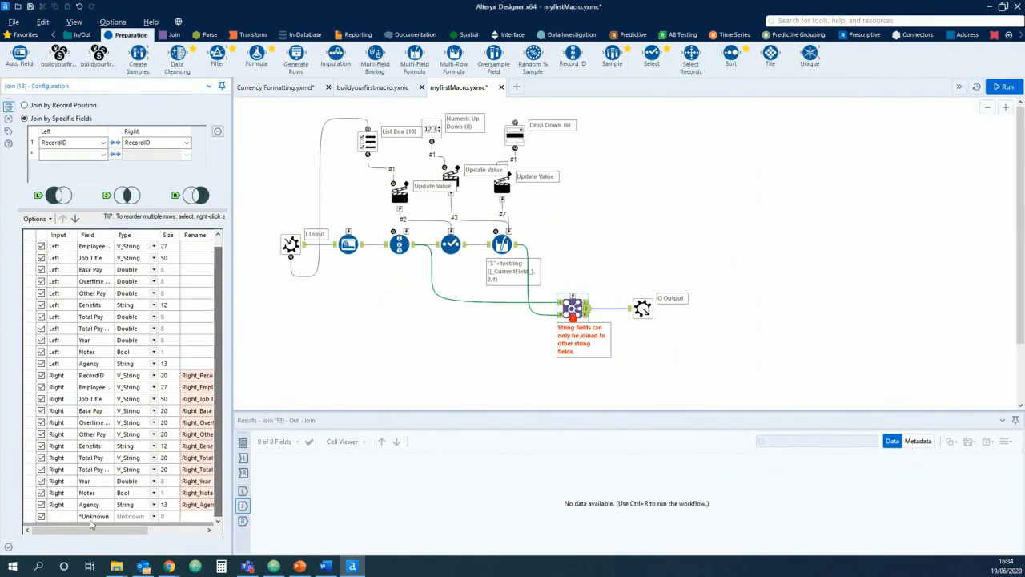
mouse_move(98, 530)
mouse_down()
mouse_move(156, 530)
mouse_move(96, 530)
mouse_up()
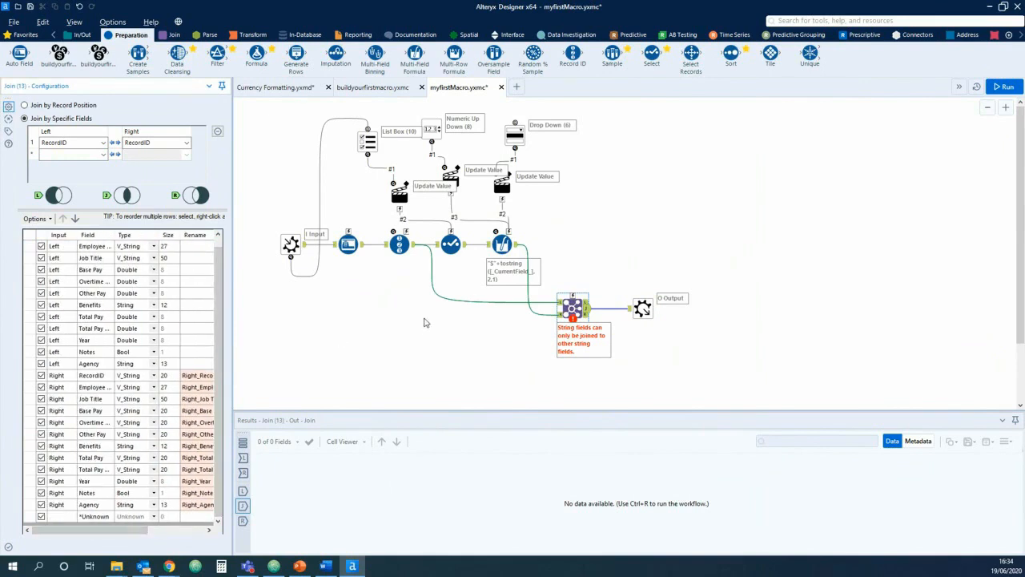
click(441, 341)
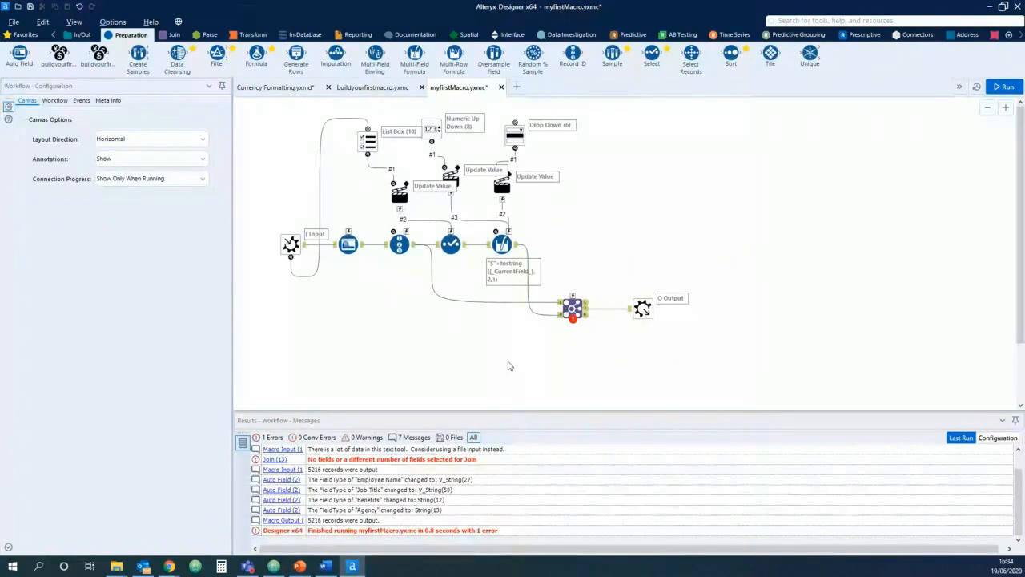
click(572, 307)
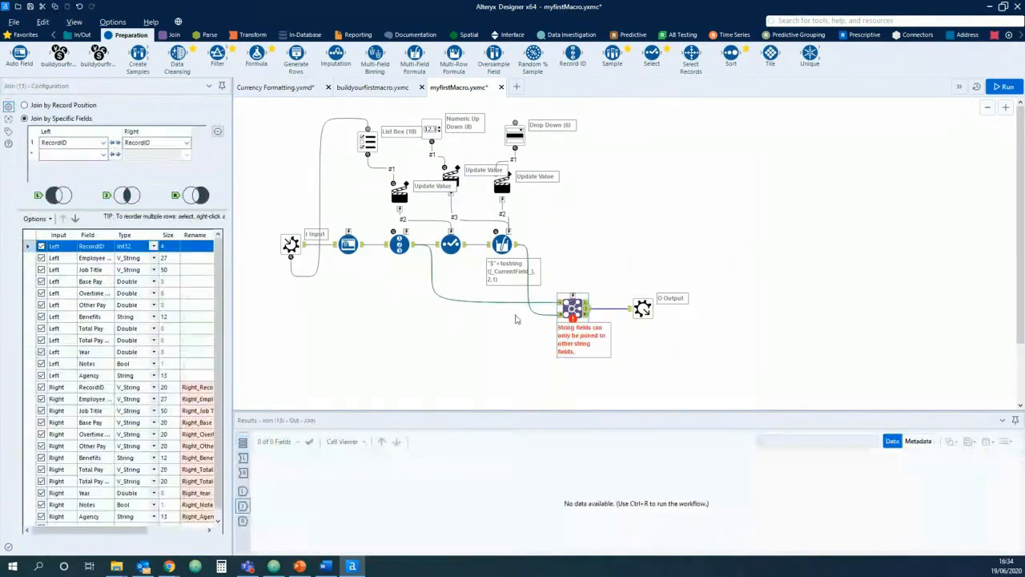
click(462, 336)
key(ctrl+r)
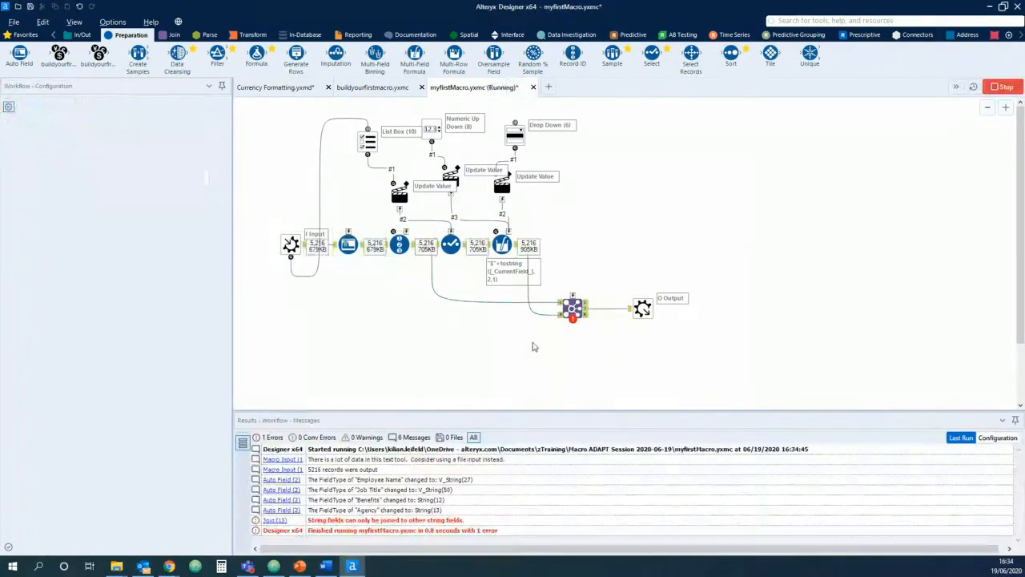
click(571, 309)
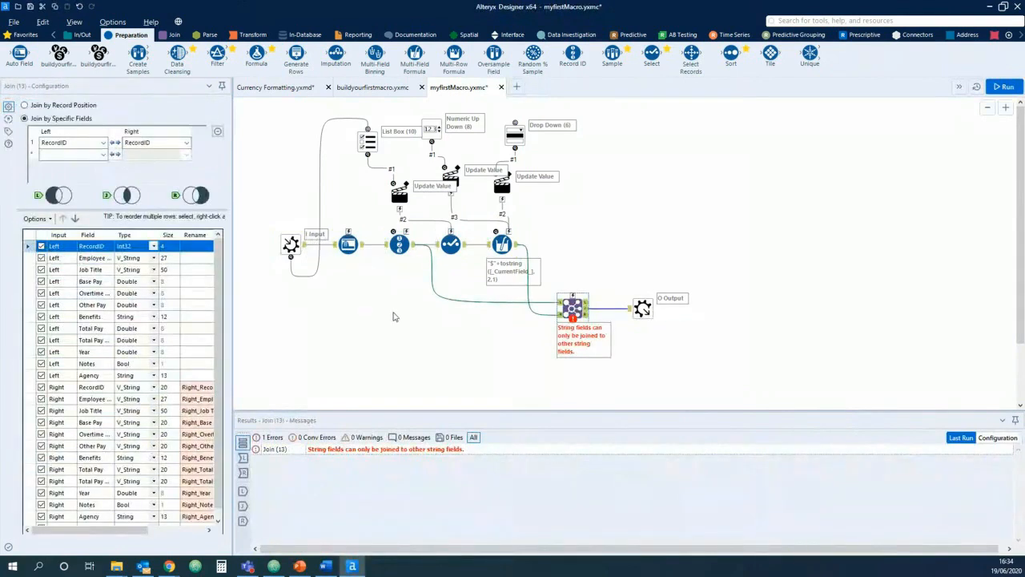
click(393, 317)
click(571, 306)
drag(158, 534, 201, 430)
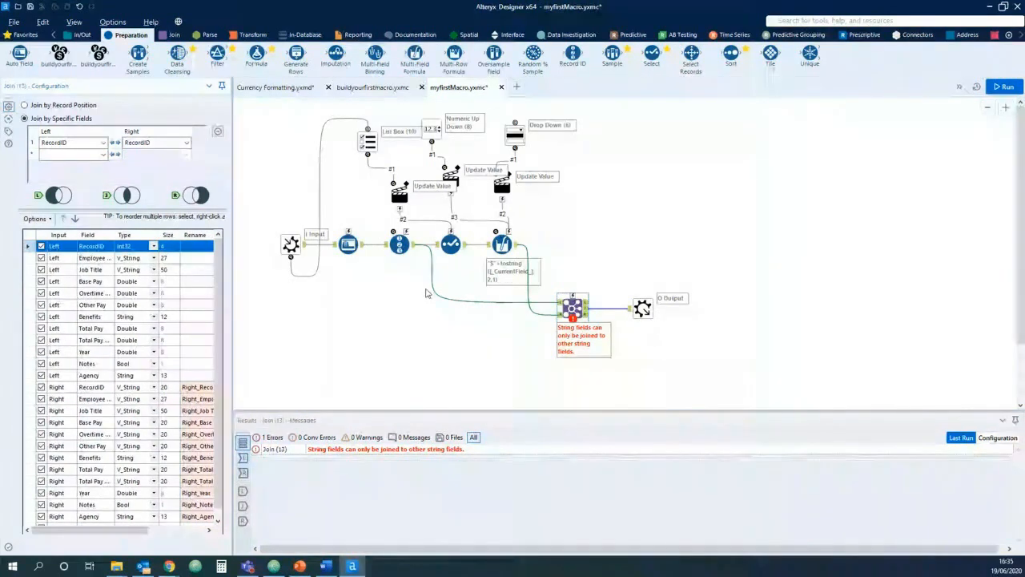
- Compare the Join tool's field list in buildyourfirstmacro with the one in myfirstMacro
click(381, 93)
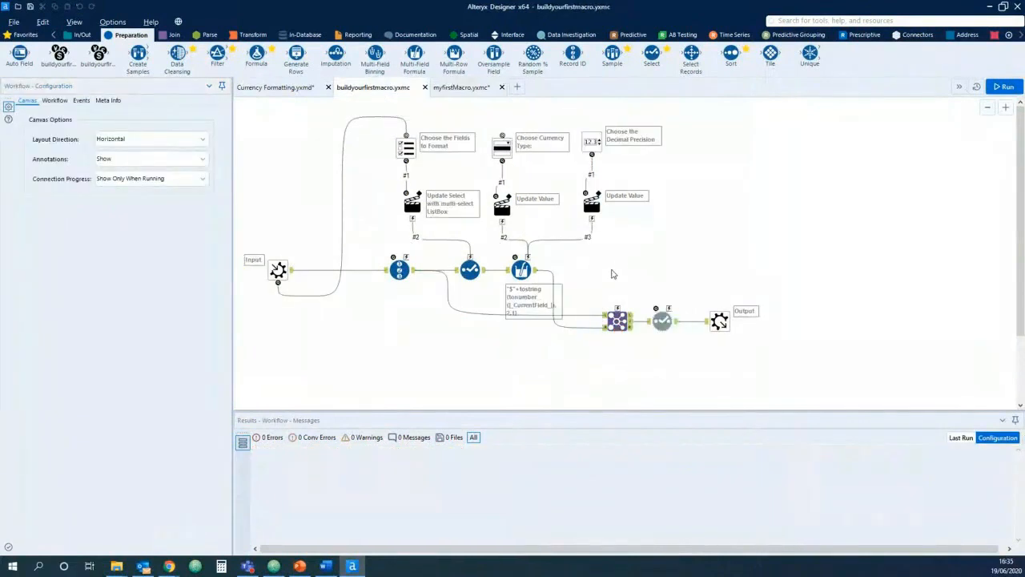
click(618, 322)
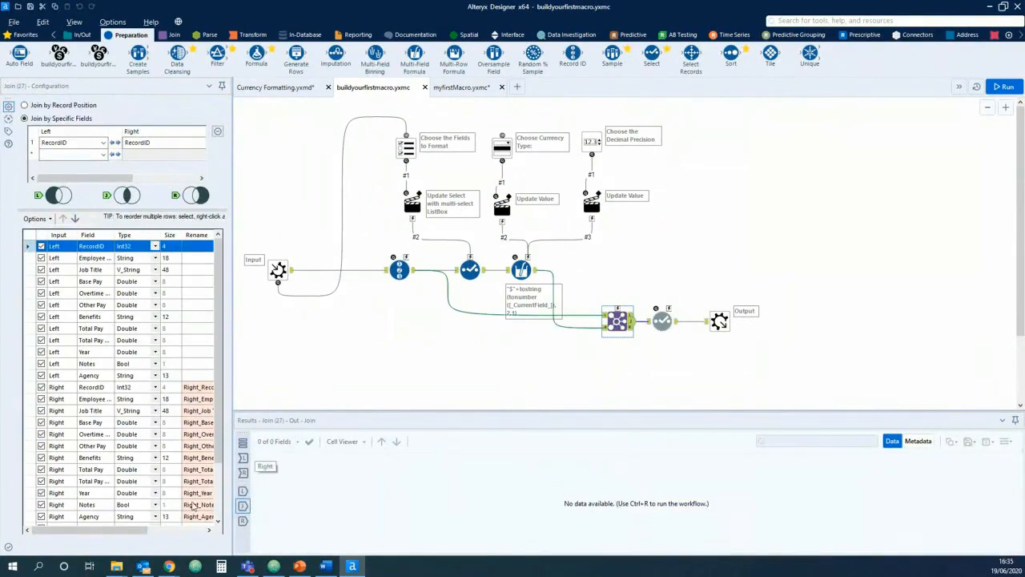
drag(138, 532, 98, 533)
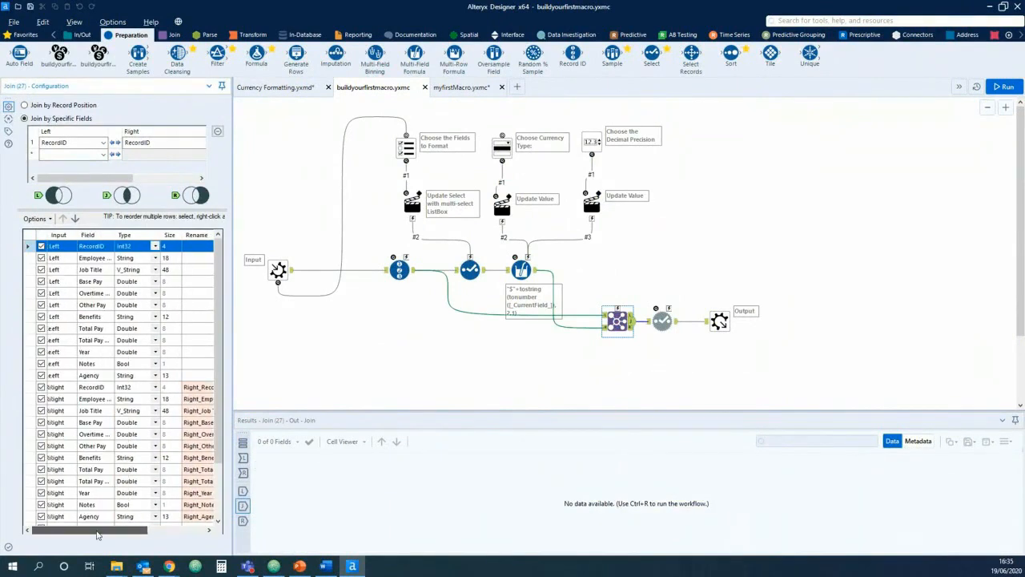
drag(215, 375, 228, 432)
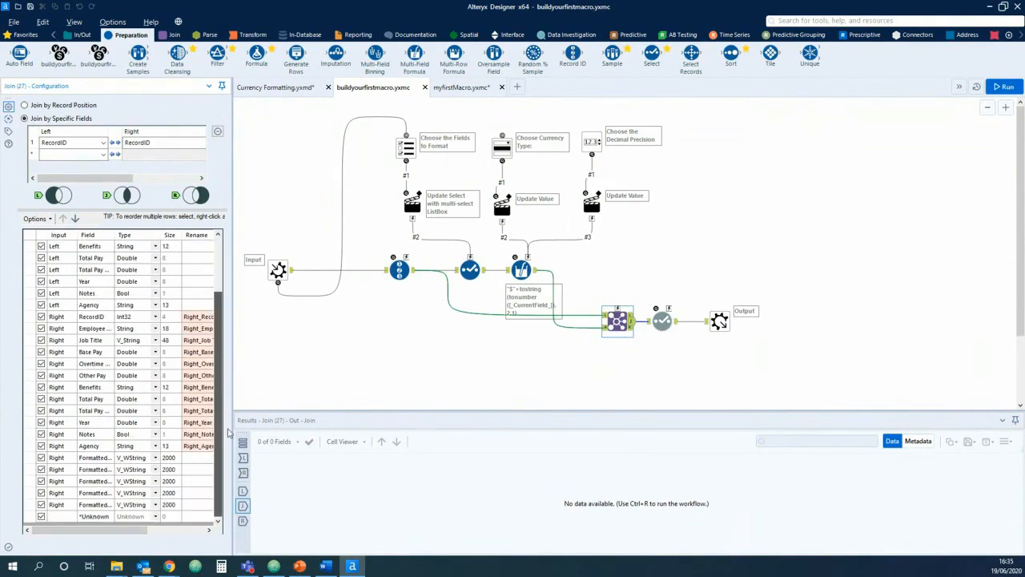
click(451, 86)
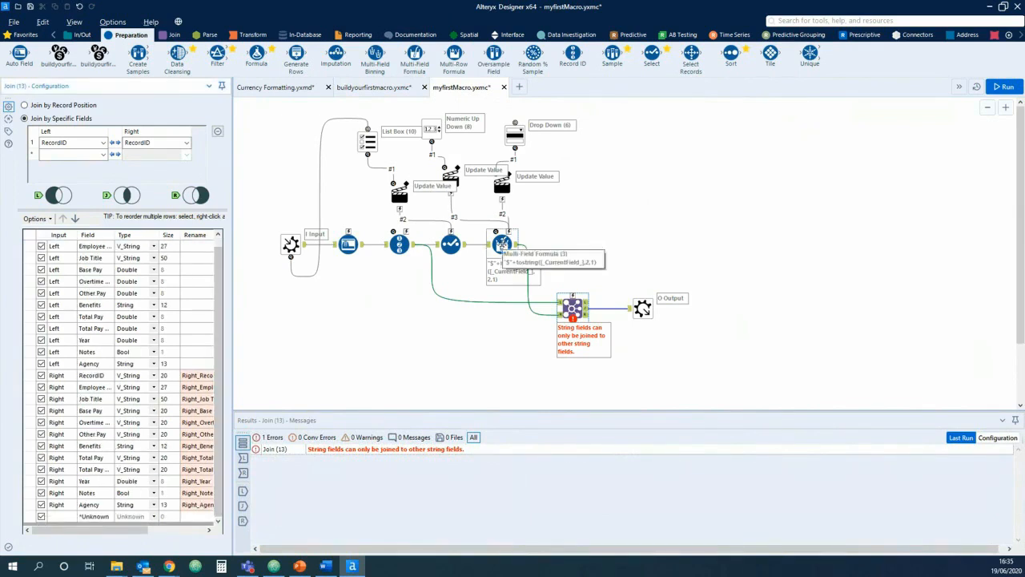
- Check which numeric fields and output type the Multi-Field Formula in myfirstMacro uses
click(502, 244)
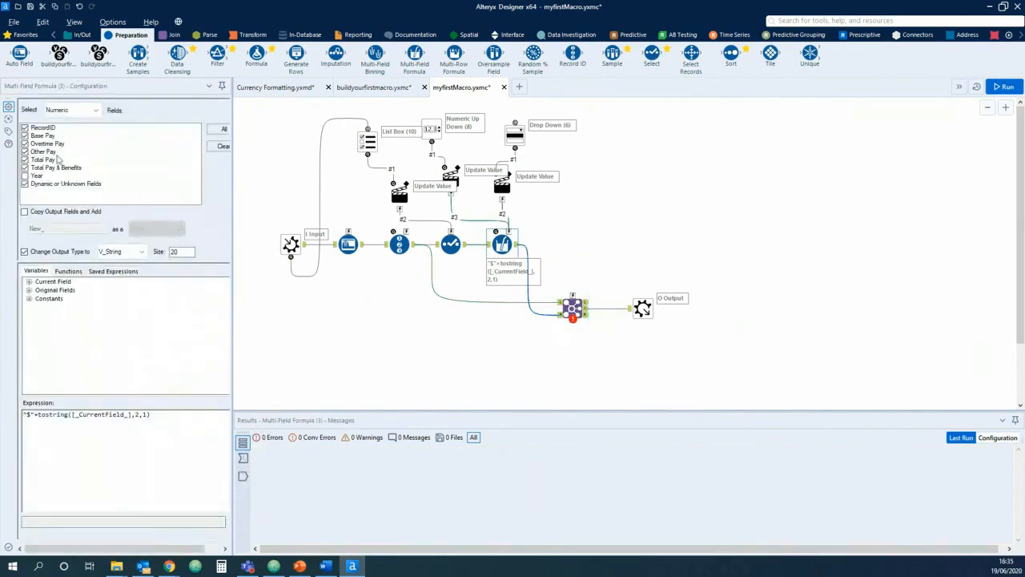
click(599, 346)
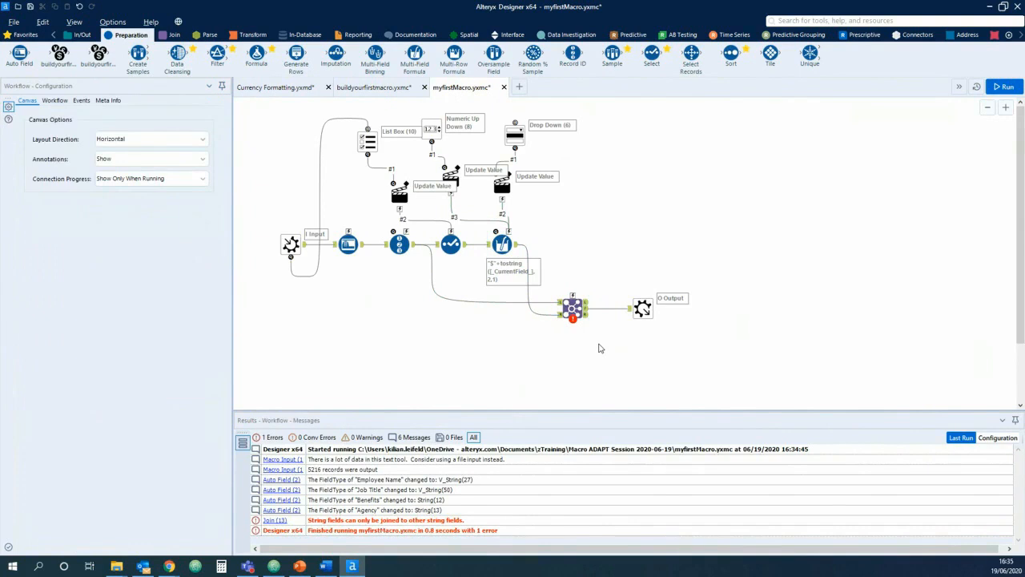
- In buildyourfirstmacro, delete the Dynamic Select, connect the Join's J output directly to the Macro Output, and save the macro
click(372, 91)
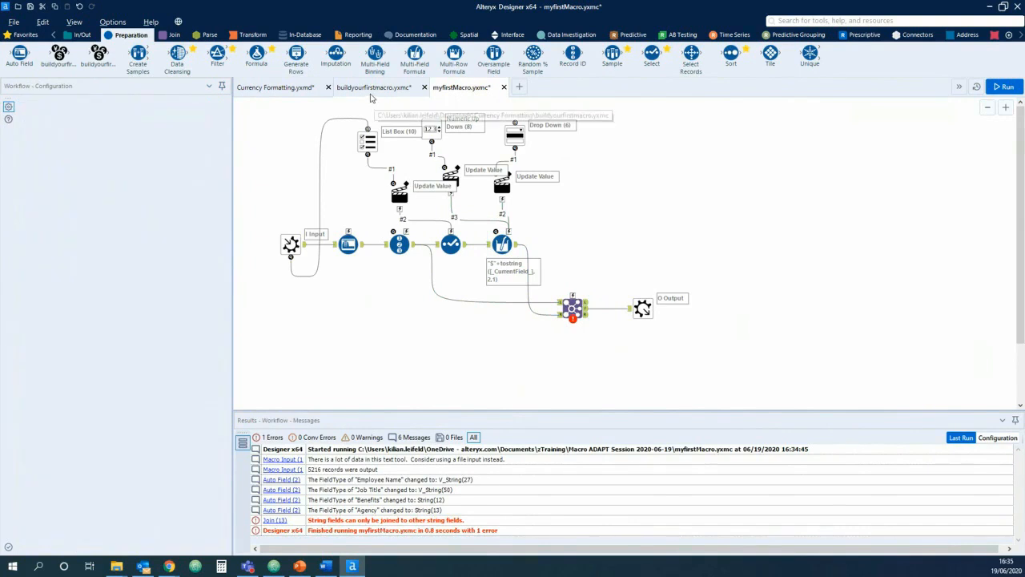
click(661, 320)
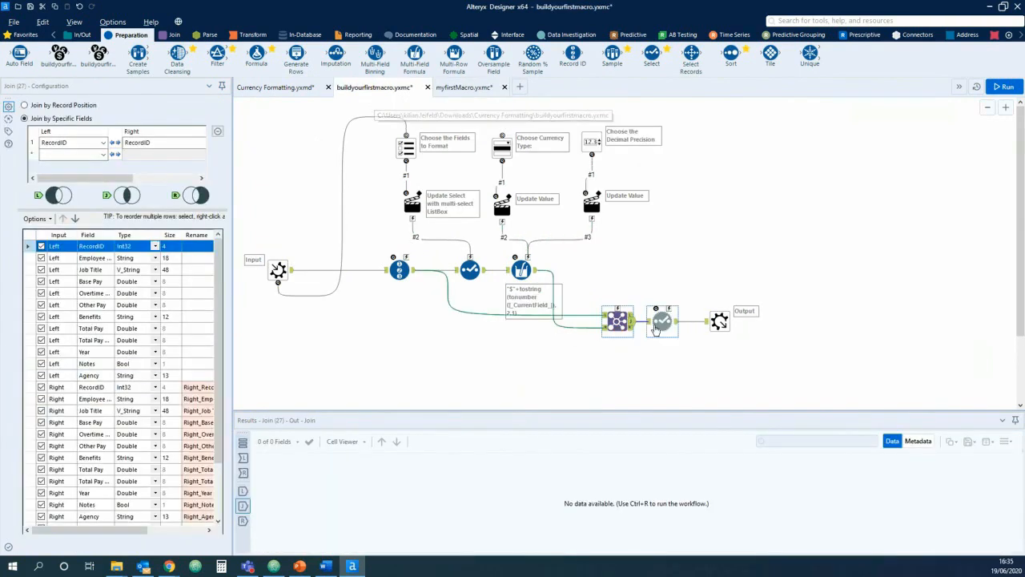
right_click(661, 320)
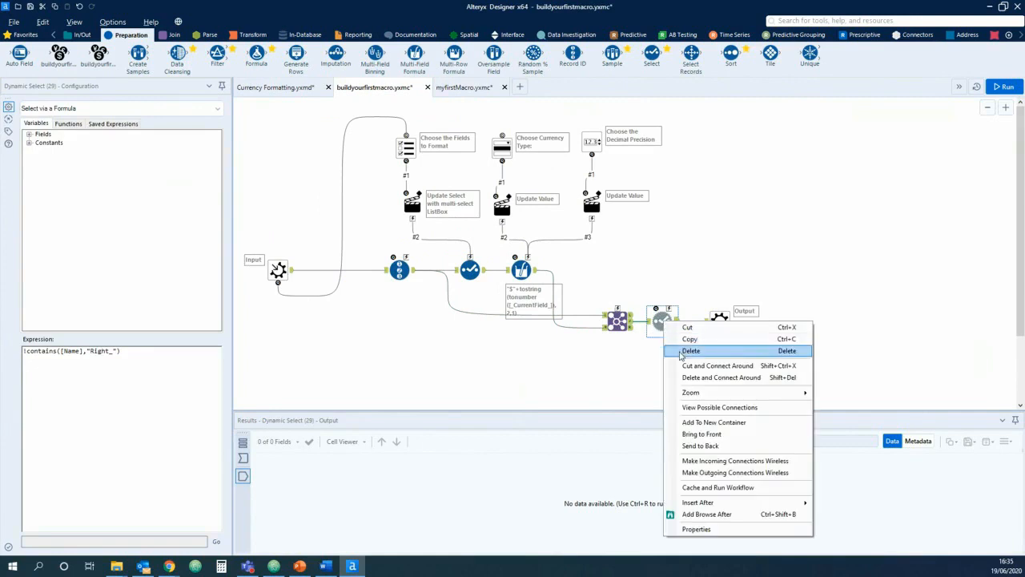
click(682, 351)
drag(630, 321, 706, 322)
click(616, 320)
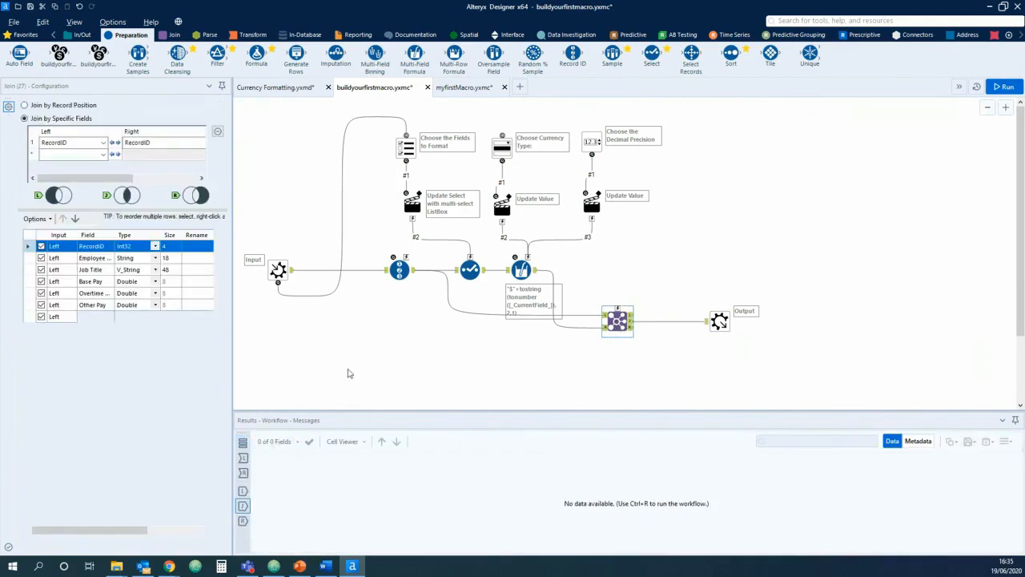
click(558, 353)
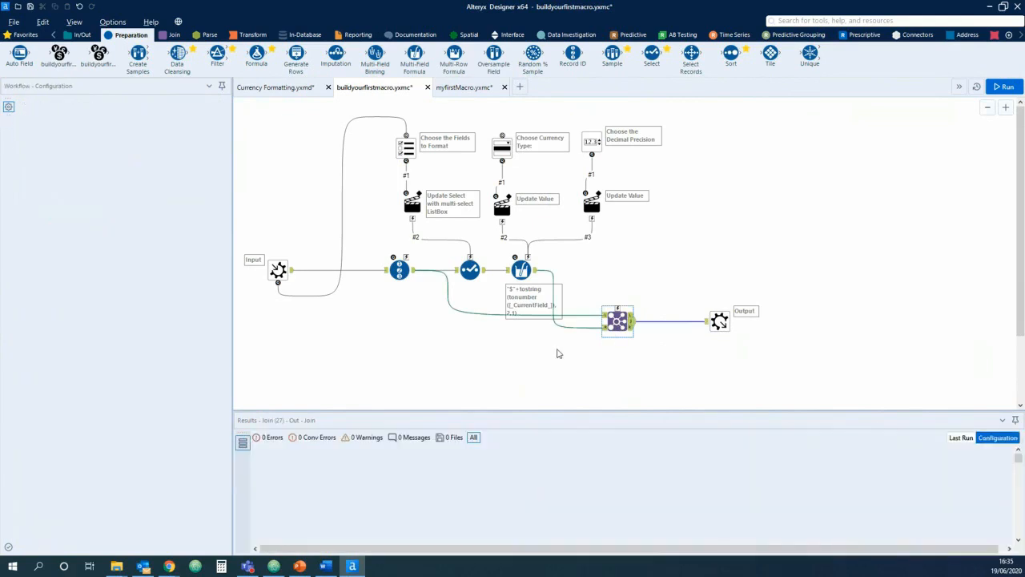
key(ctrl+s)
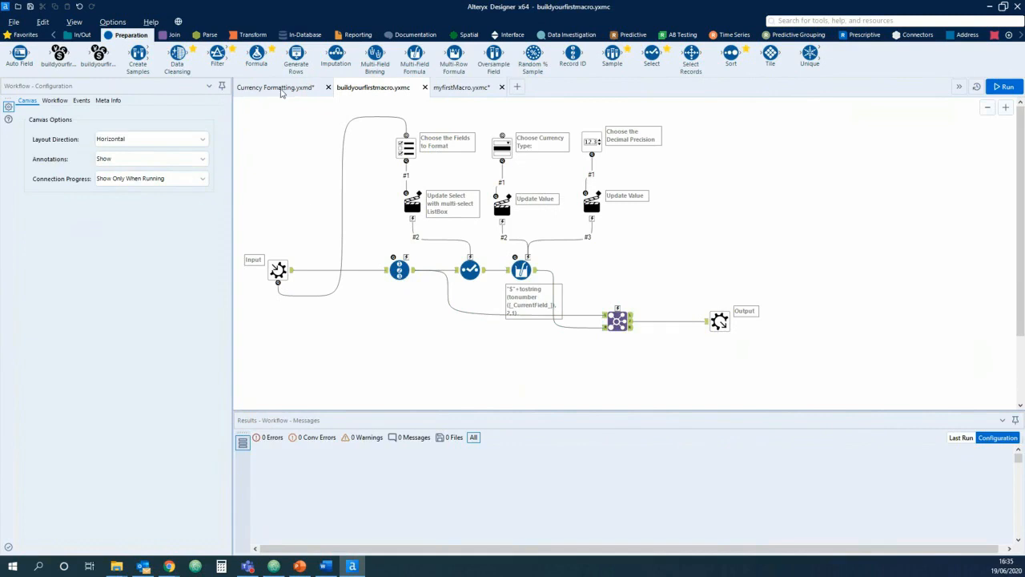
- Return to Currency Formatting, accept the macro refresh, and arrange the two overlapping macro tools apart inside the Automated container
click(274, 90)
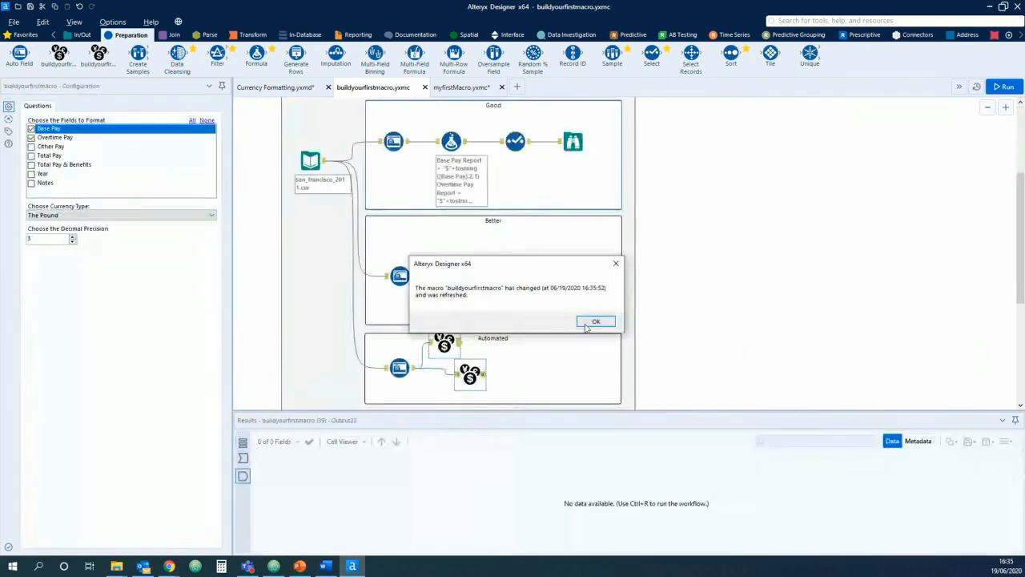
click(595, 321)
drag(470, 374, 540, 358)
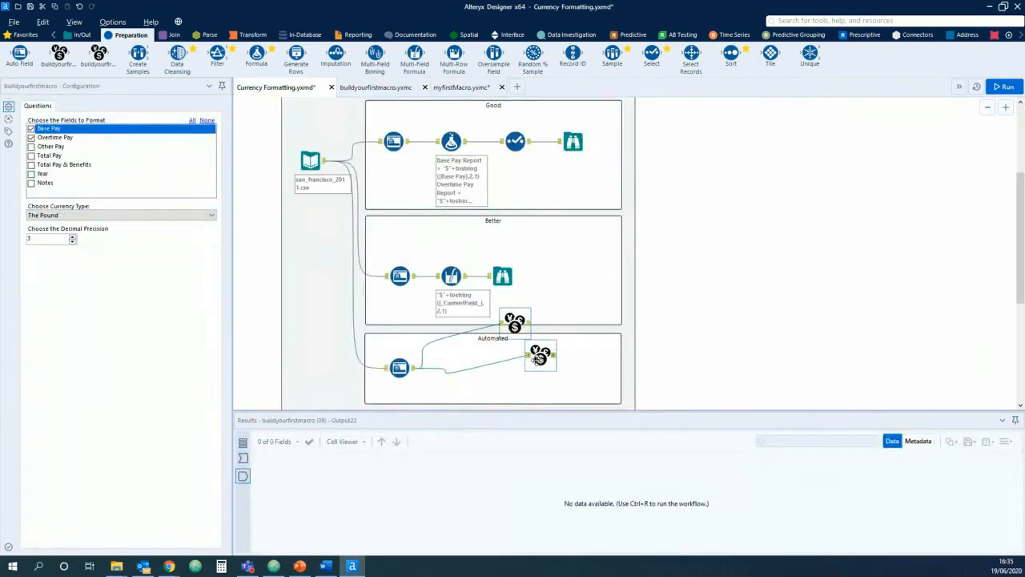
click(715, 312)
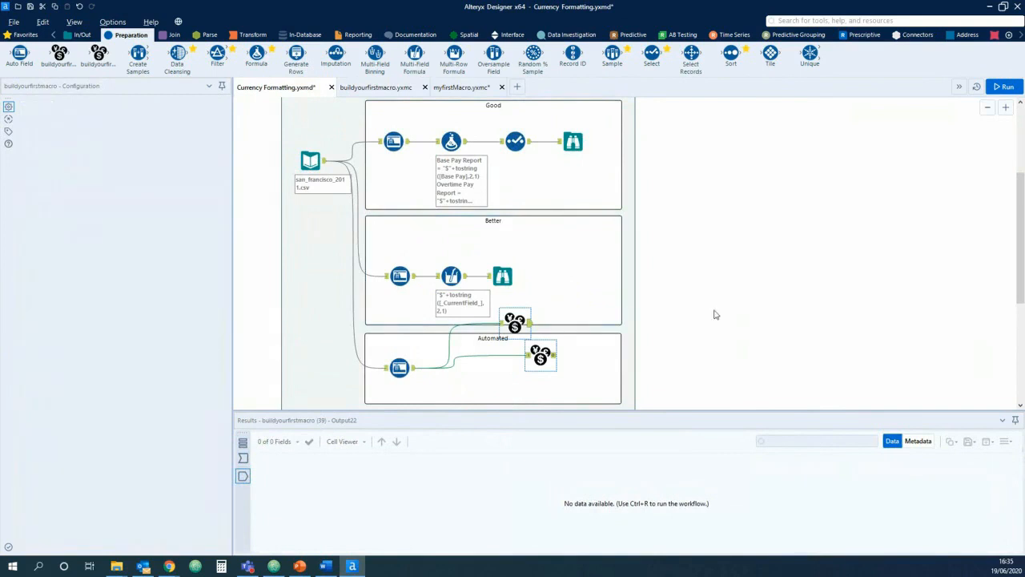
drag(515, 323, 483, 381)
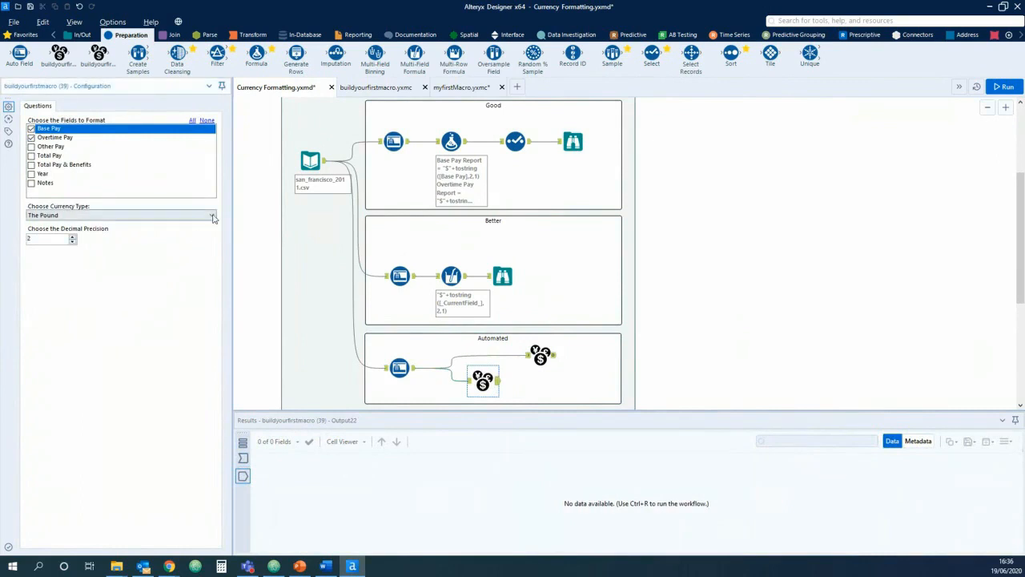
- Set the lower macro's currency type to The Dollar and add Other Pay to its fields to format
click(104, 214)
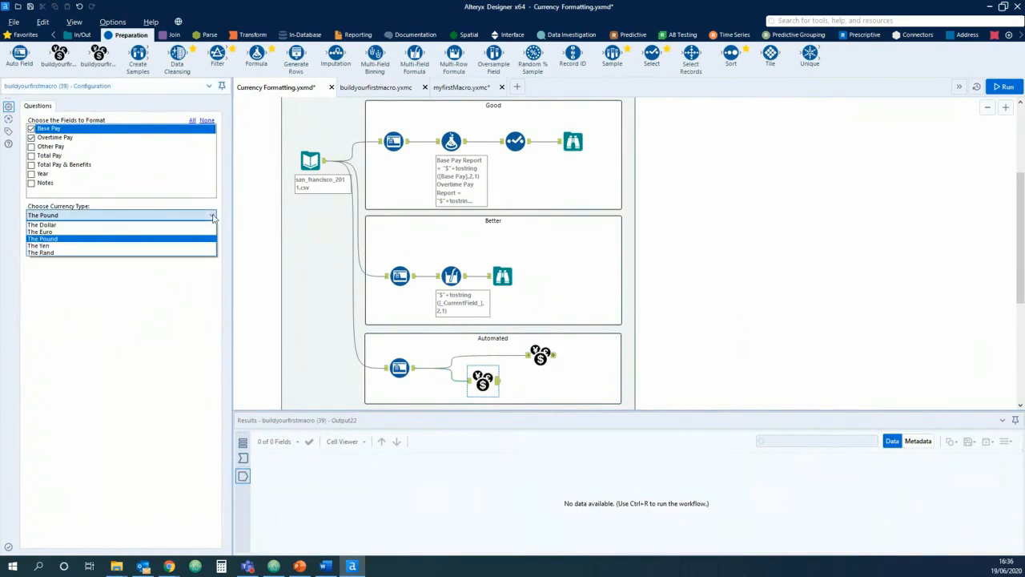
click(74, 225)
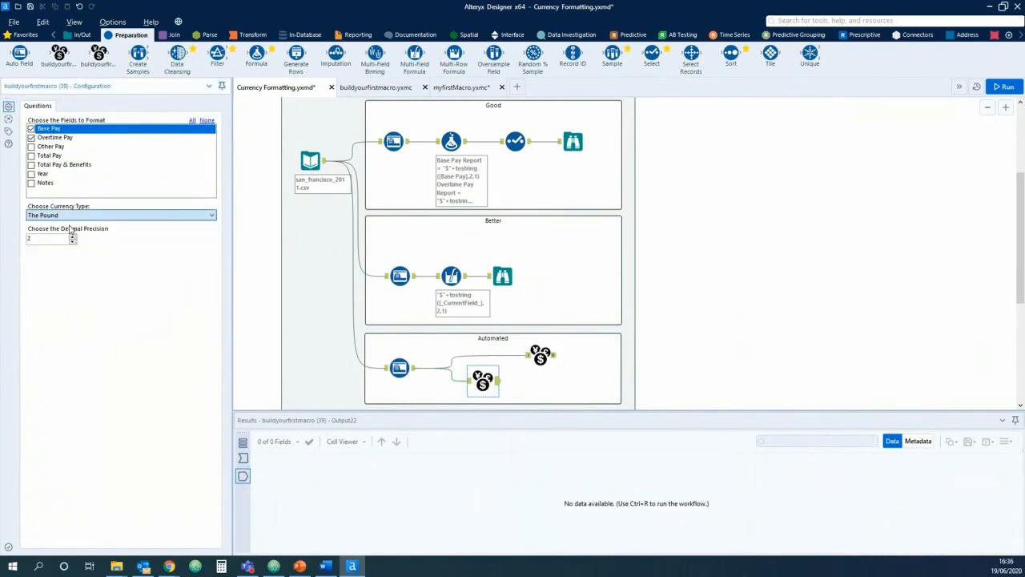
click(31, 147)
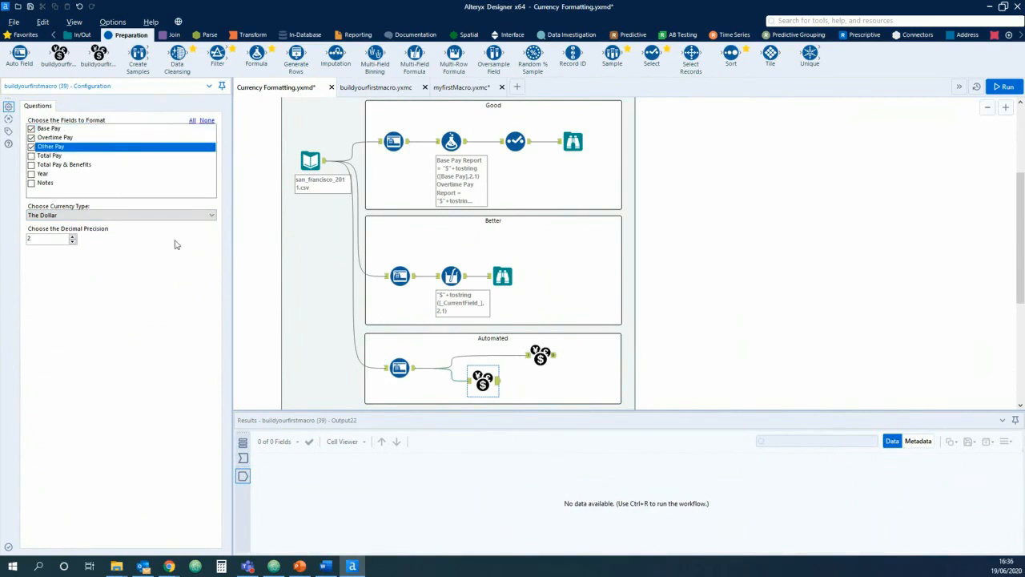
click(707, 345)
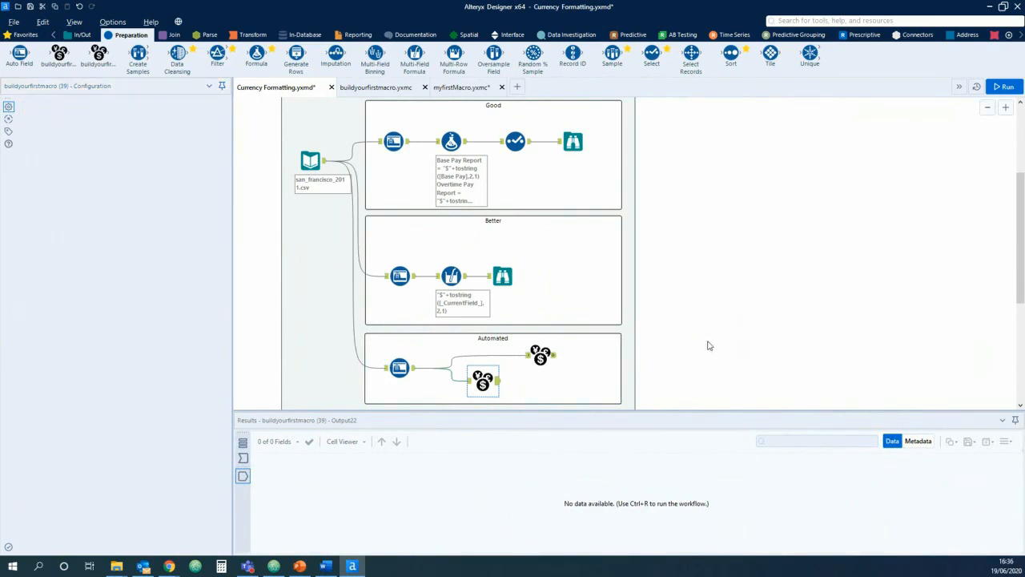
- Run Currency Formatting and view the output data of the lower macro tool
key(ctrl+r)
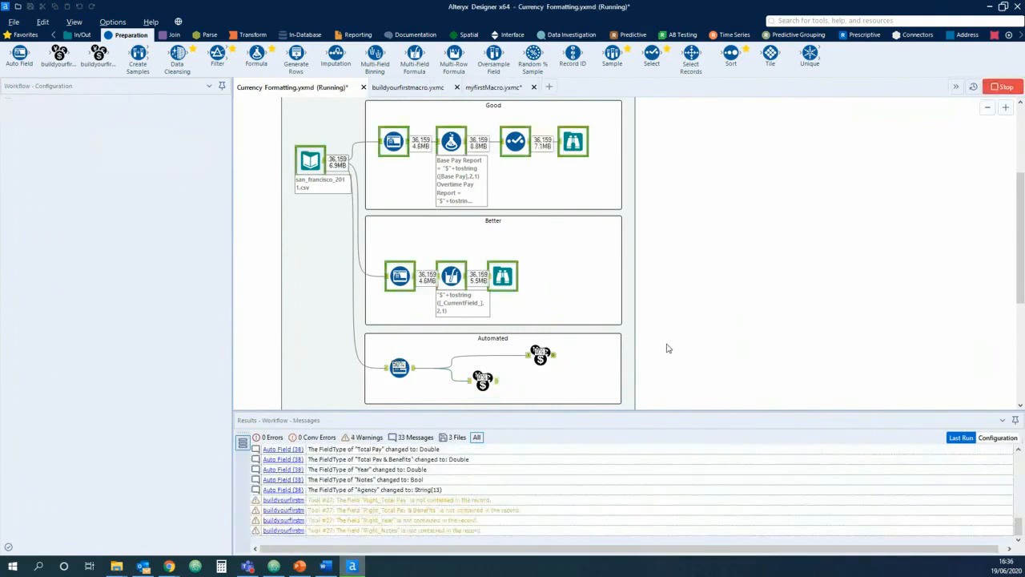
click(483, 381)
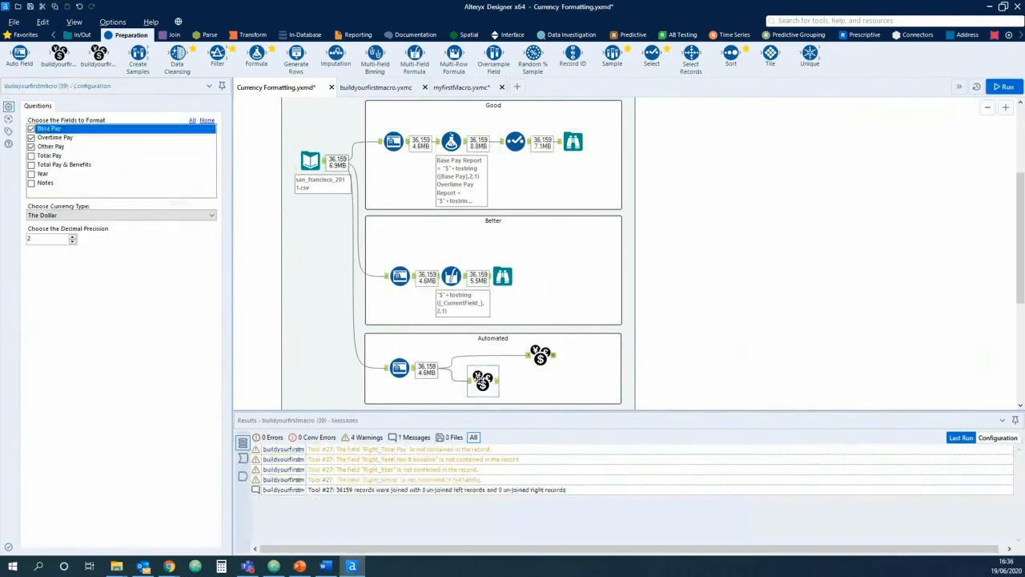
click(243, 475)
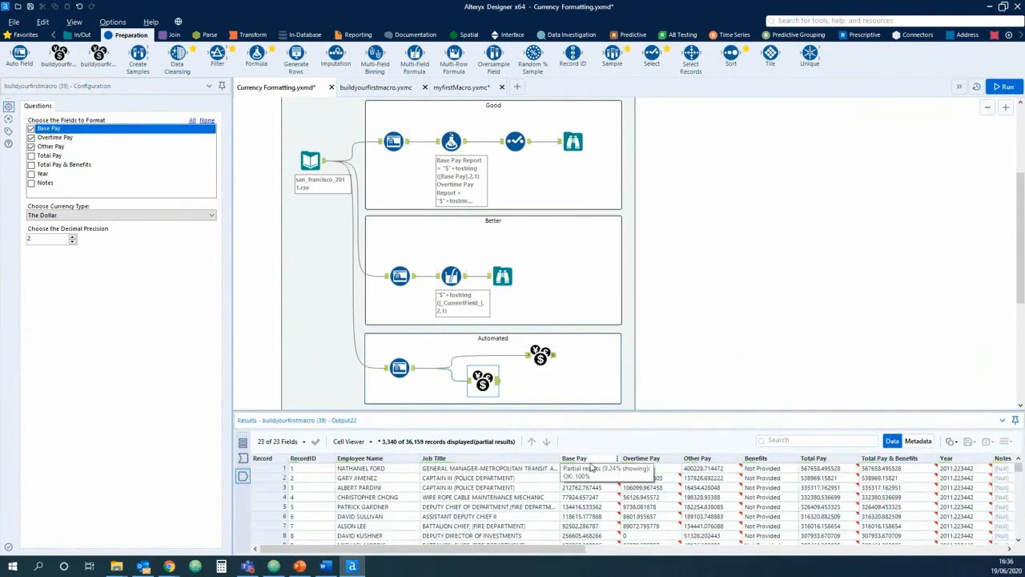
- Examine the copy-output-fields option and its Formatted_ prefix in buildyourfirstmacro's Multi-Field Formula
click(375, 90)
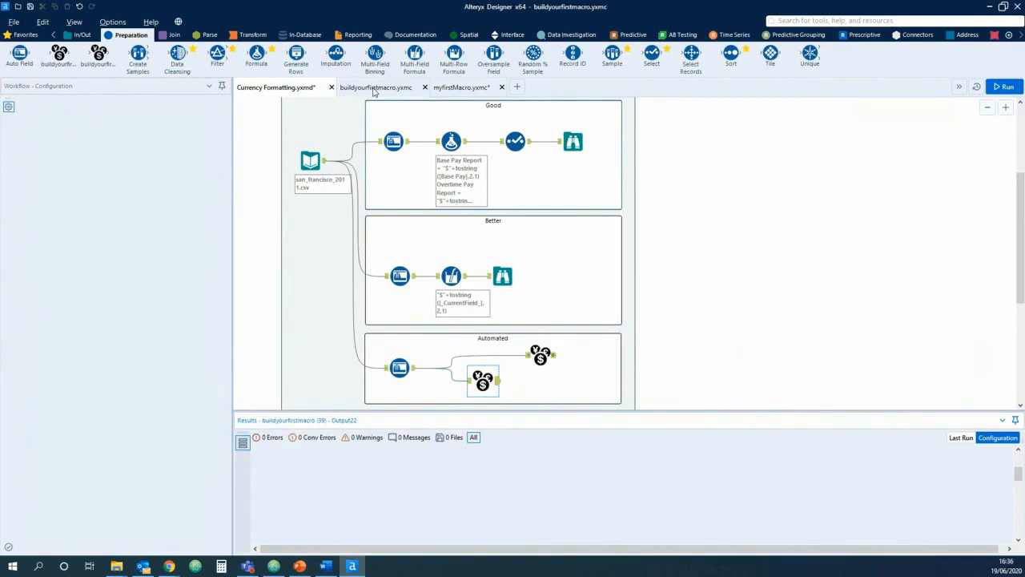
click(520, 269)
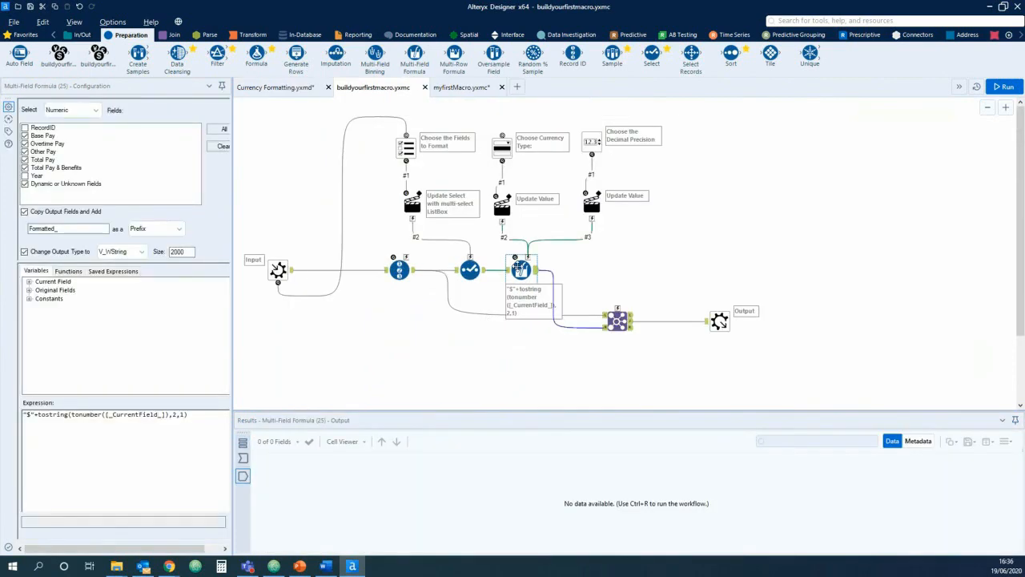
click(25, 212)
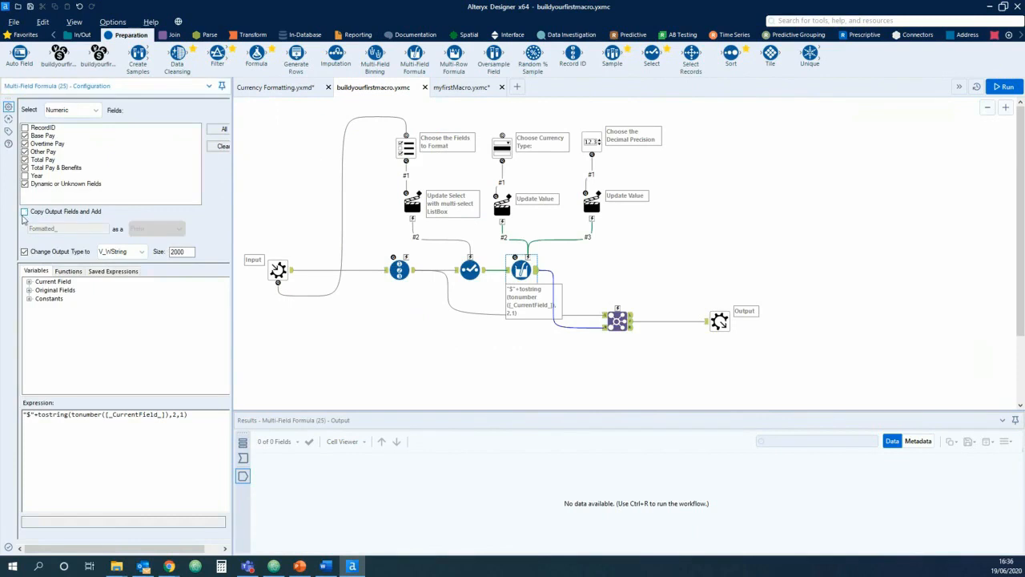
click(25, 213)
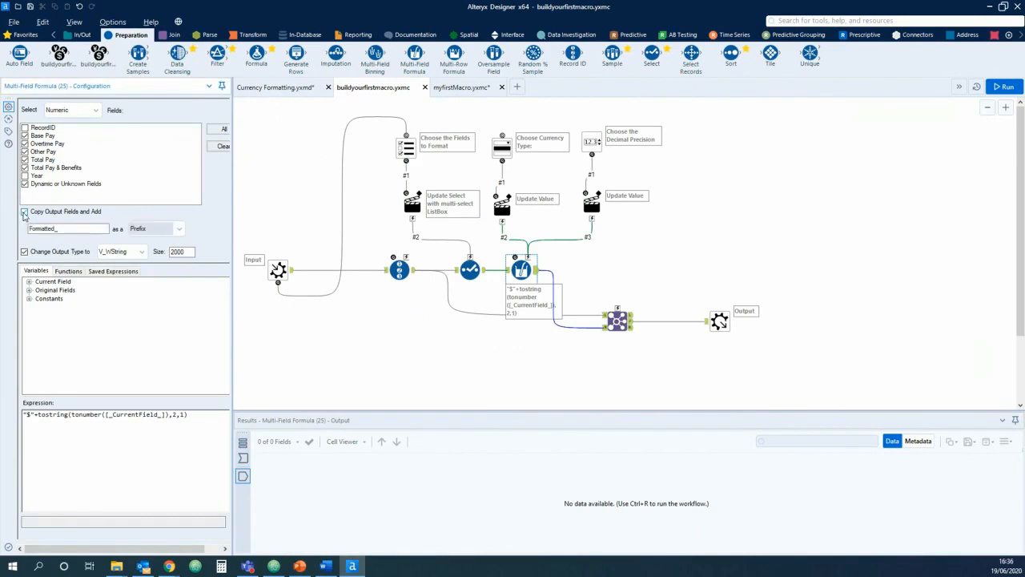
drag(80, 229, 12, 229)
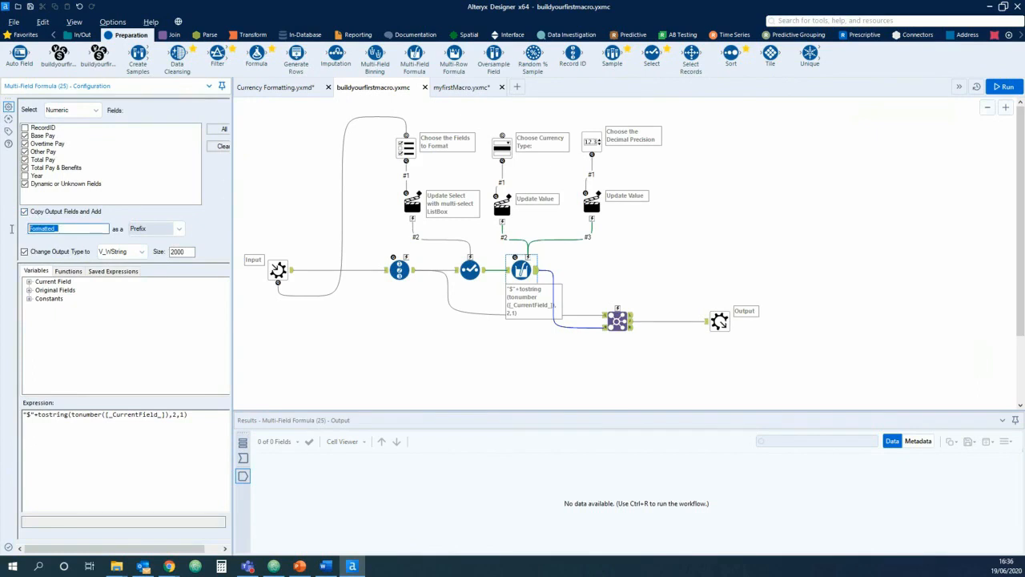
click(73, 229)
click(439, 341)
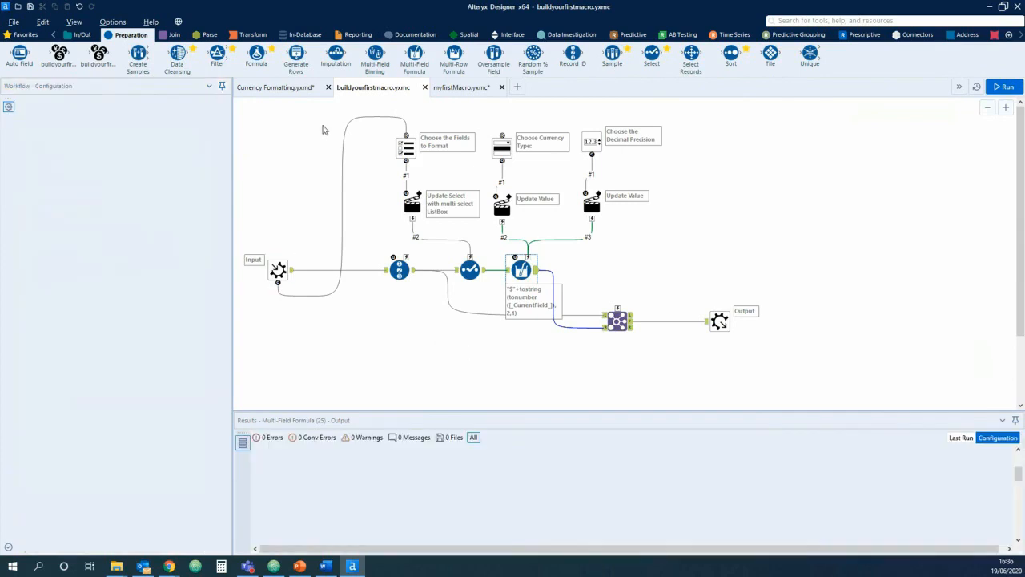
- Back in Currency Formatting, compare the original, Right_ and Formatted_ pay columns in the macro's output data
click(276, 86)
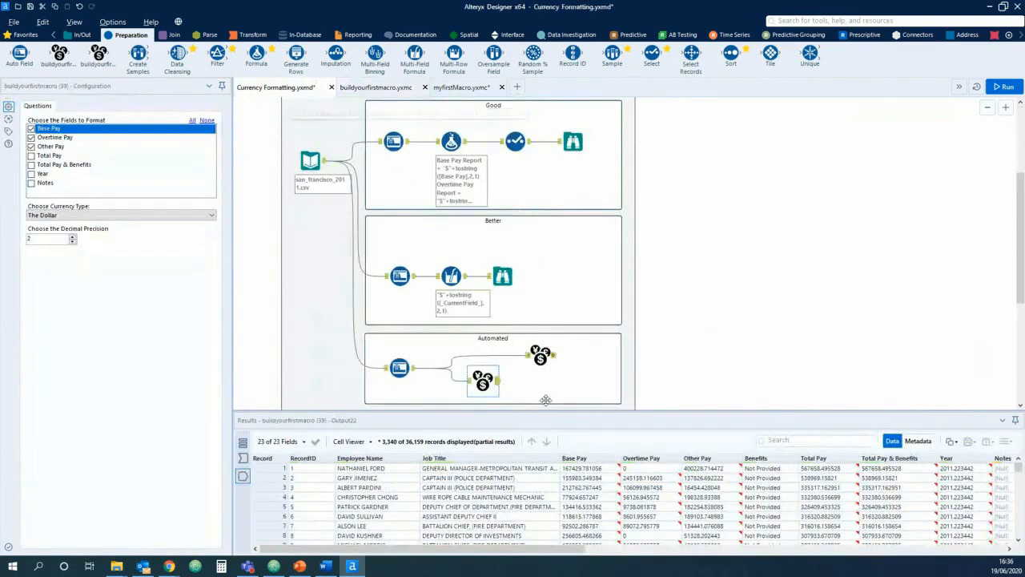
drag(515, 554, 933, 553)
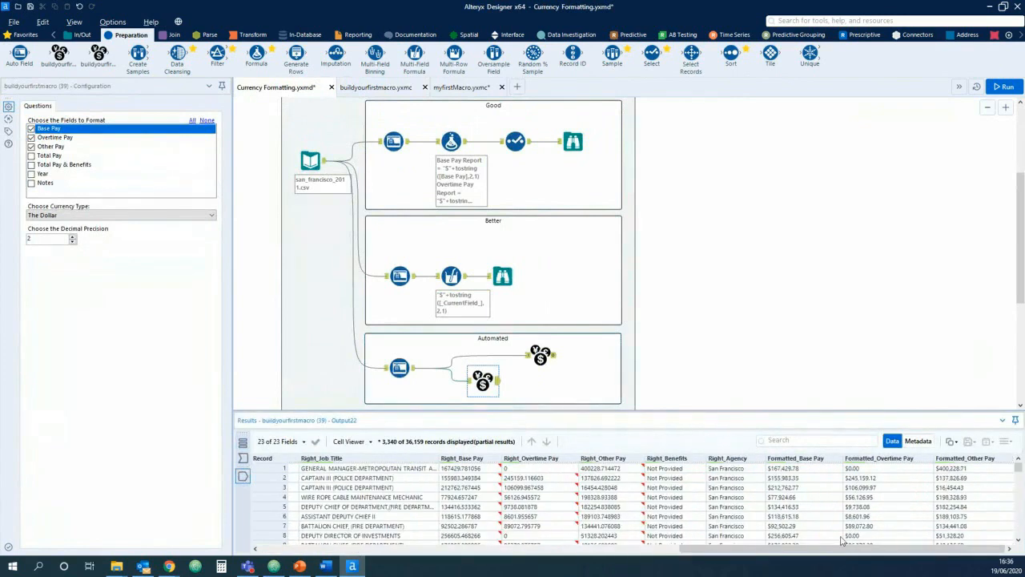
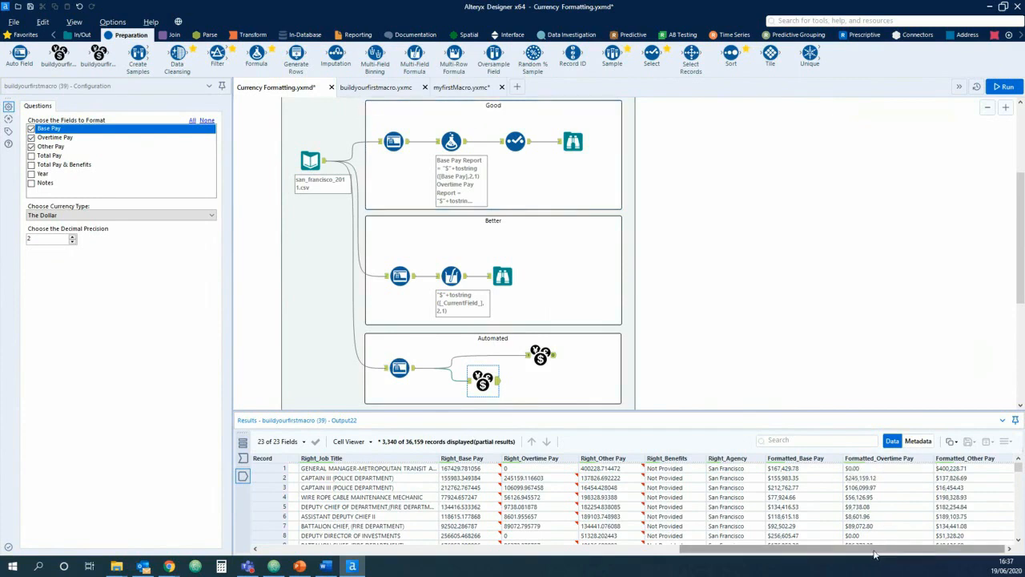
drag(875, 552, 536, 532)
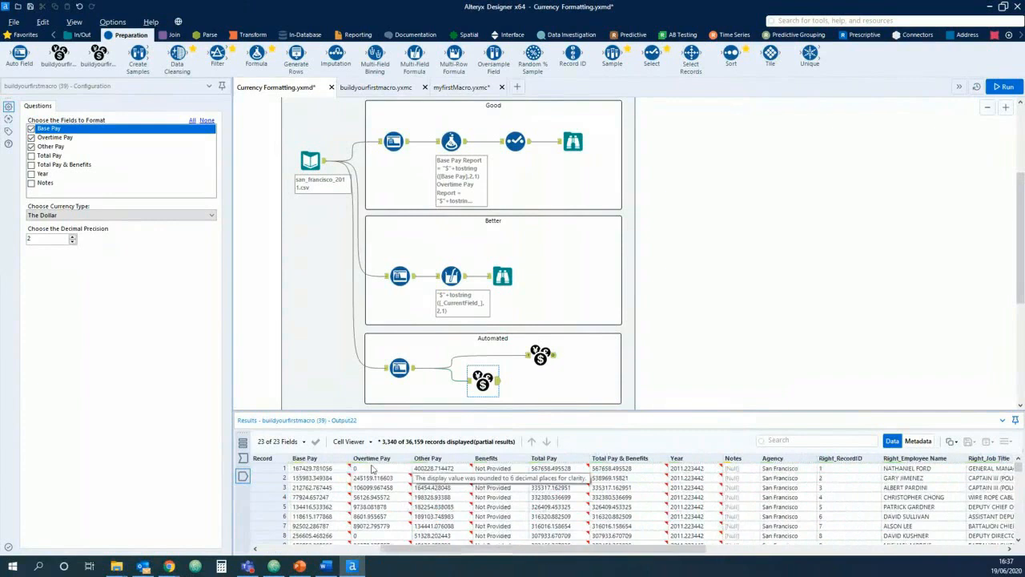
drag(514, 550, 741, 547)
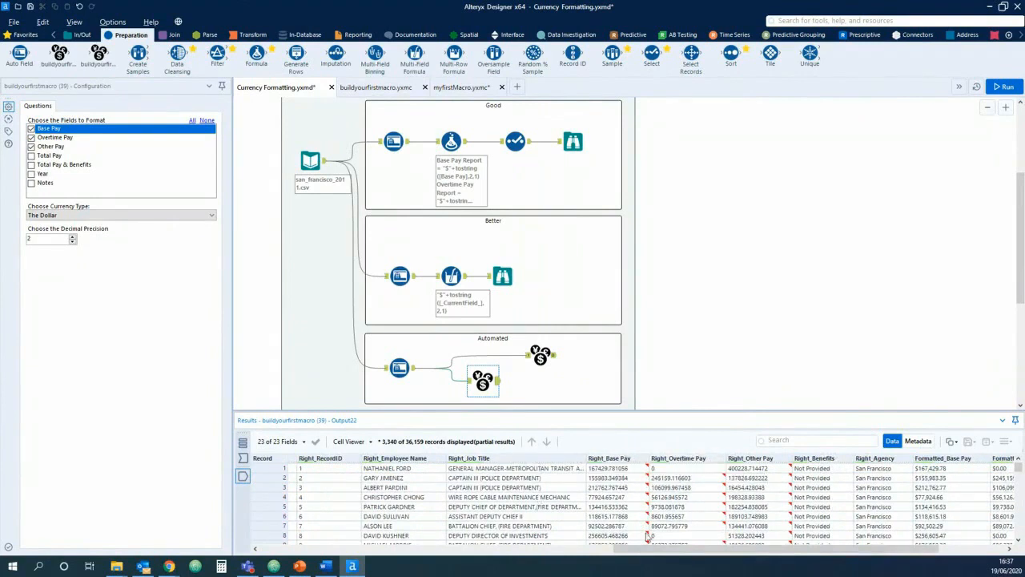
drag(674, 549, 740, 553)
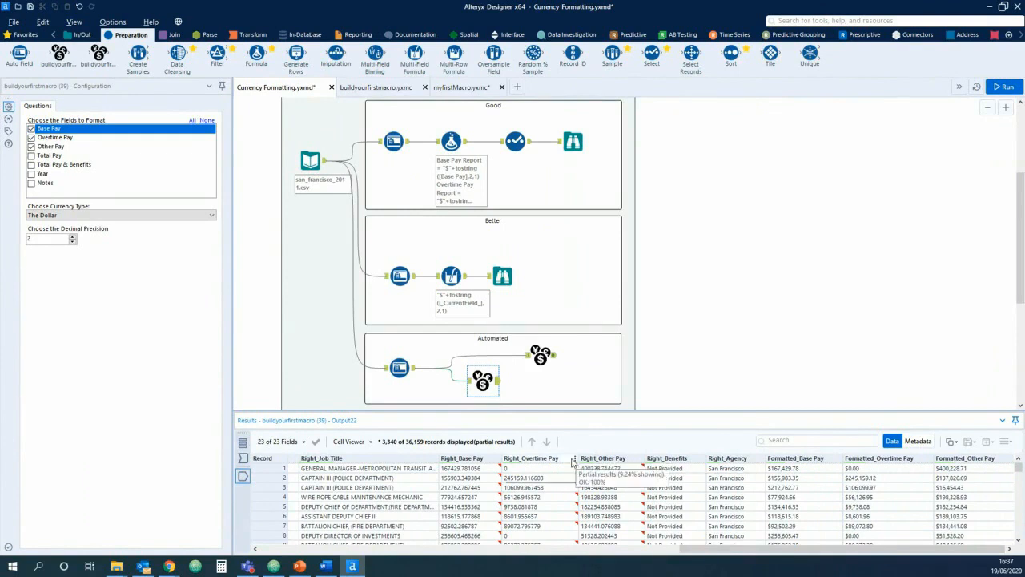
- In buildyourfirstmacro, search for the Dynamic Select tool and insert it between the Join and the Macro Output
click(370, 91)
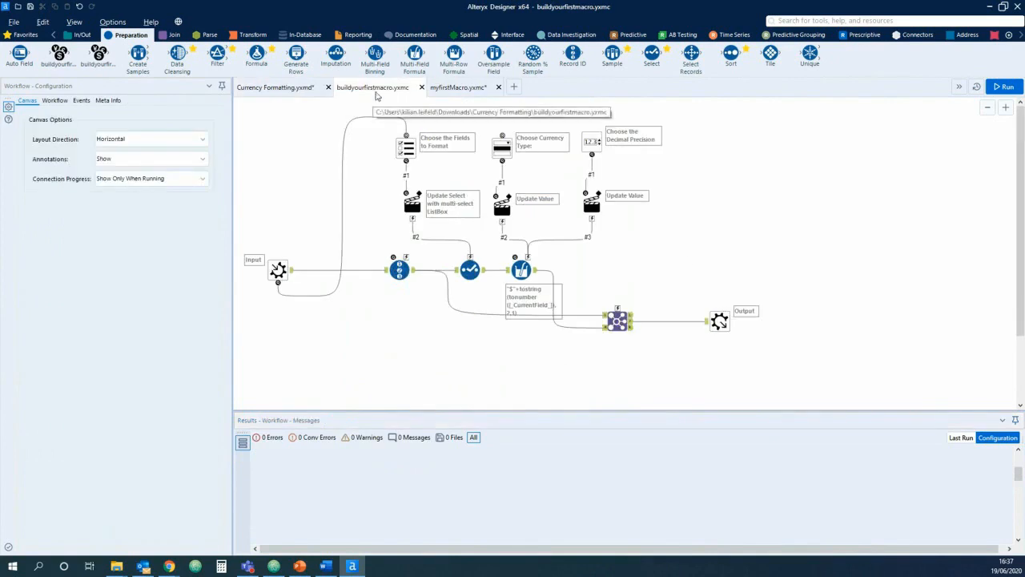
click(811, 20)
text(dynamic)
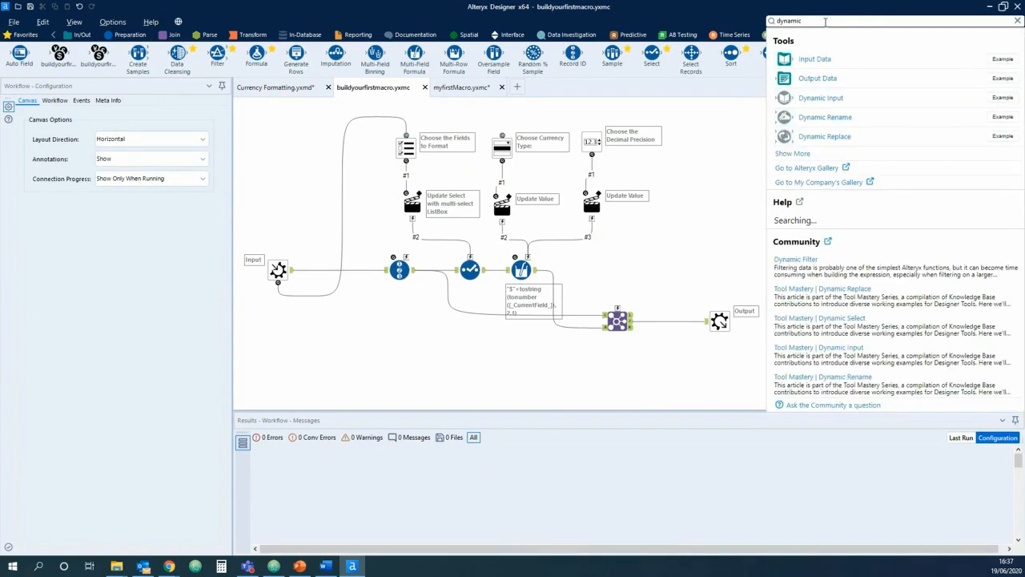
text( select)
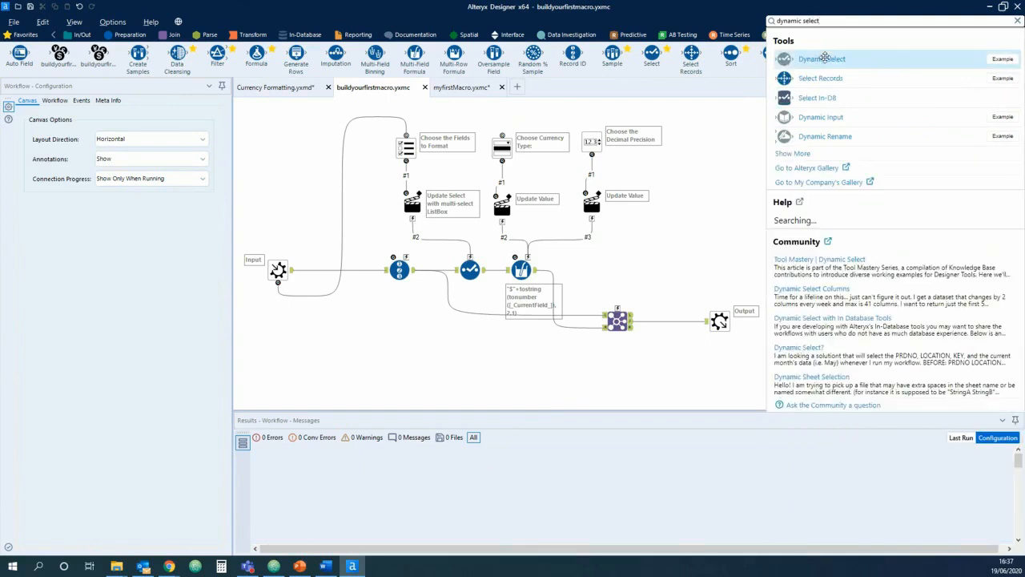
drag(823, 58, 669, 321)
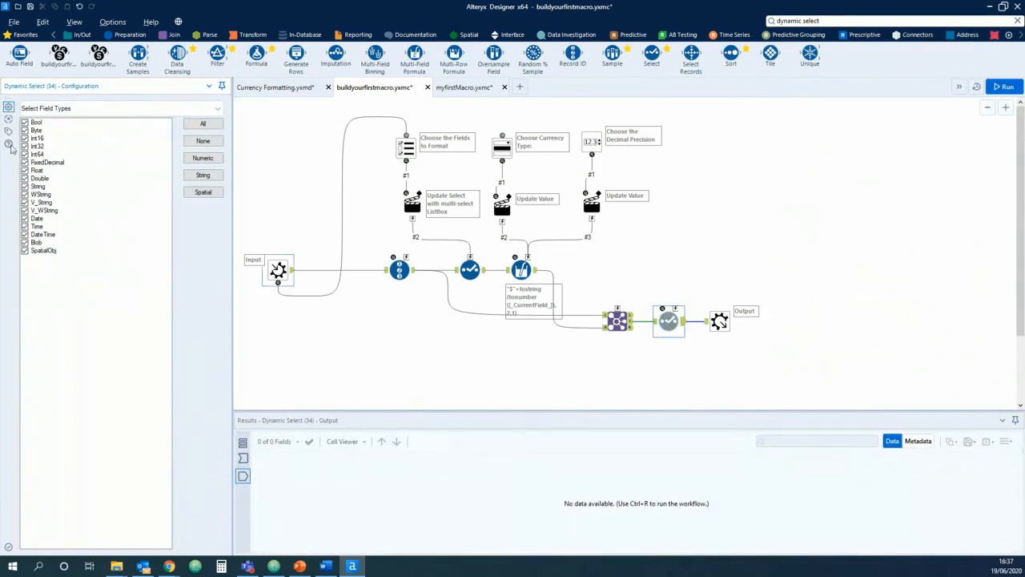
- Set the Dynamic Select to select via a formula and enter the expression !contains([Name],'Right_')
click(180, 110)
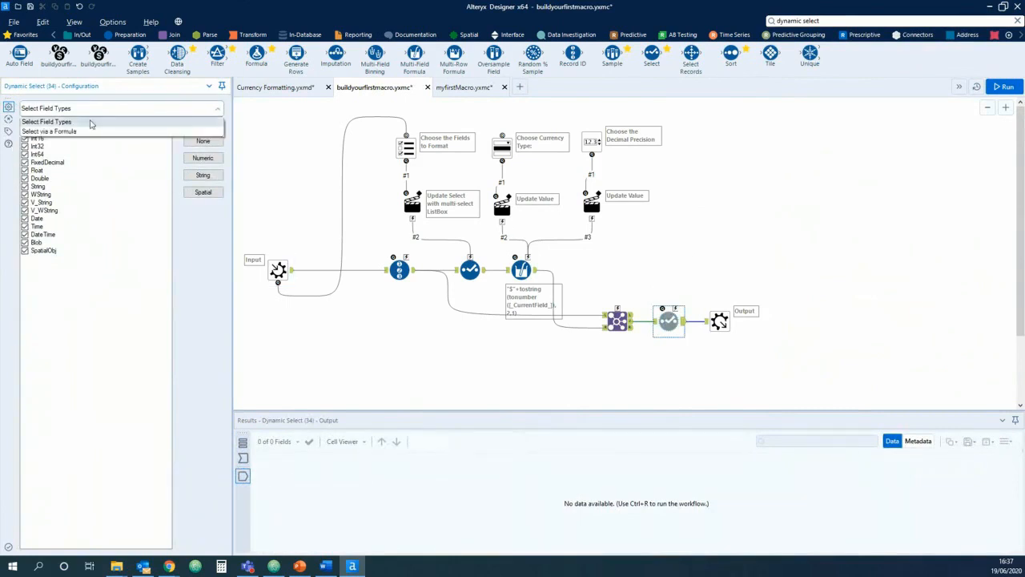
click(80, 131)
click(156, 375)
text([)
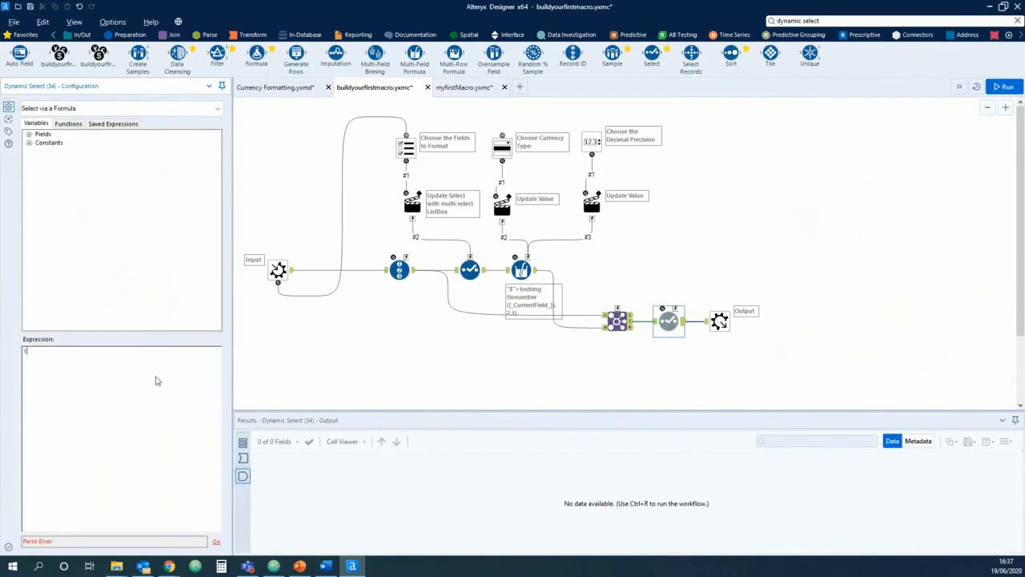
text(contains()
click(28, 134)
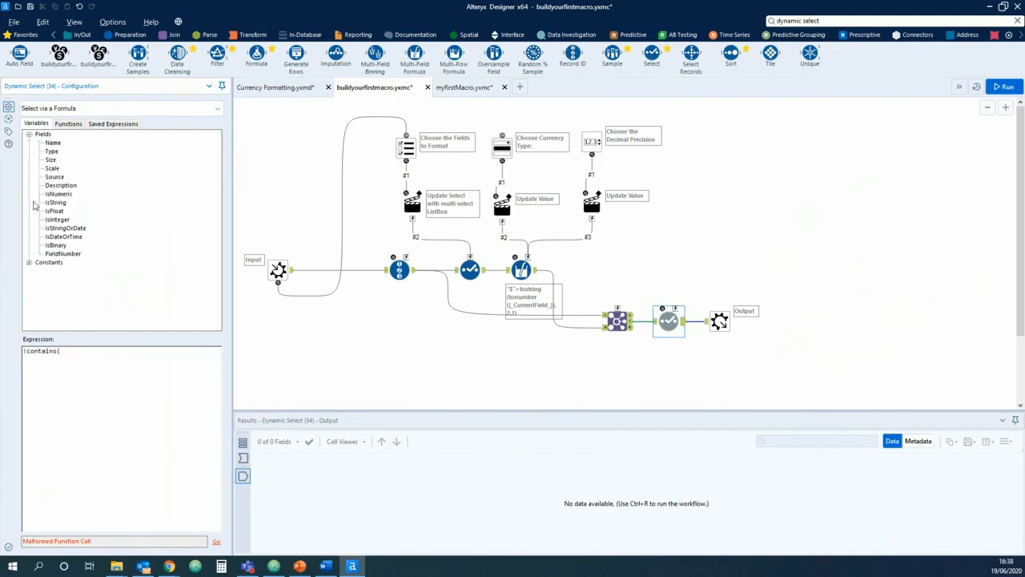
click(29, 263)
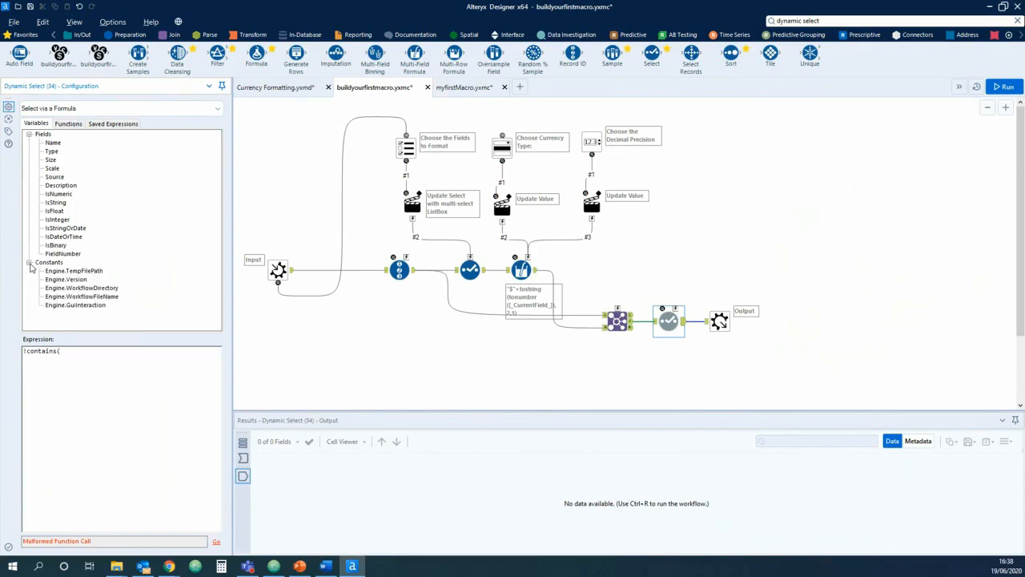
click(29, 263)
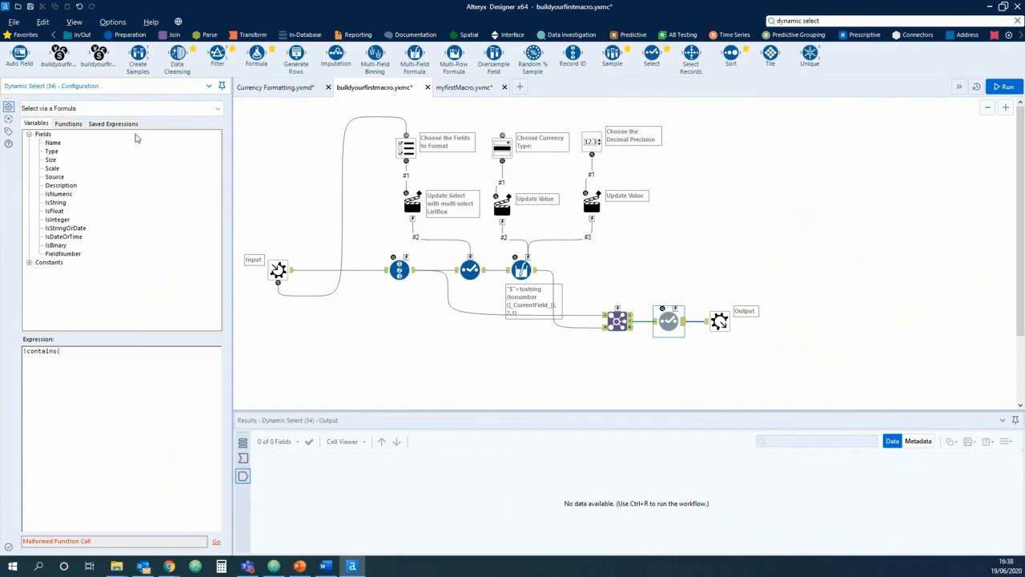
double_click(53, 143)
text(,'Right '))
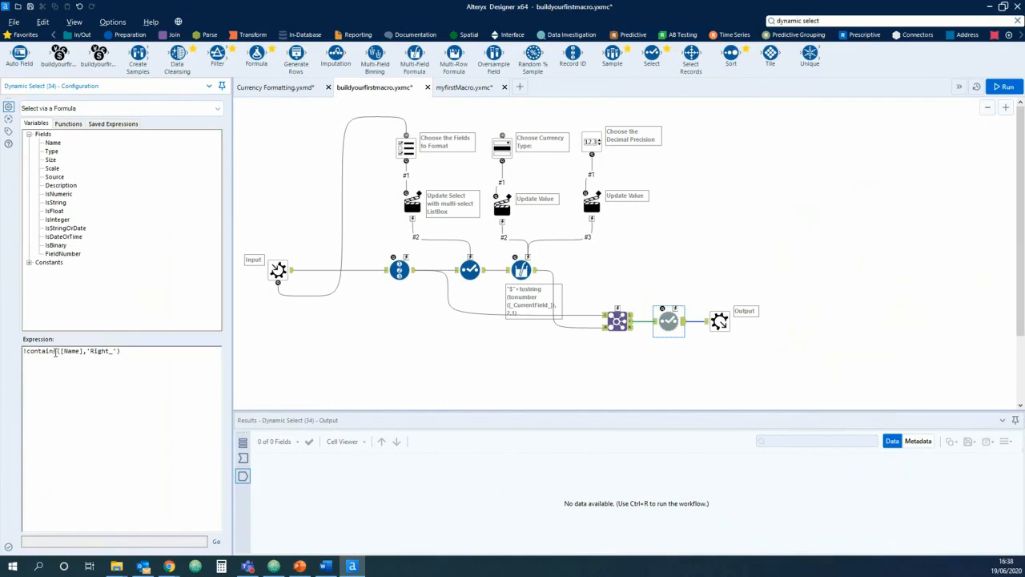
drag(57, 353, 88, 351)
- Run and save buildyourfirstmacro, and return to Currency Formatting, accepting the macro refresh
click(654, 371)
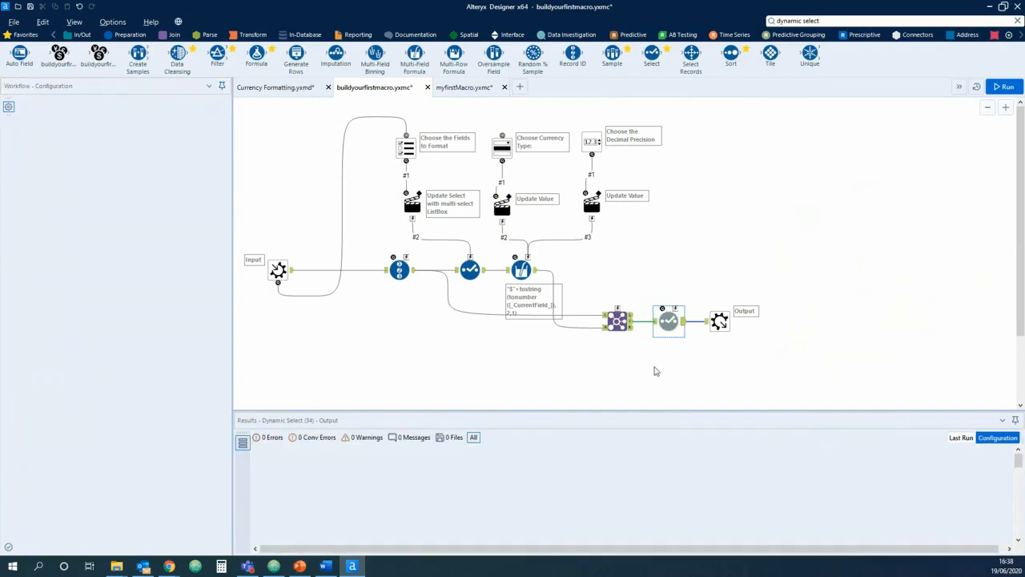
key(ctrl+r)
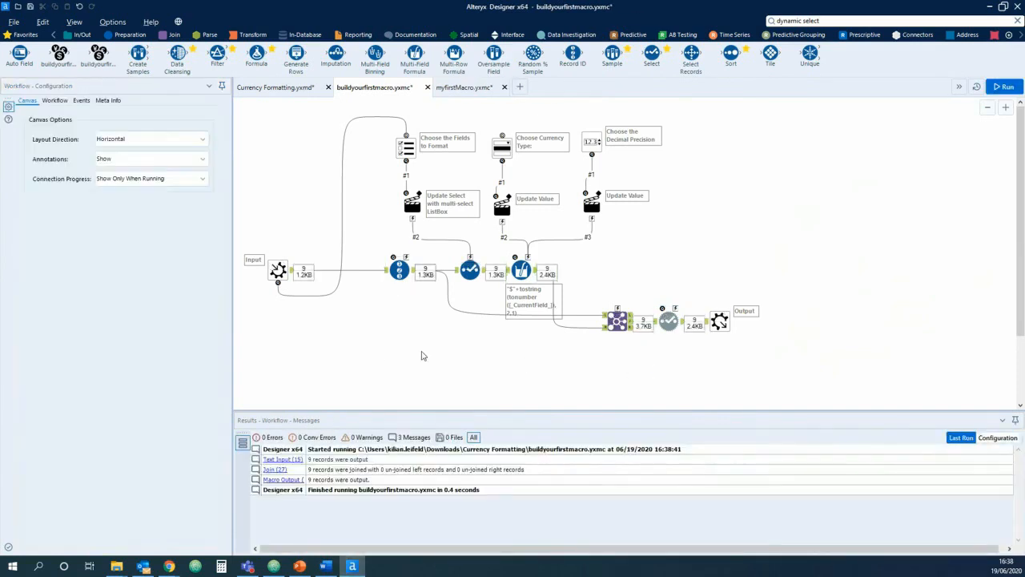
click(281, 88)
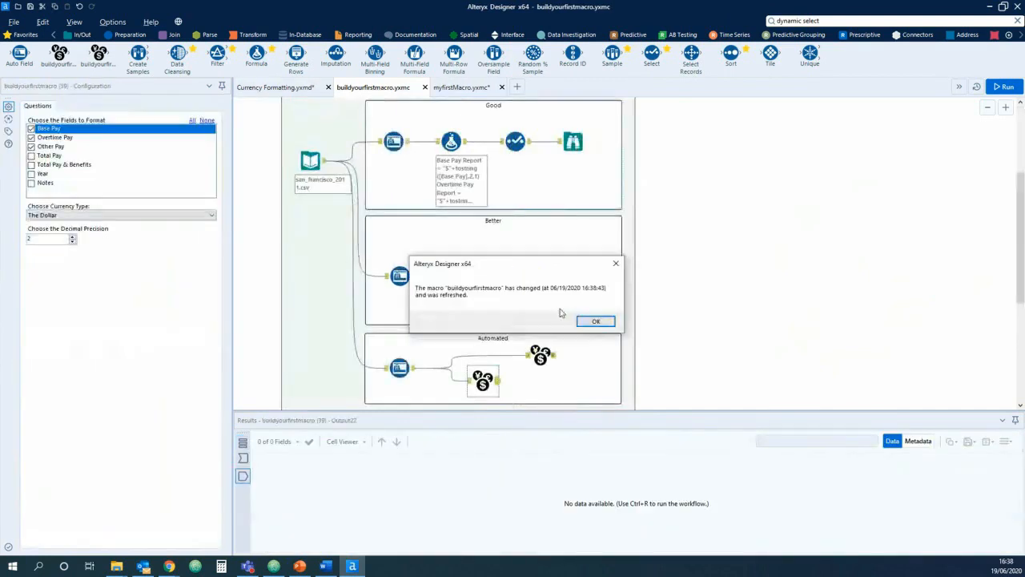
click(593, 321)
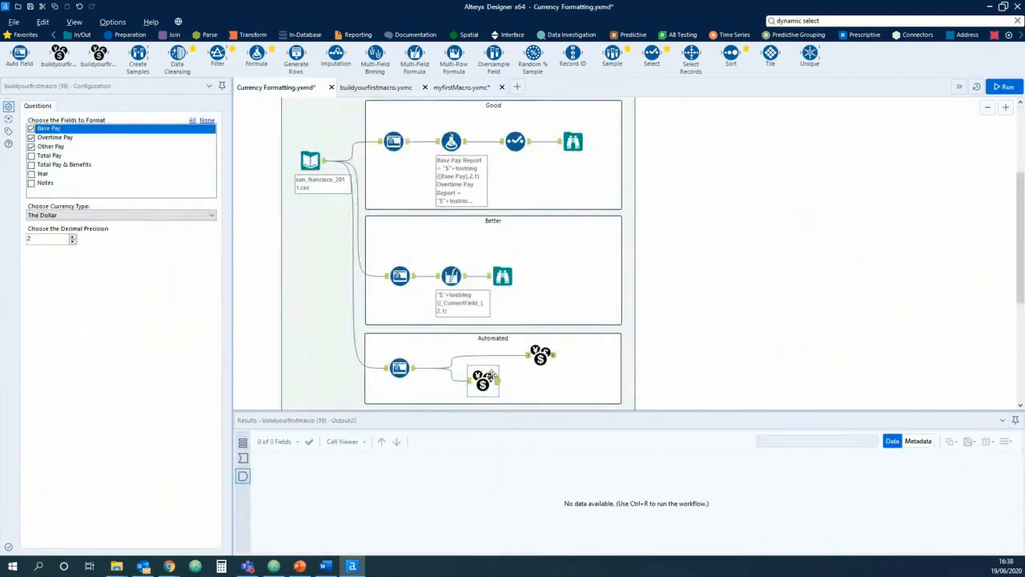
- Run Currency Formatting and view the lower macro tool's output data across to the Formatted_ pay columns
key(ctrl+r)
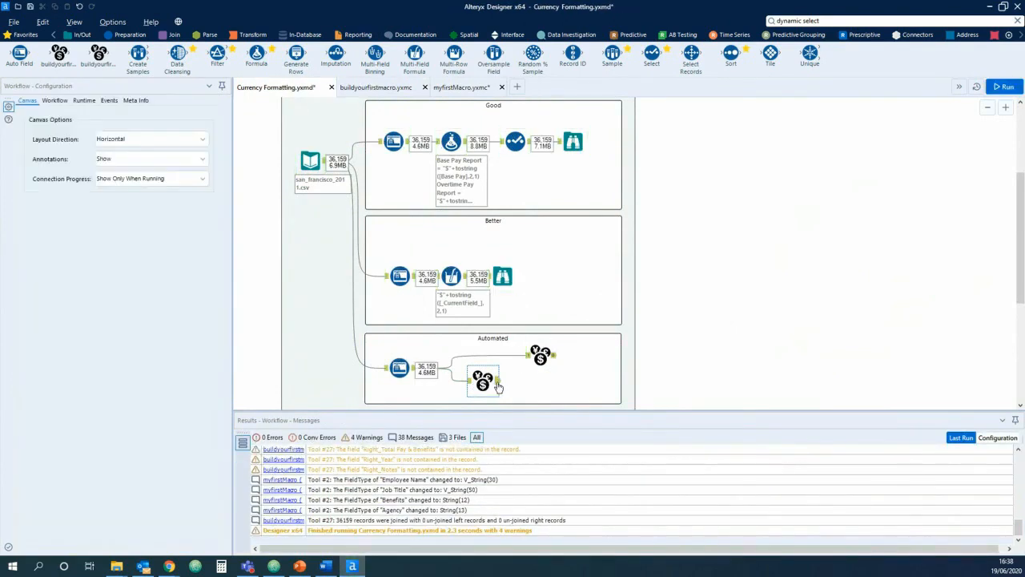
click(490, 384)
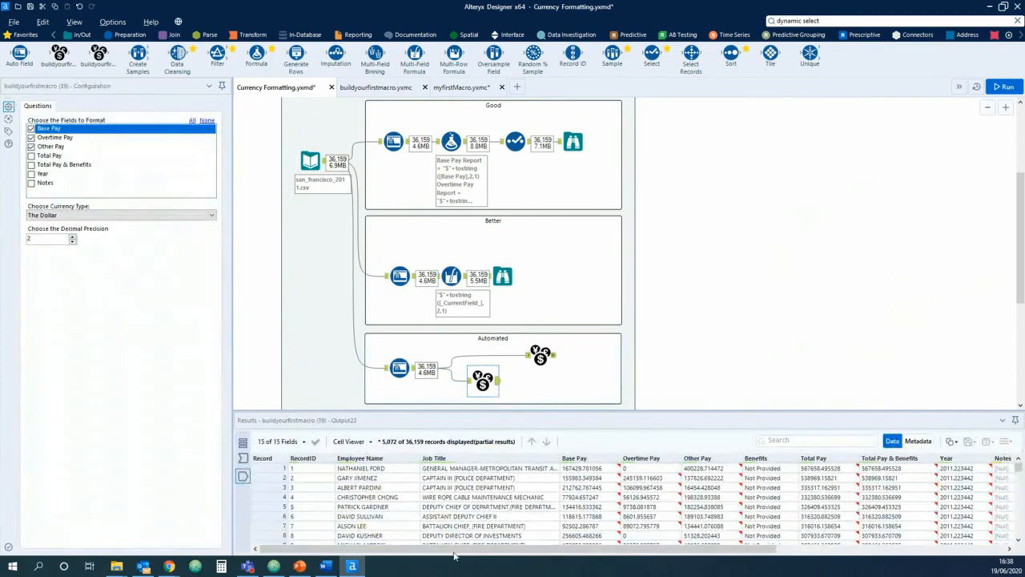
drag(454, 554, 686, 554)
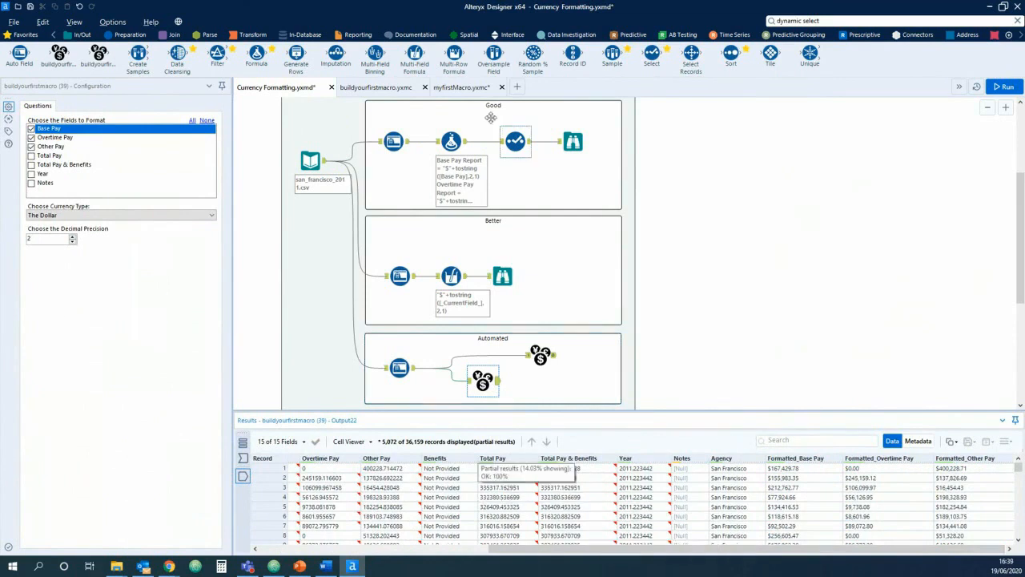
- In buildyourfirstmacro, examine the Join's field list, including the Right_ renames and the Formatted_ and unknown fields at its end
click(380, 89)
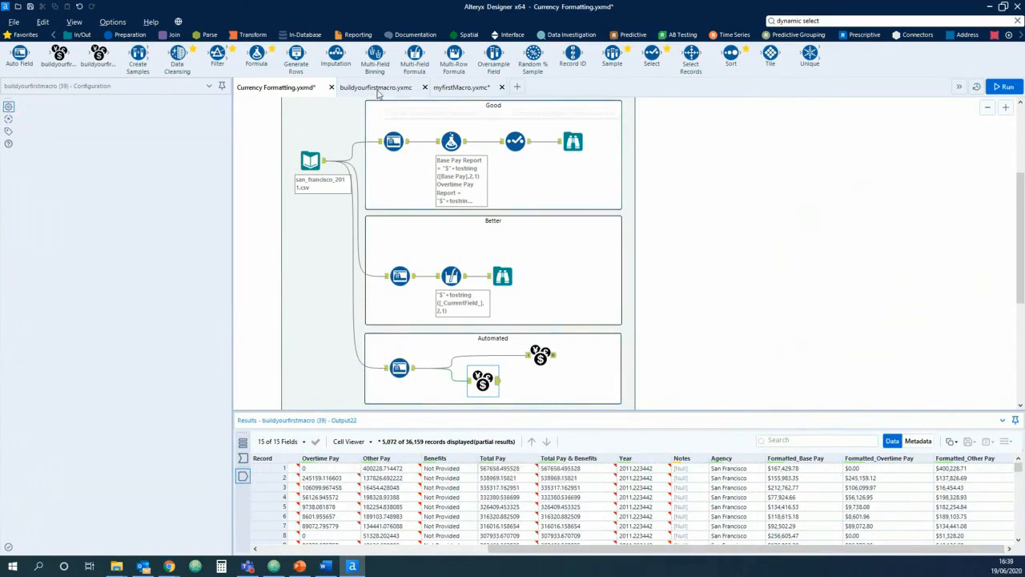
click(616, 322)
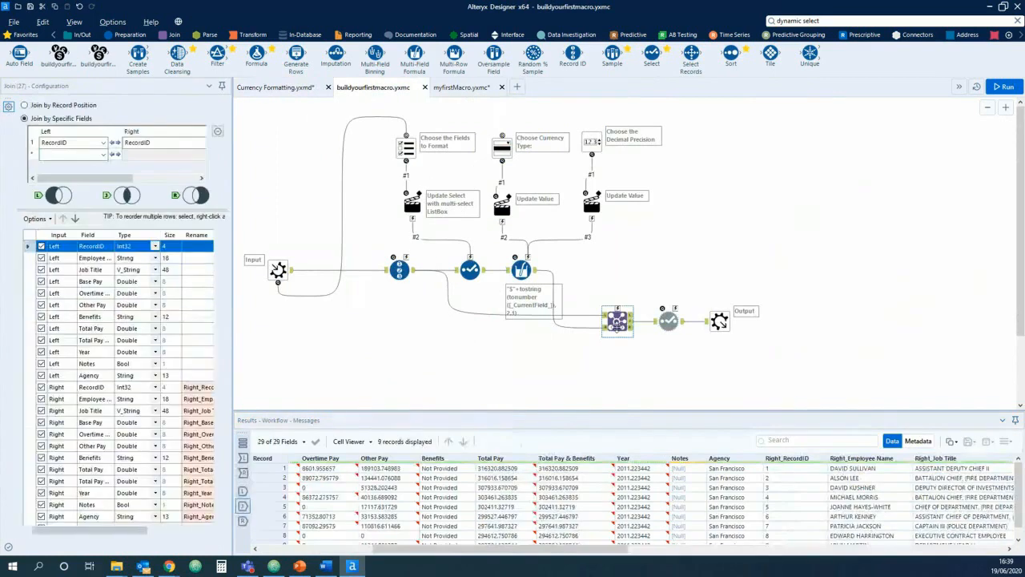
drag(121, 531, 126, 533)
scroll(125, 532, right, 3)
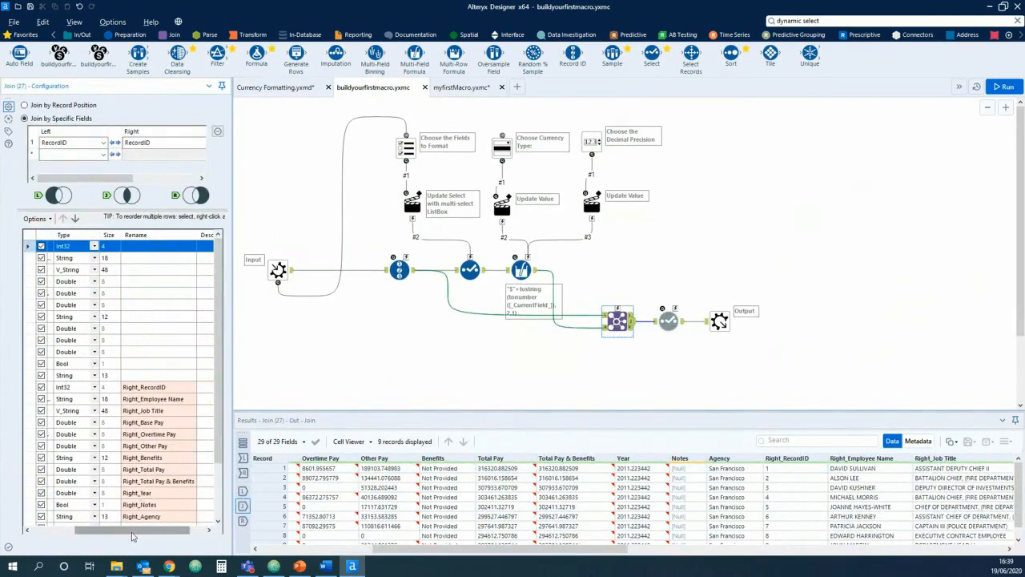
scroll(132, 534, left, 3)
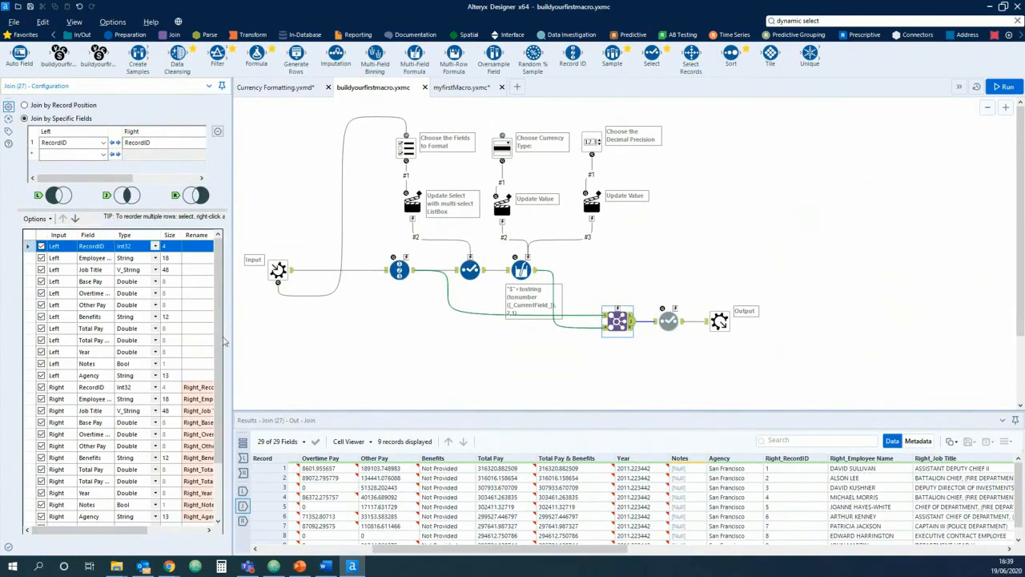
scroll(222, 344, down, 2)
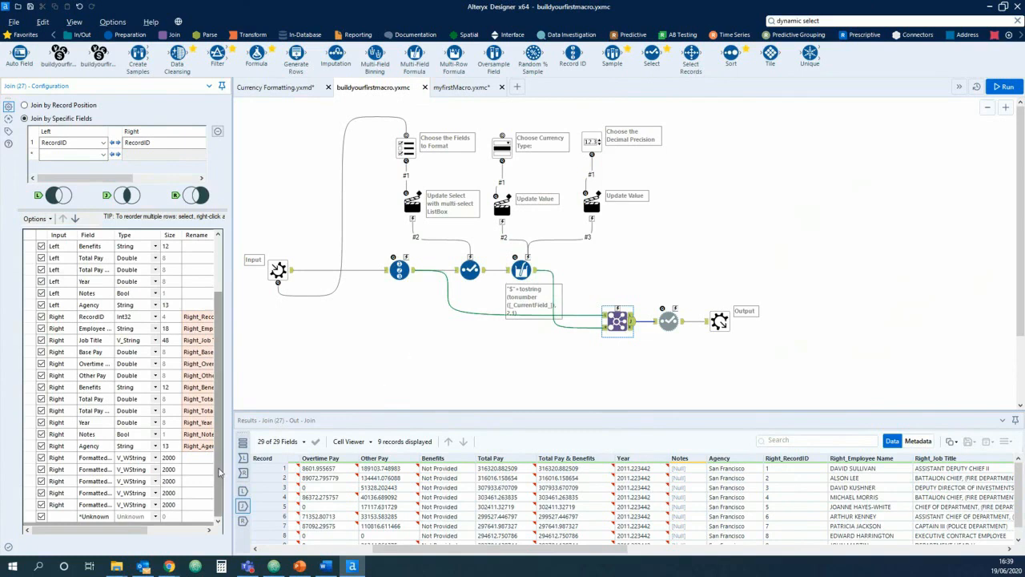
drag(220, 473, 224, 494)
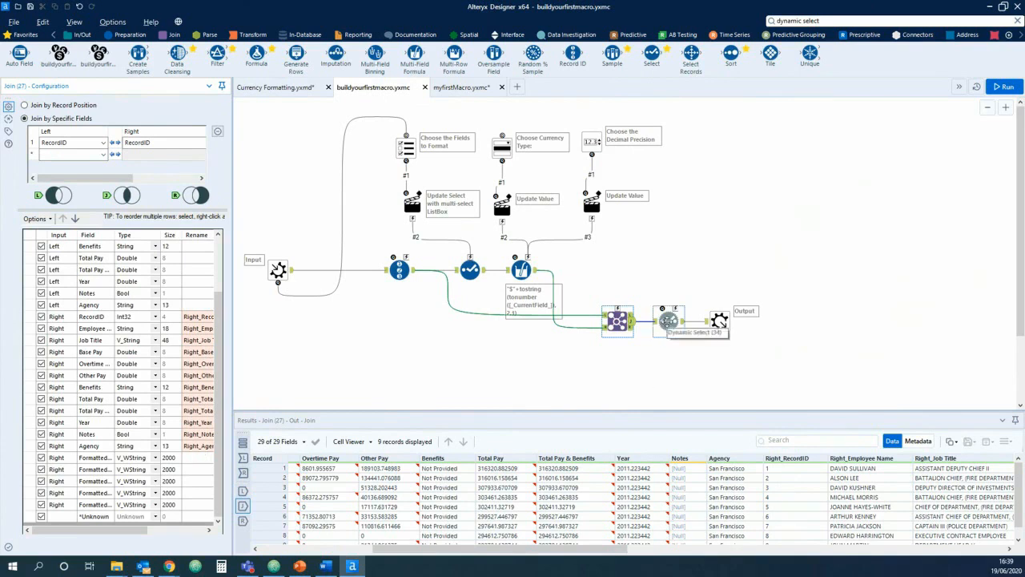
- Review the Dynamic Select's expression and output, and the Multi-Field Formula's configuration
click(668, 321)
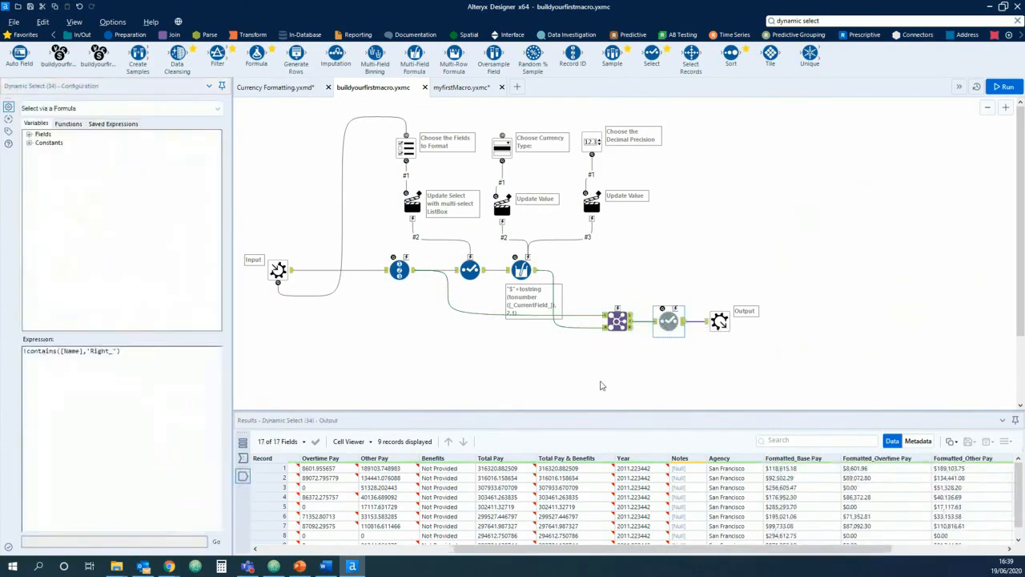
click(389, 351)
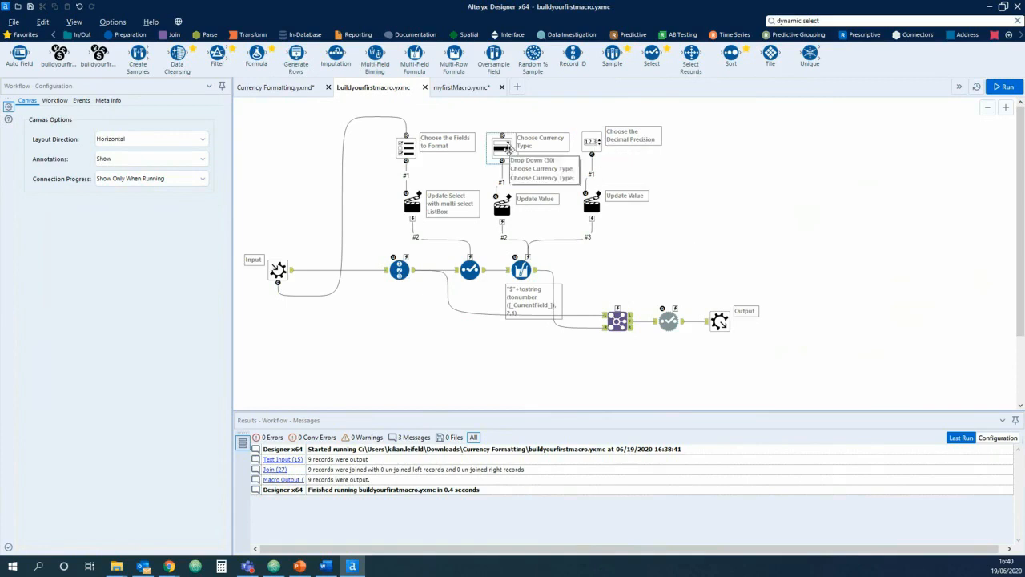
click(521, 269)
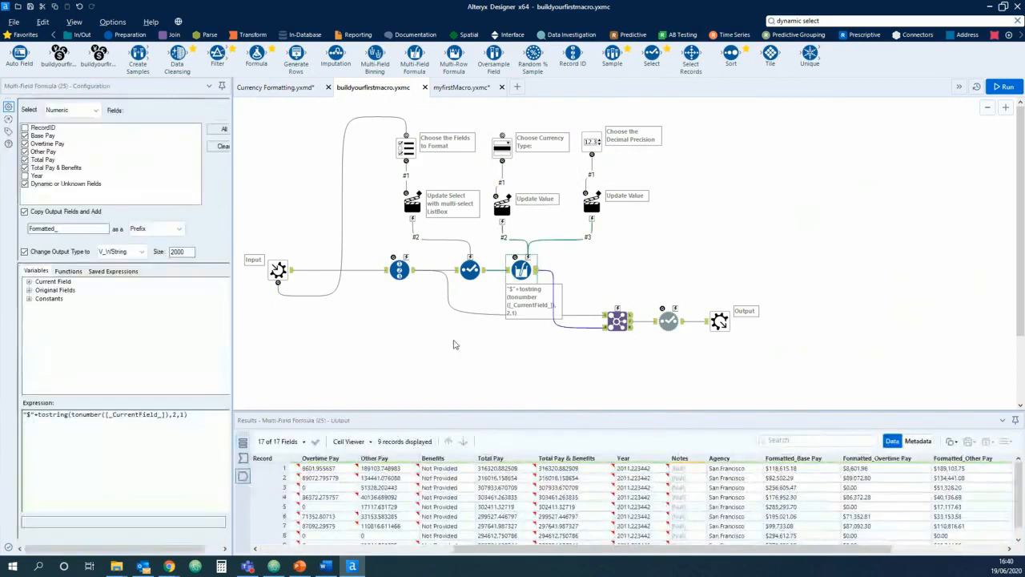
click(714, 221)
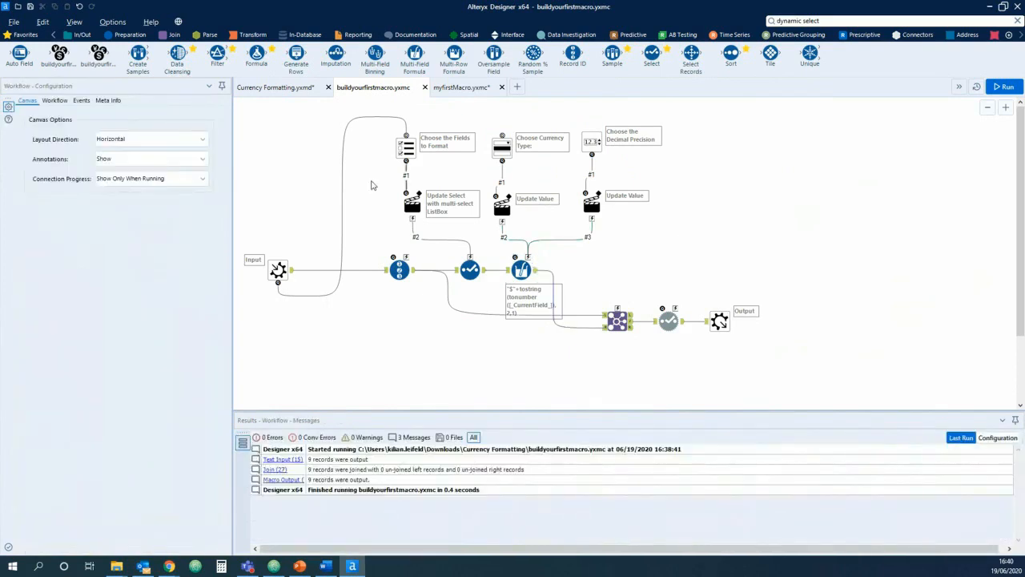
- Save Currency Formatting and set the lower macro tool's currency type to The Rand and its decimal precision to 6
click(276, 88)
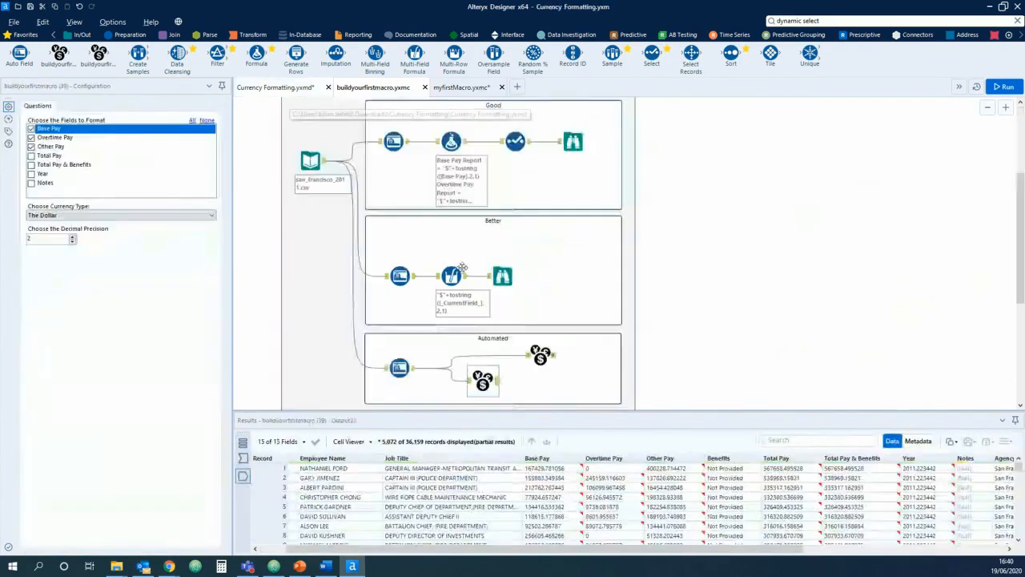
key(ctrl+s)
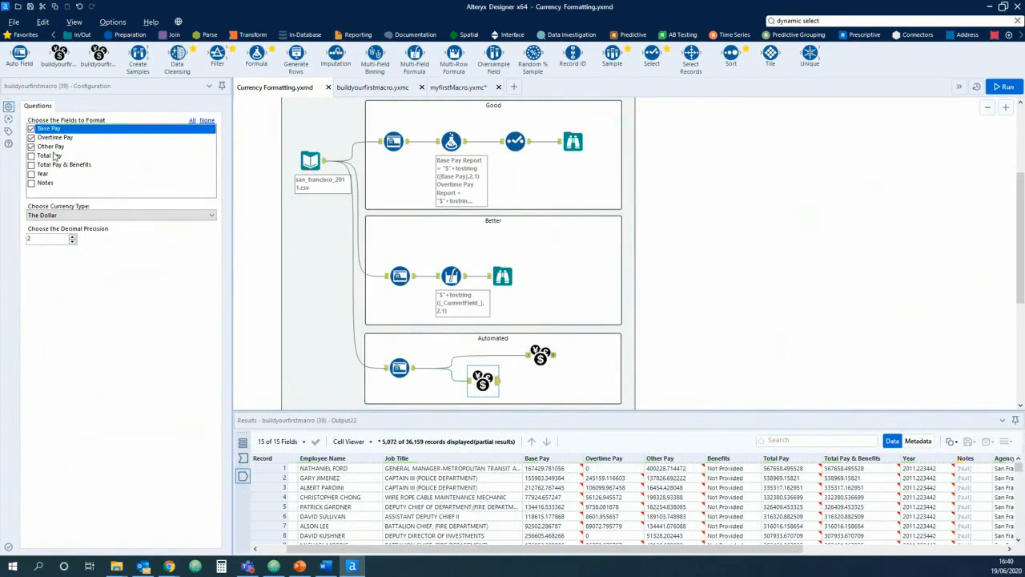
click(70, 214)
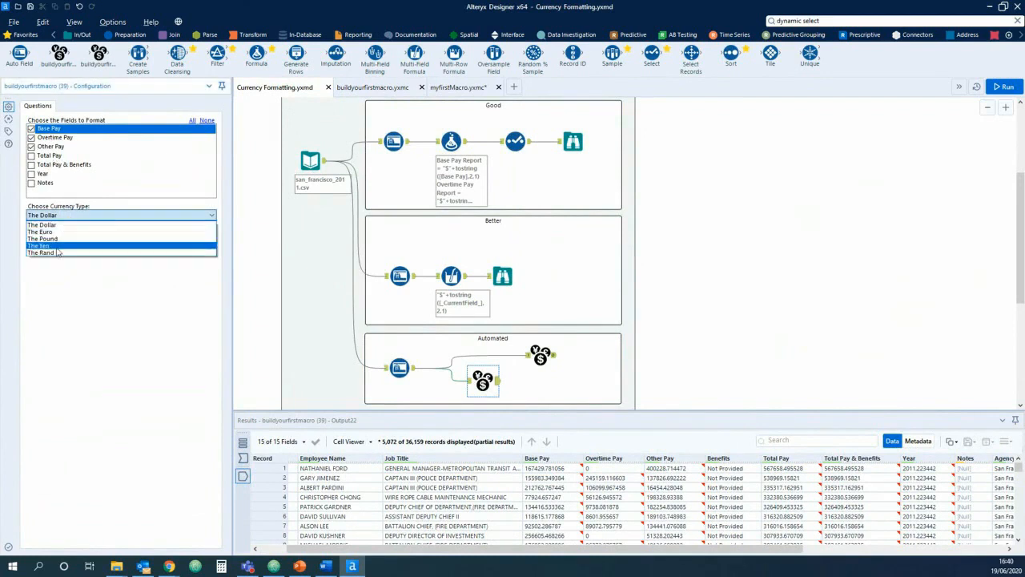
click(56, 253)
click(72, 237)
click(686, 317)
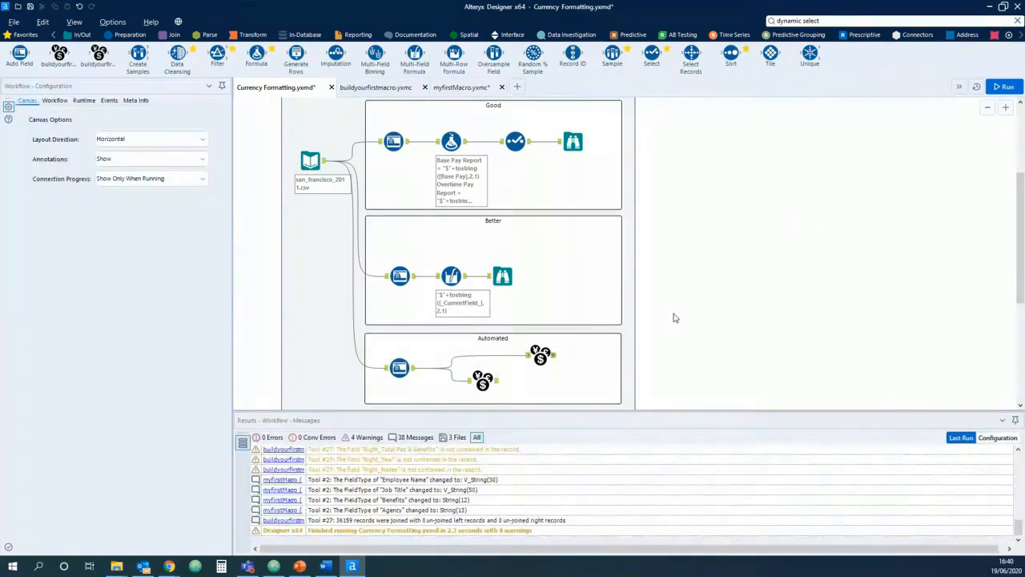
- Run Currency Formatting and check the currency symbol and decimals in the lower macro tool's Formatted_ columns
key(ctrl+r)
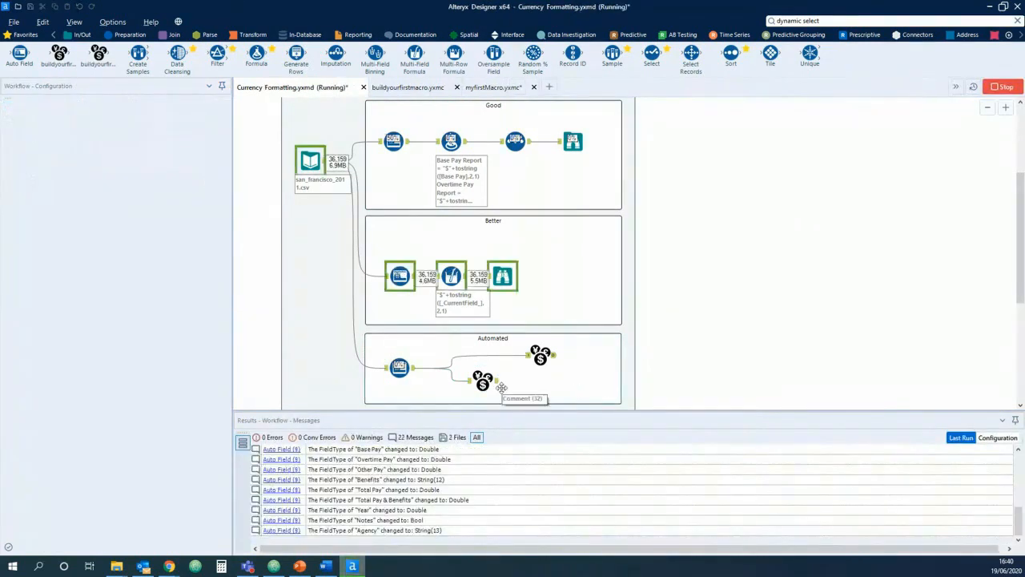
click(481, 382)
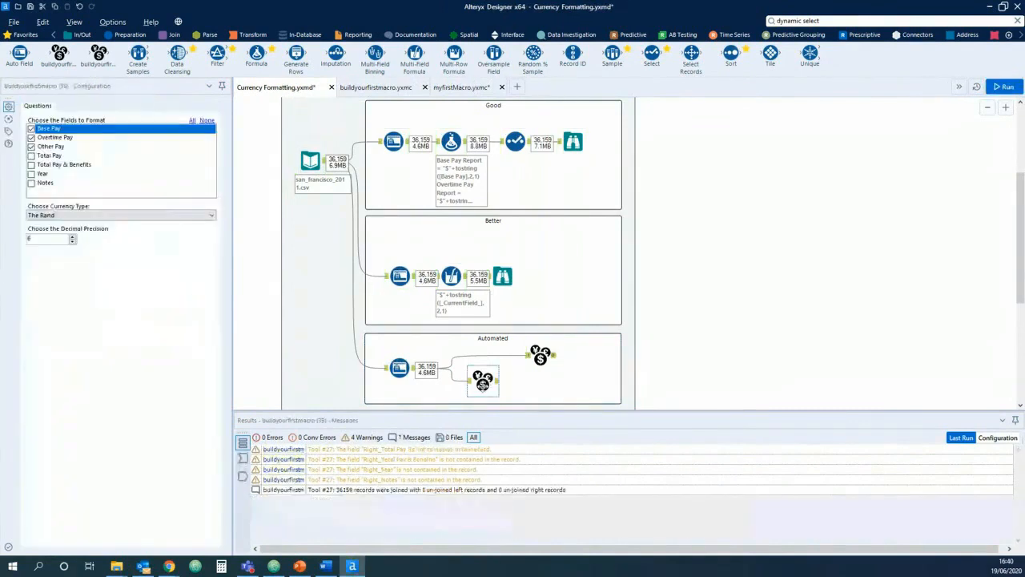
click(497, 384)
click(495, 385)
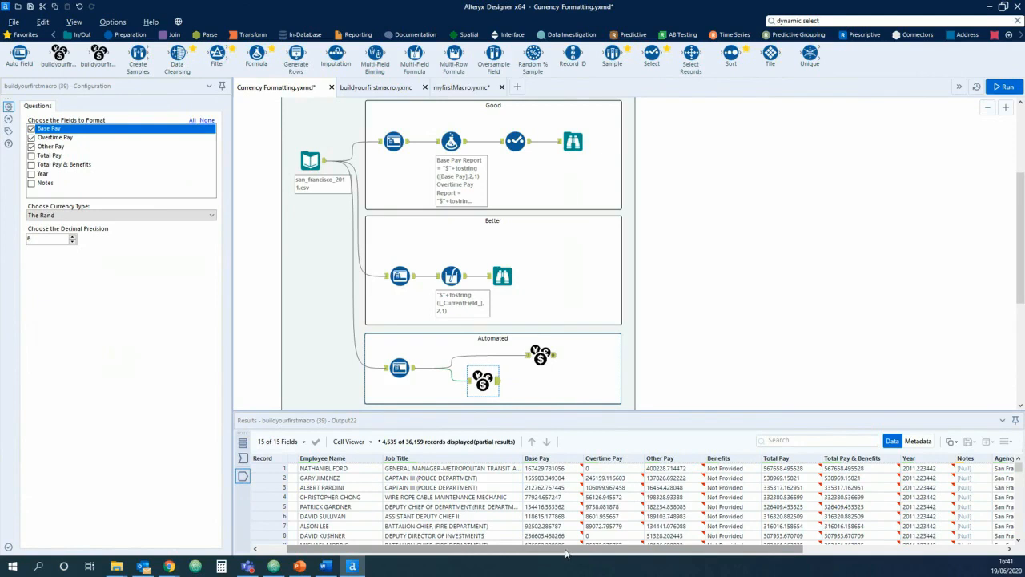
drag(565, 552, 765, 553)
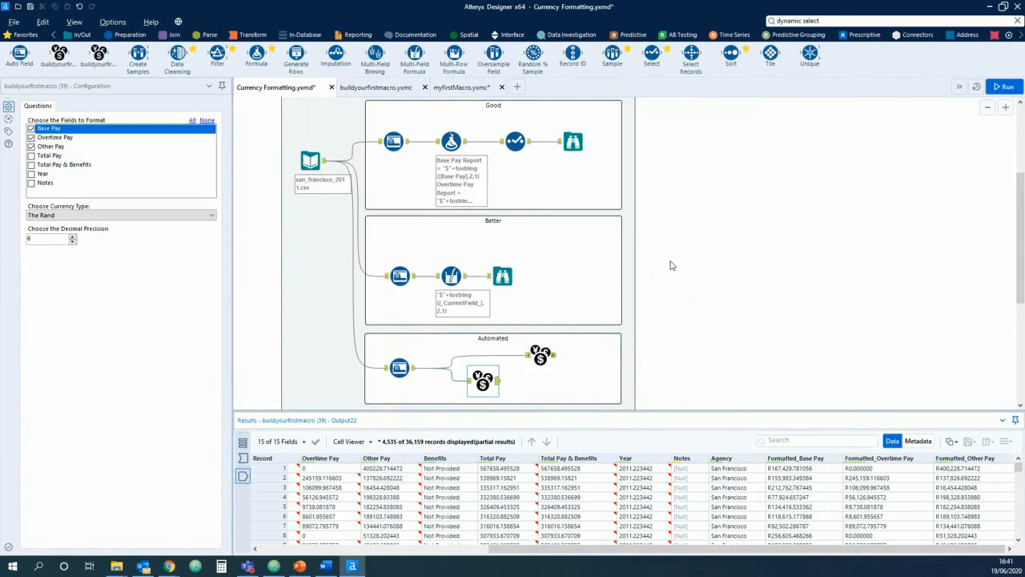
- In buildyourfirstmacro, inspect the decimal precision Numeric Up Down and the Action that updates the formula's expression
click(374, 91)
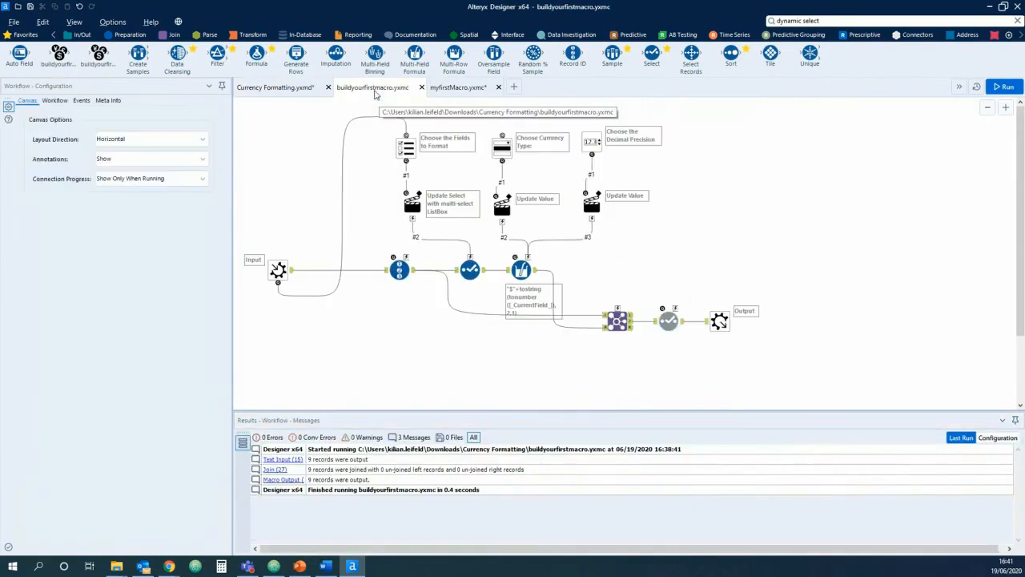
click(591, 143)
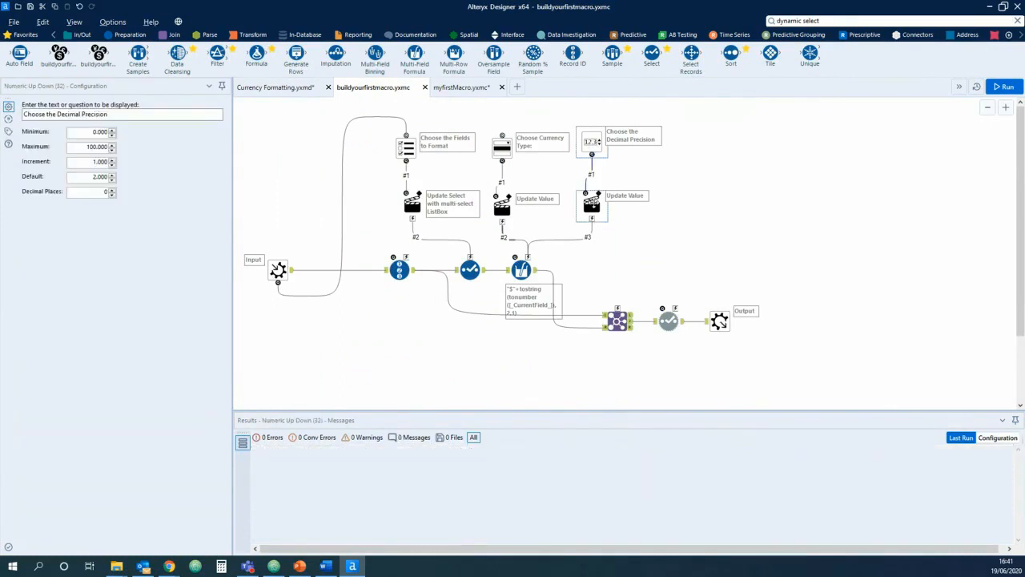
click(591, 204)
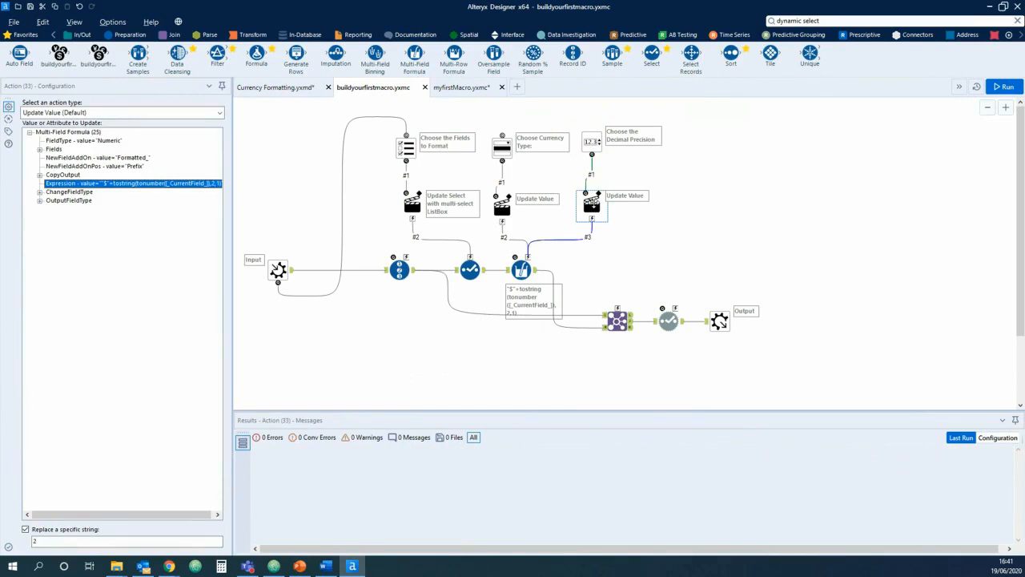
click(697, 214)
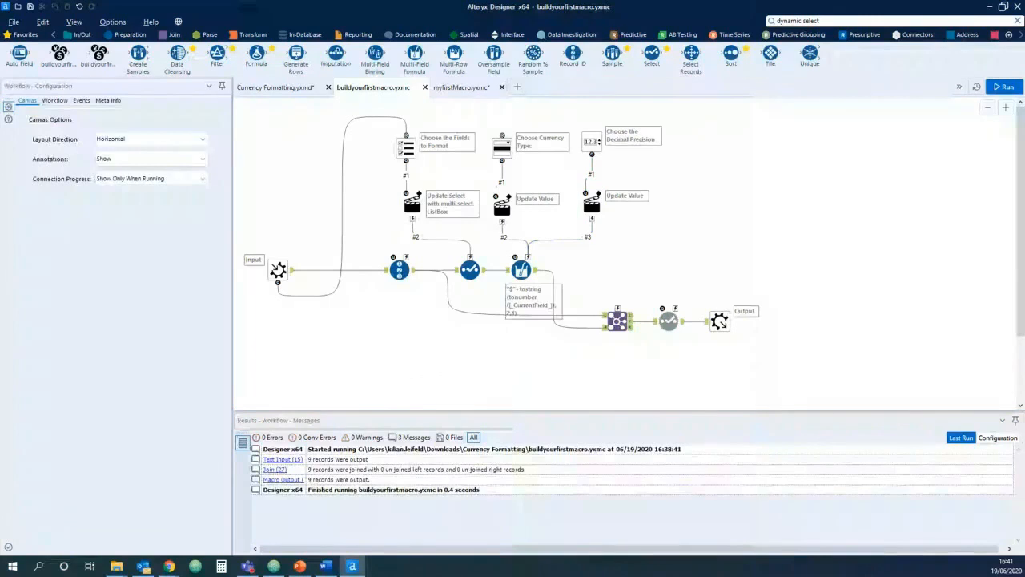
click(169, 566)
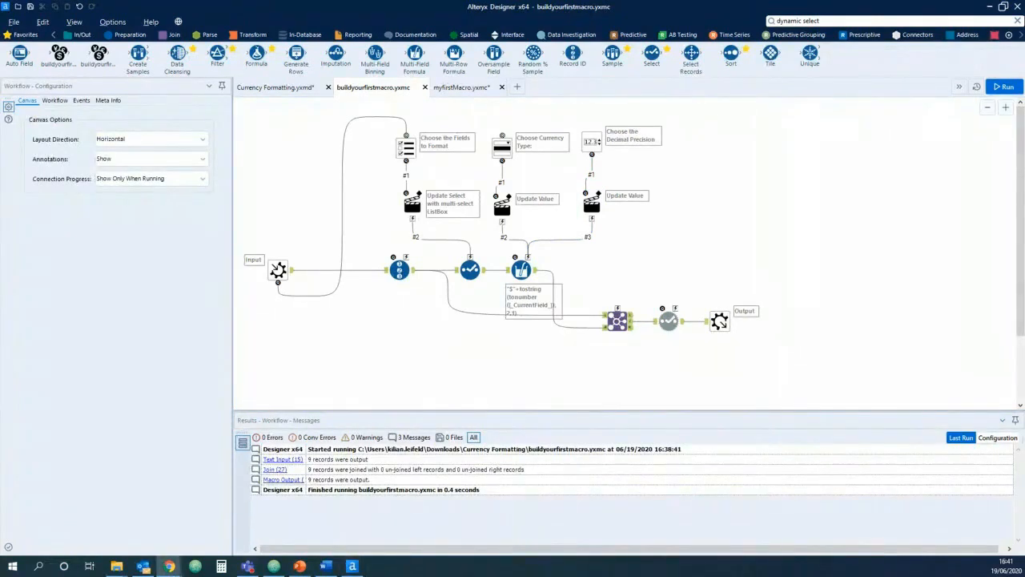
click(704, 220)
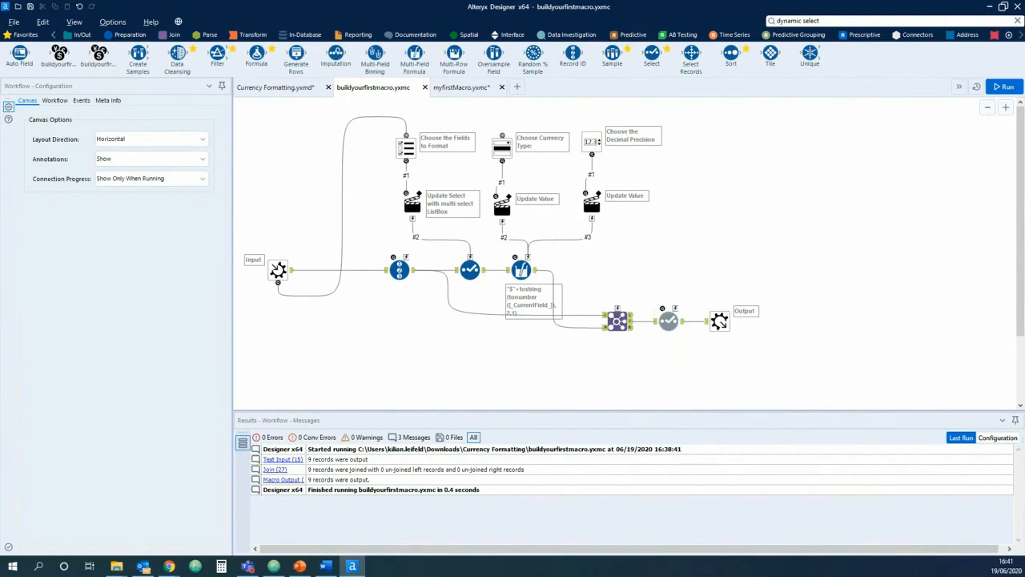
click(169, 566)
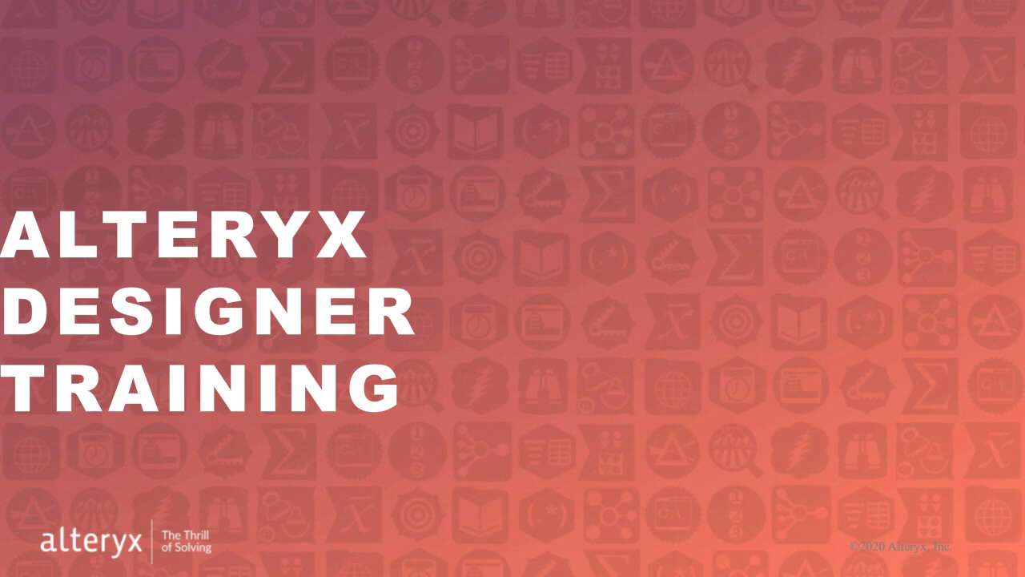
key(Right)
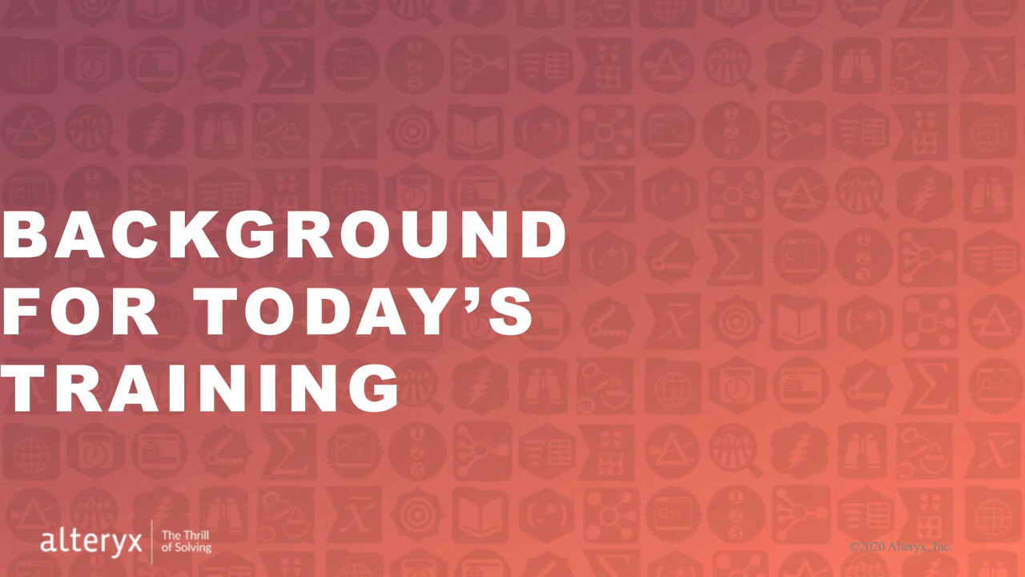
key(Right)
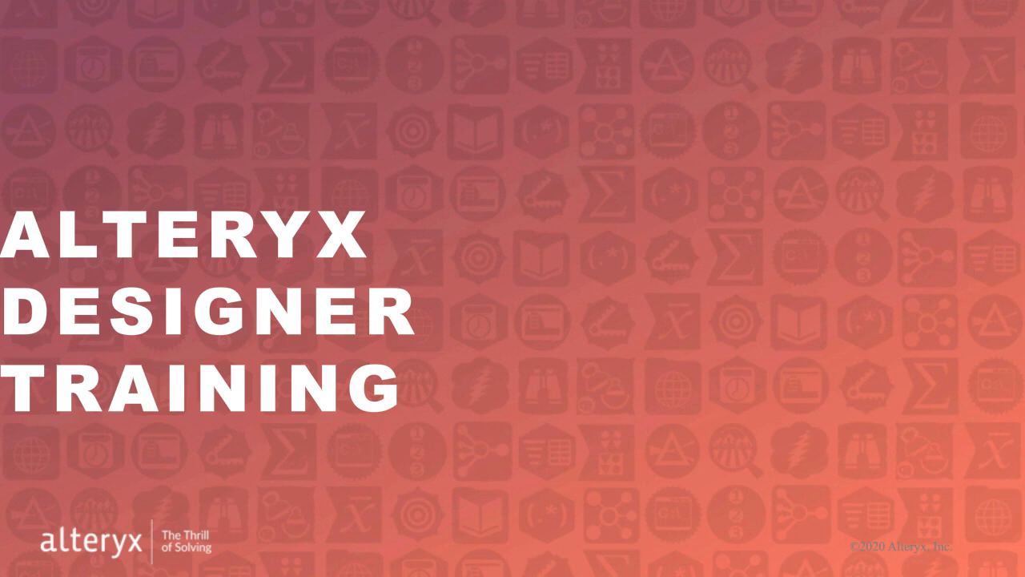
key(Right)
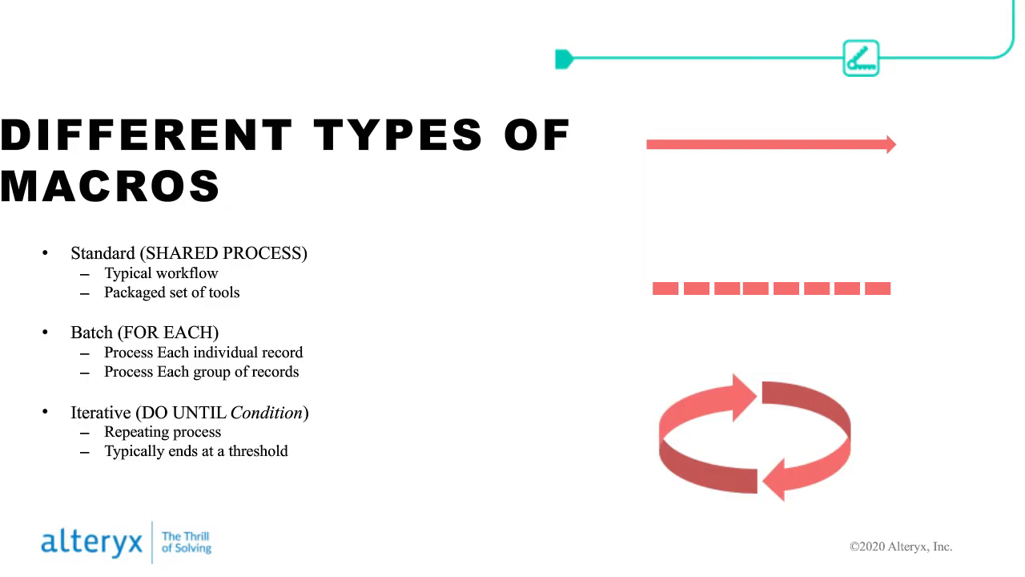